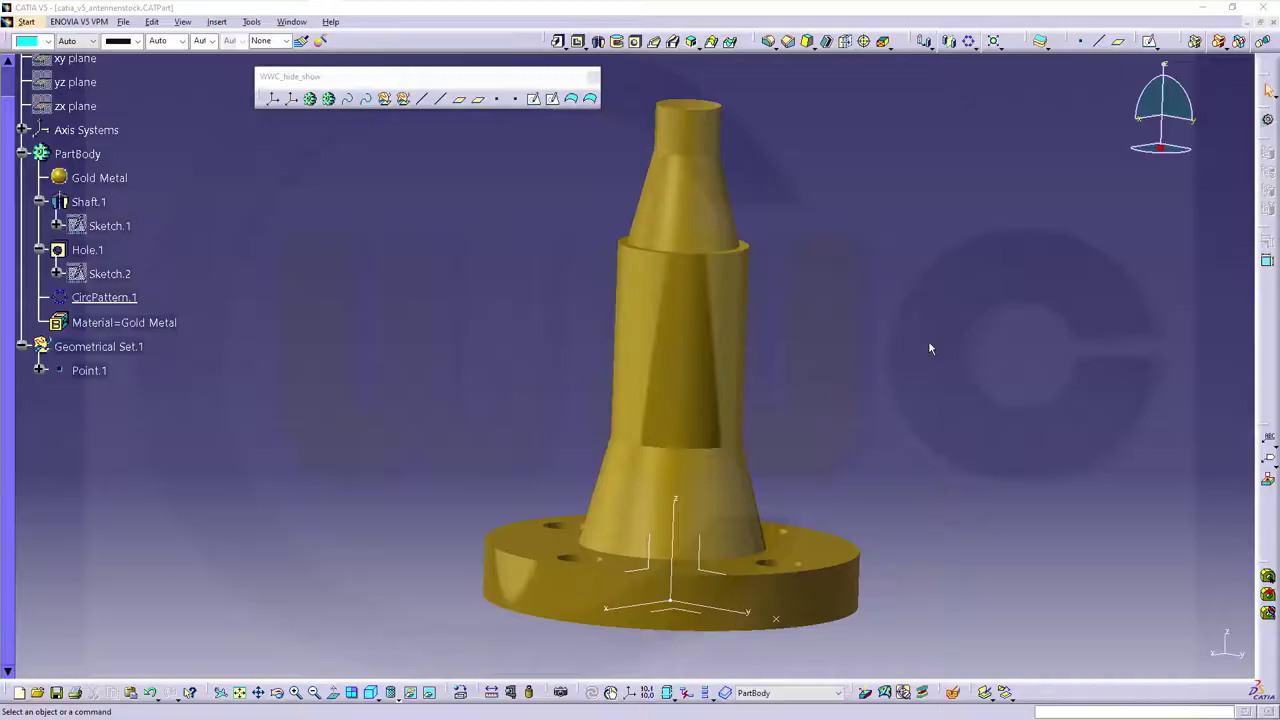
- Orbit the finished antenna model to preview it
middle_click_drag(923, 367, 486, 457)
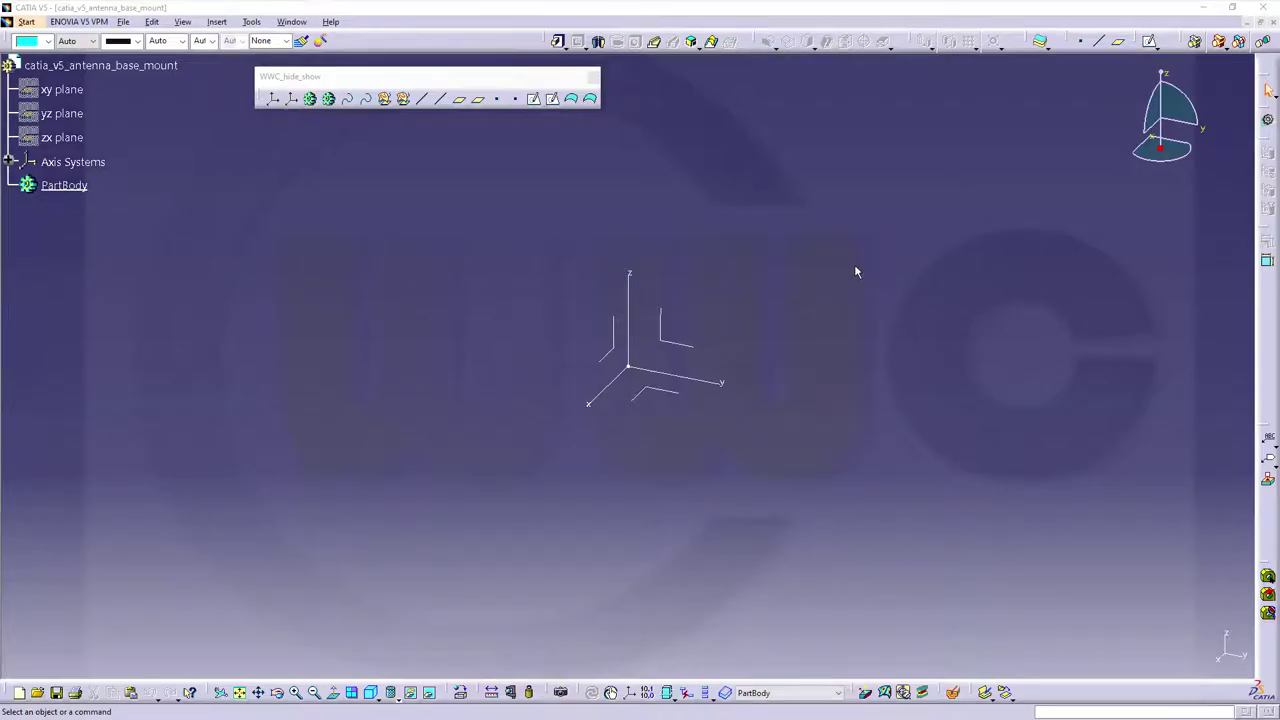
- Start a new sketch on the yz plane and clear the selection
left_click(1150, 43)
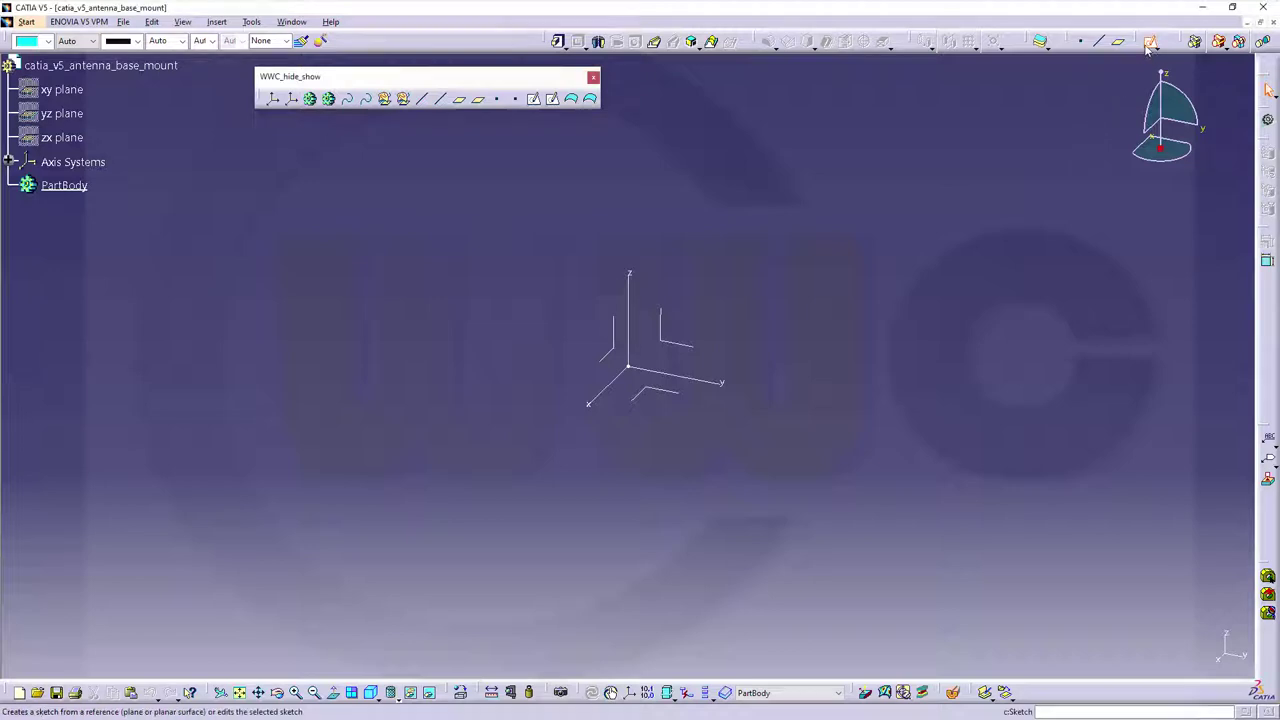
left_click(690, 346)
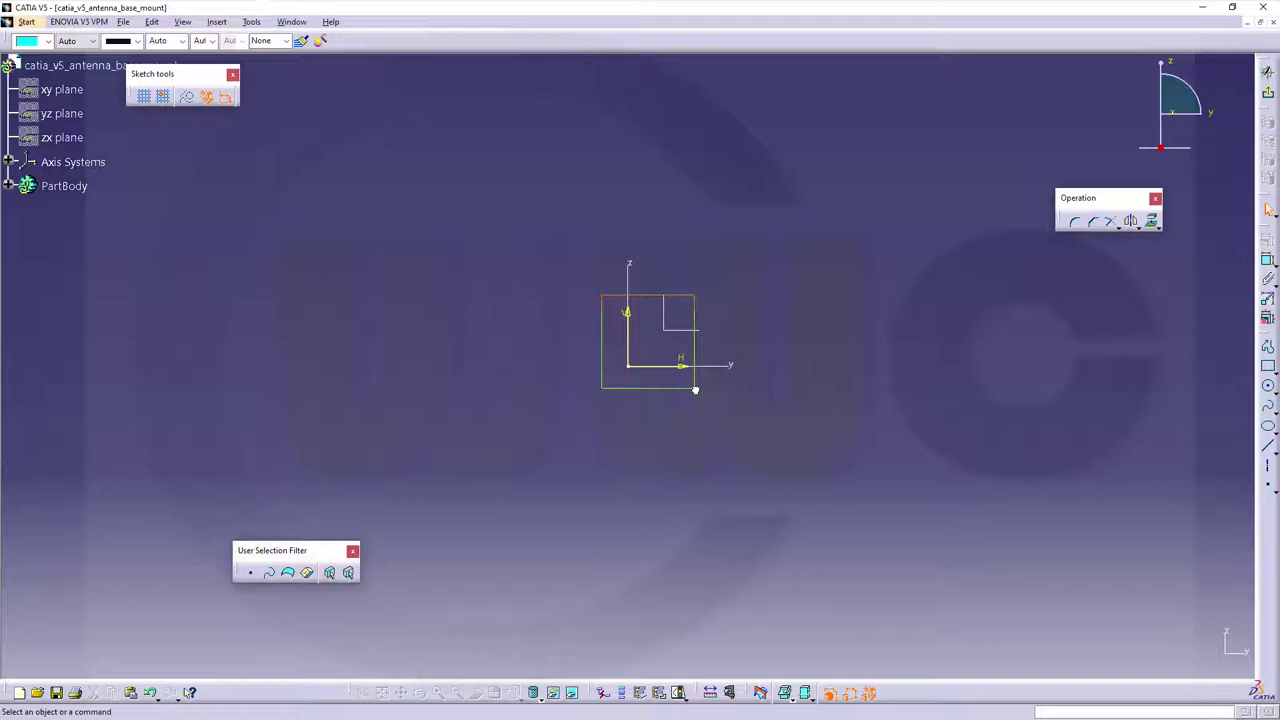
left_click(695, 389)
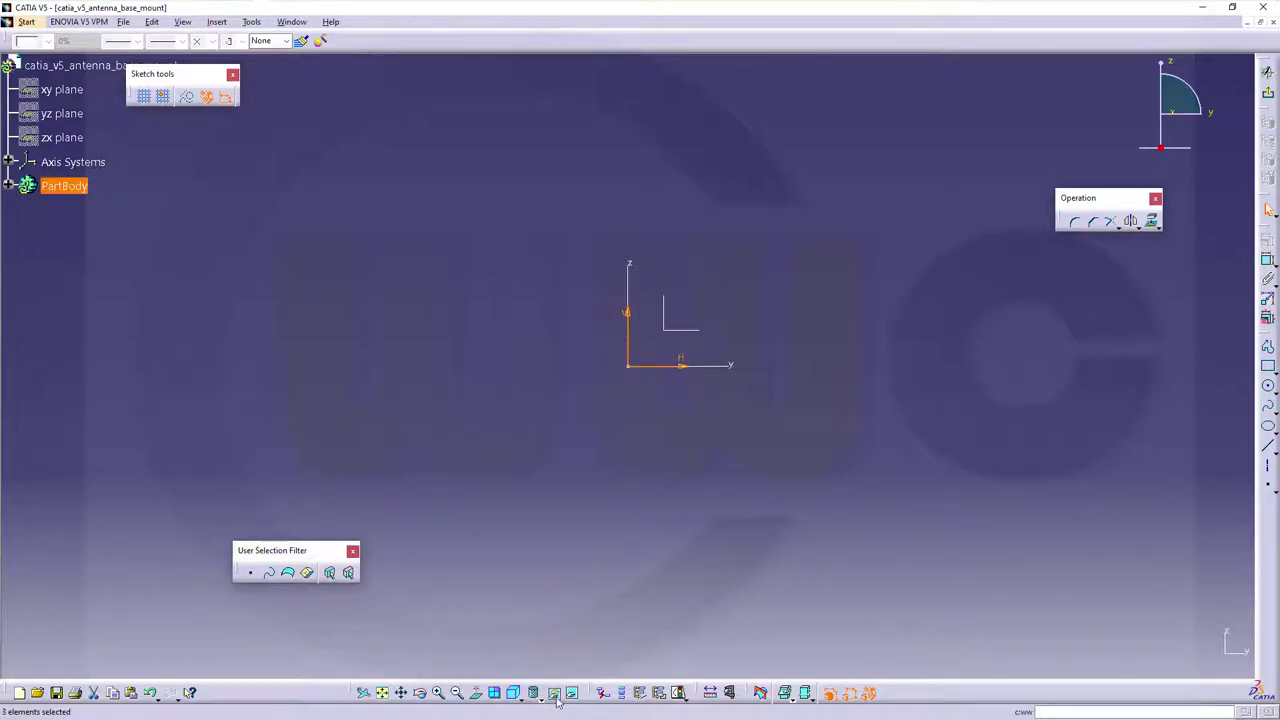
left_click(889, 451)
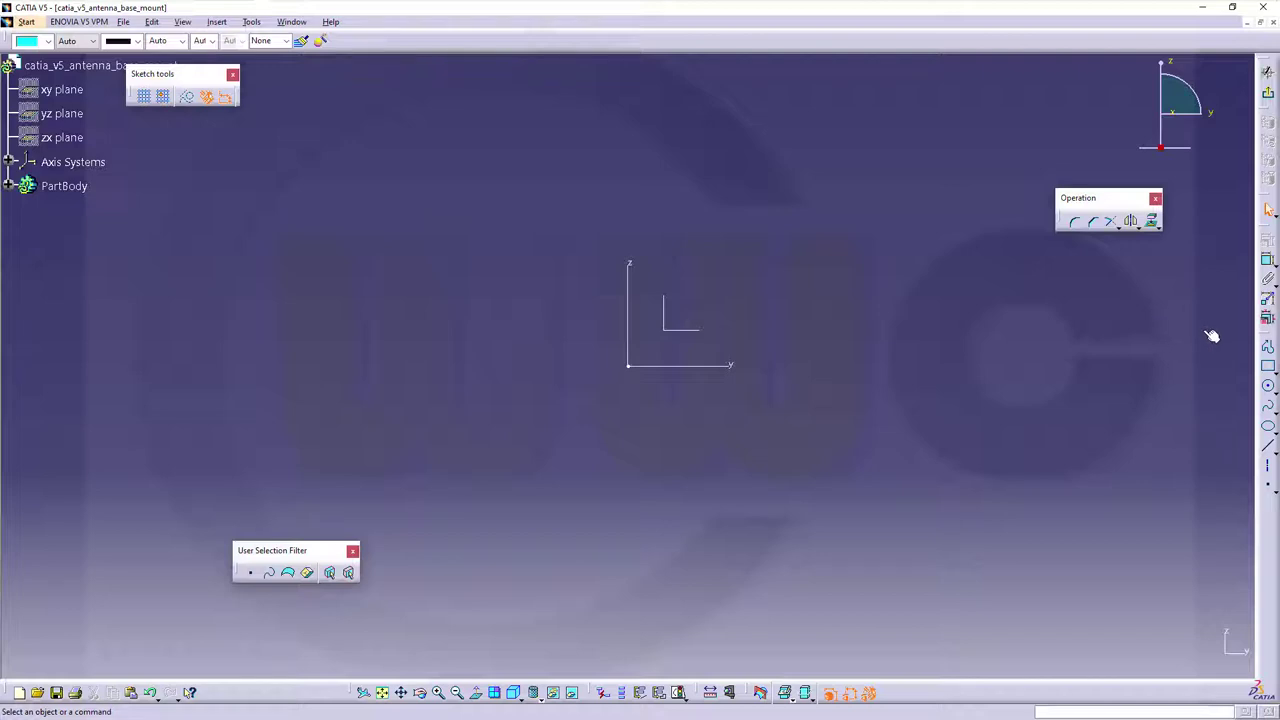
- Draw the profile's flange bottom, flange step, lower taper and vertical shaft section
left_click(1266, 346)
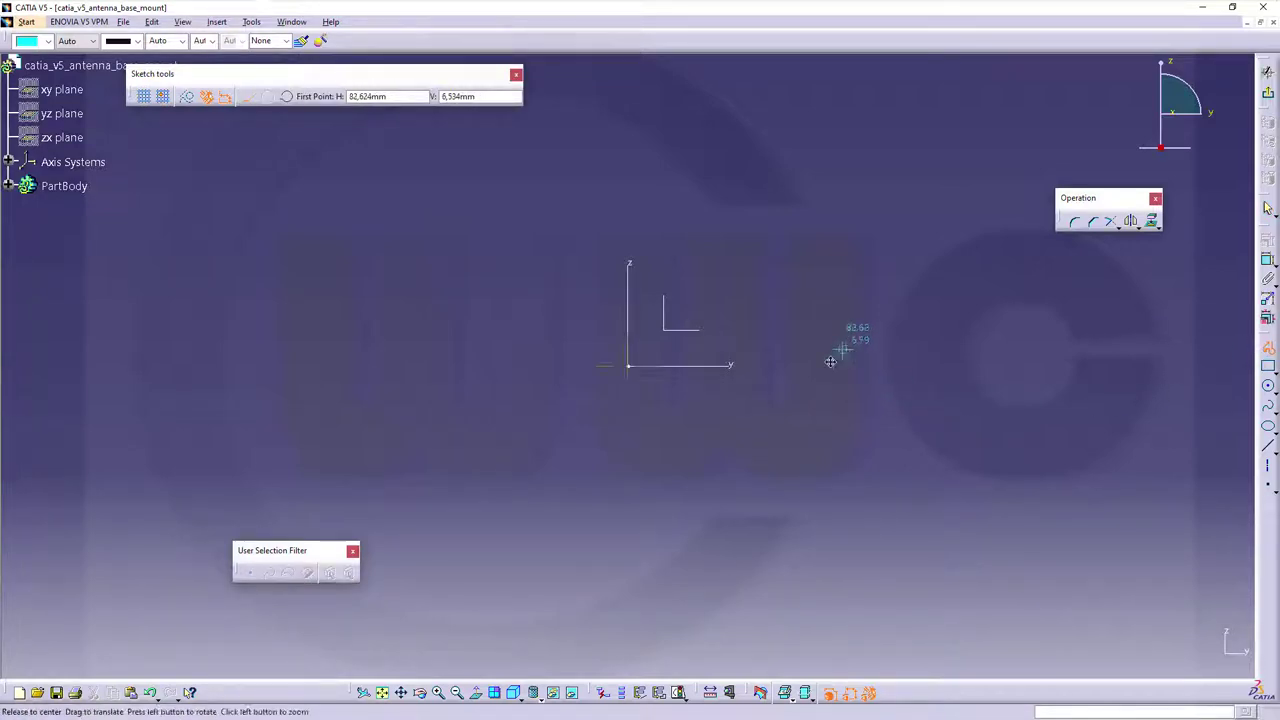
middle_click_drag(840, 352, 623, 447)
left_click(582, 440)
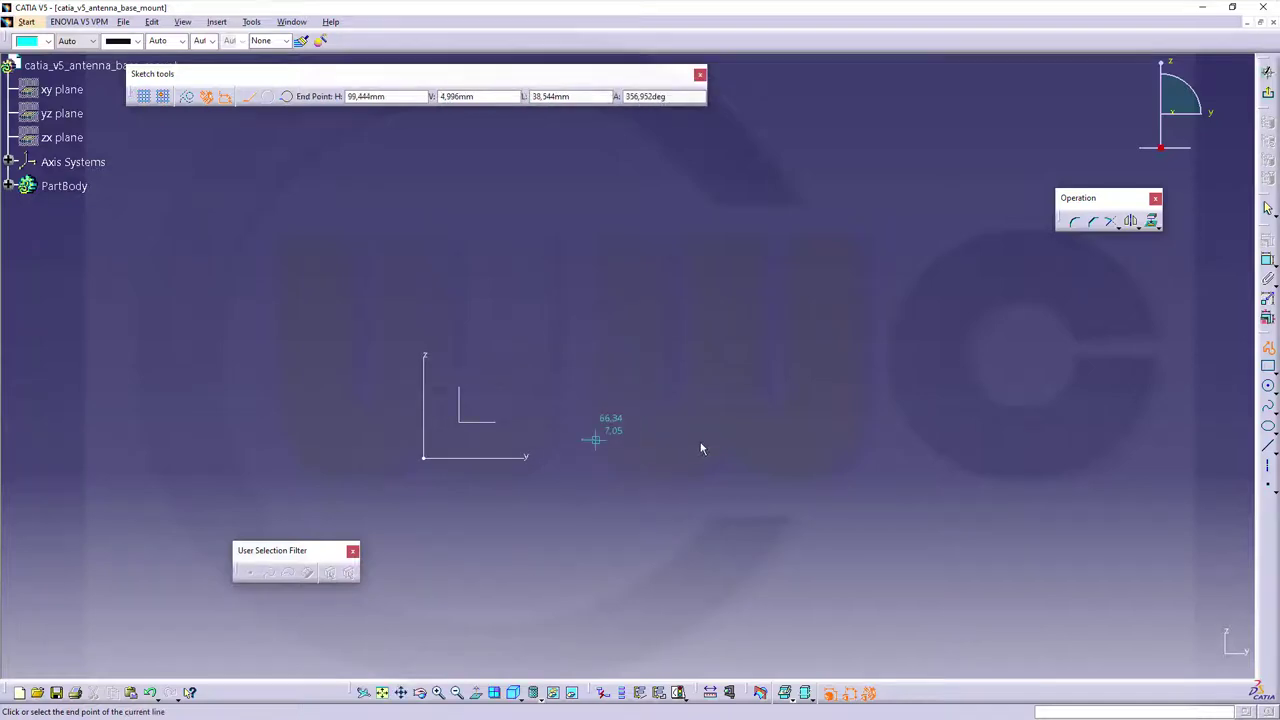
left_click(768, 440)
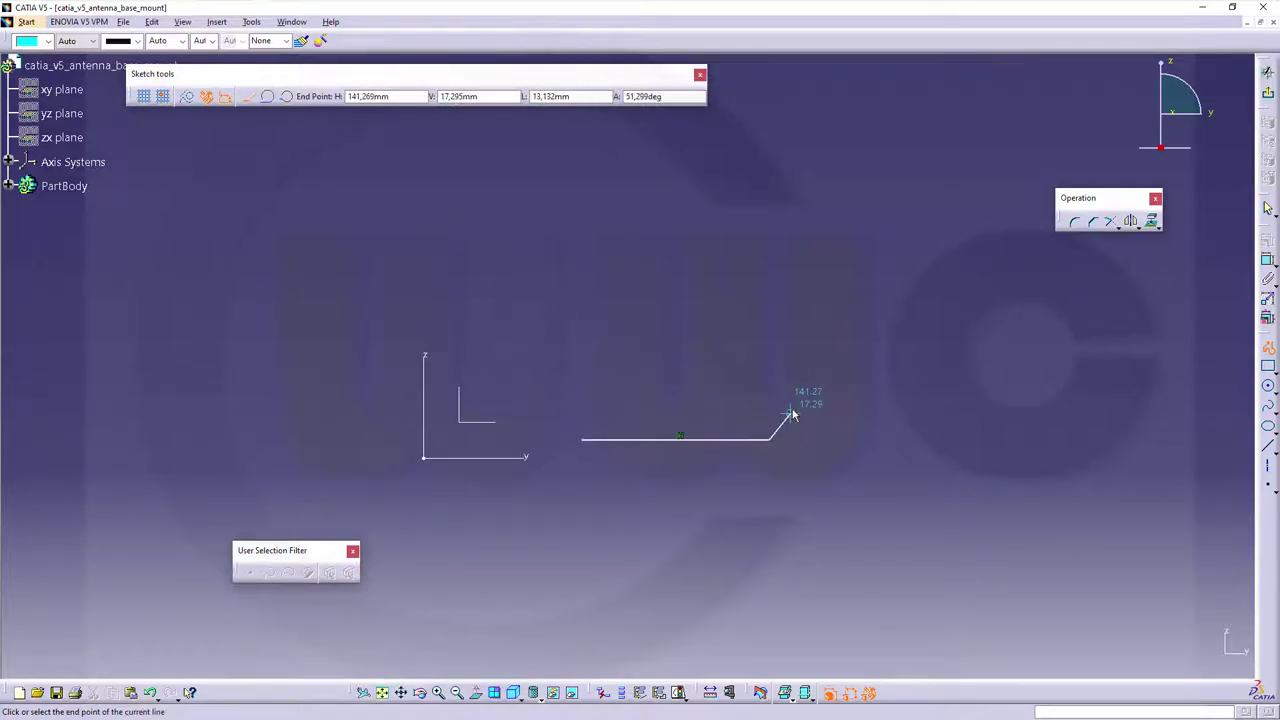
left_click(769, 388)
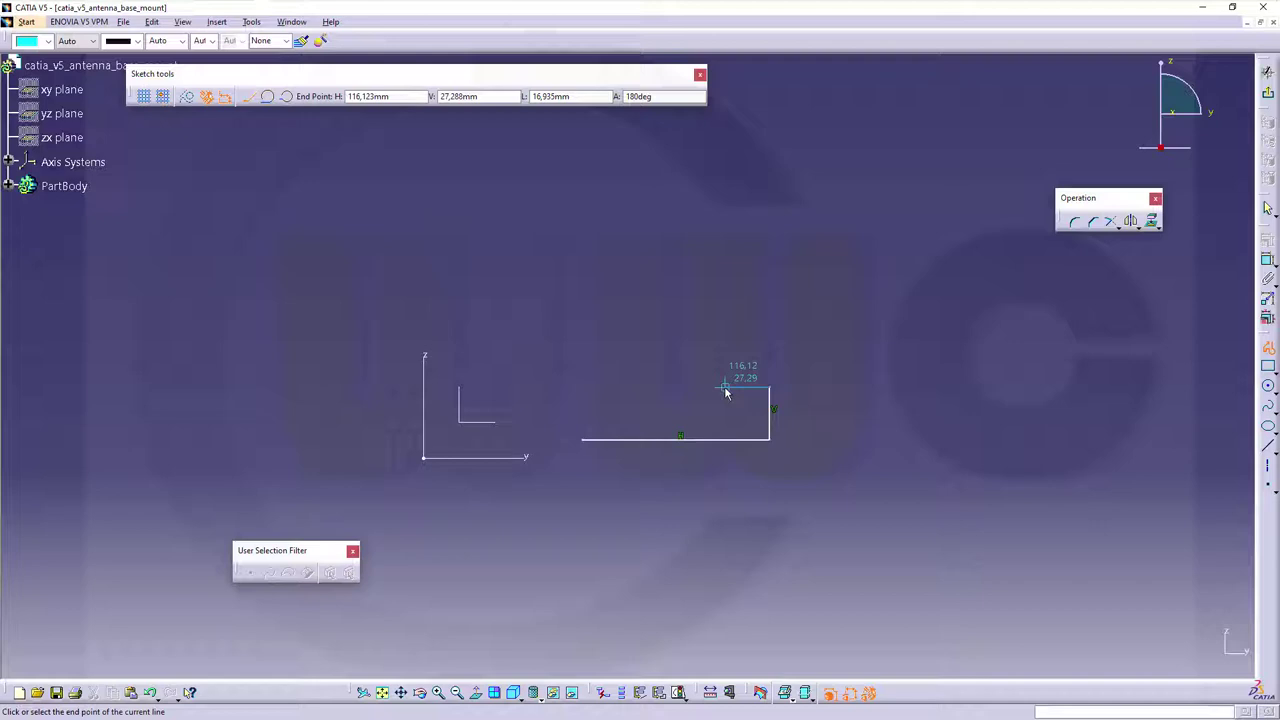
left_click(725, 387)
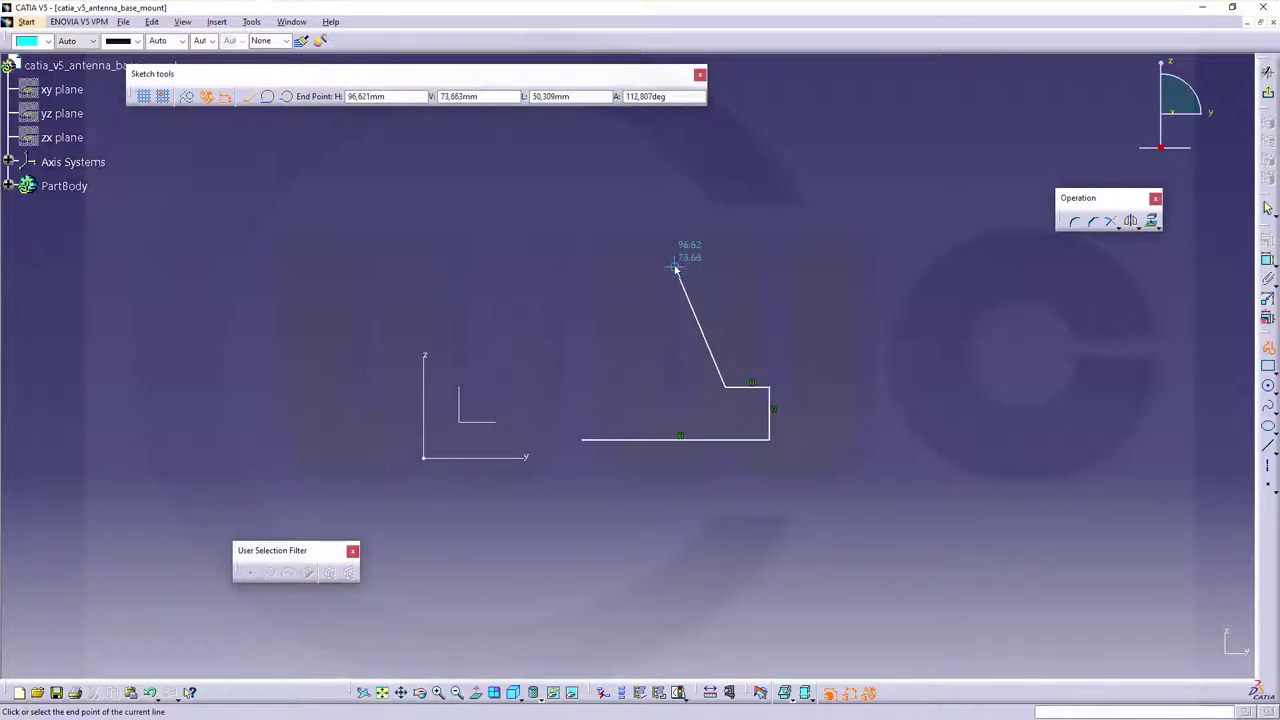
left_click(674, 266)
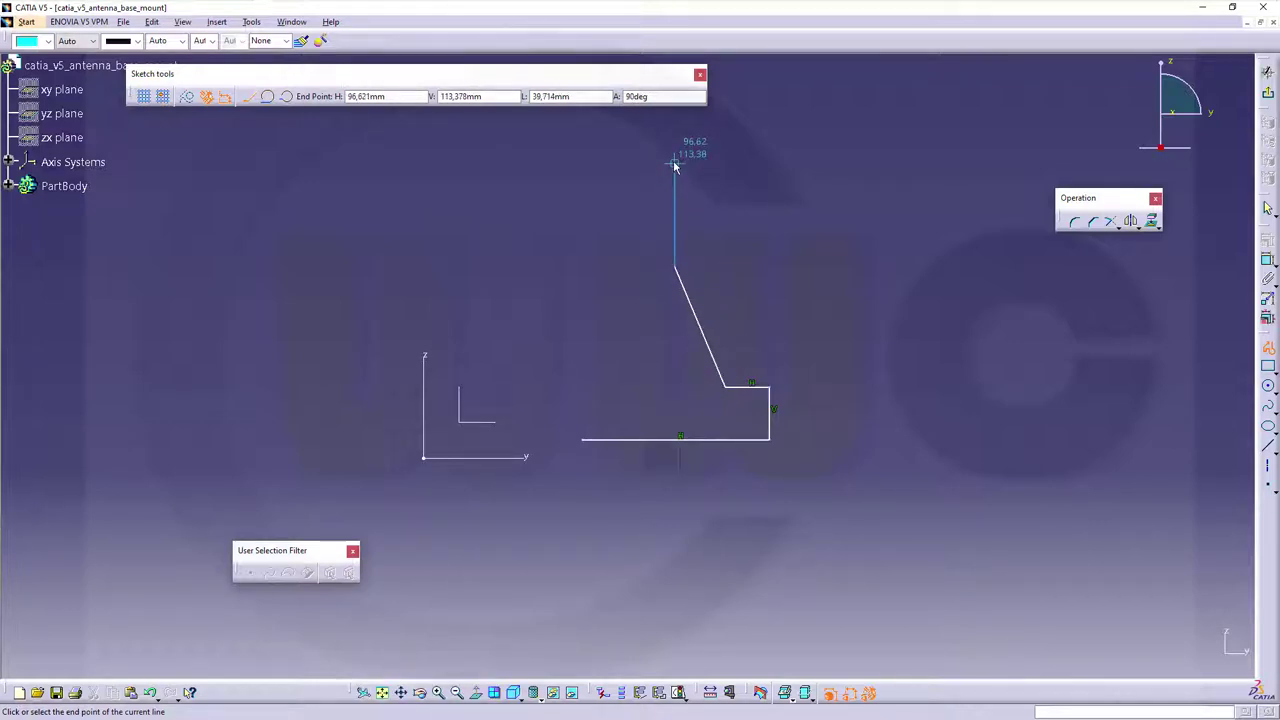
left_click(674, 165)
- Continue with the shaft-top step, upper taper and flat top, closing at the bottom-left corner
middle_click_drag(674, 165, 679, 303)
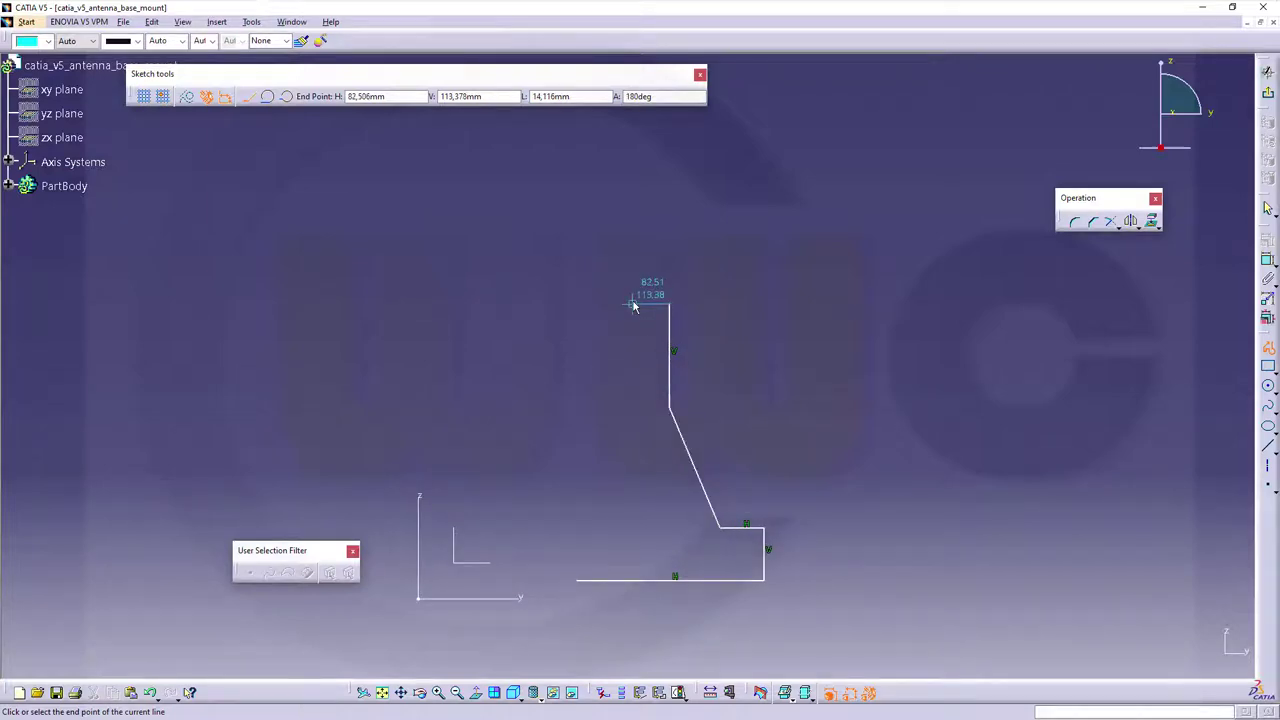
left_click(632, 303)
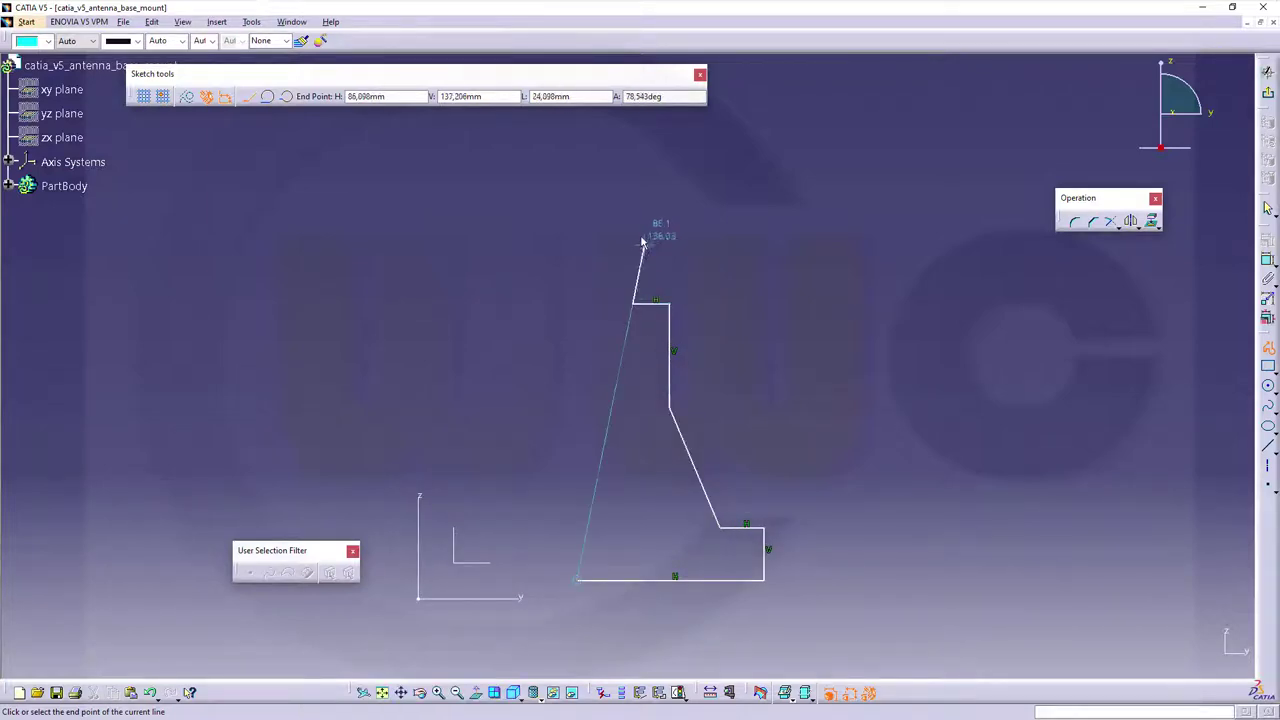
left_click(607, 196)
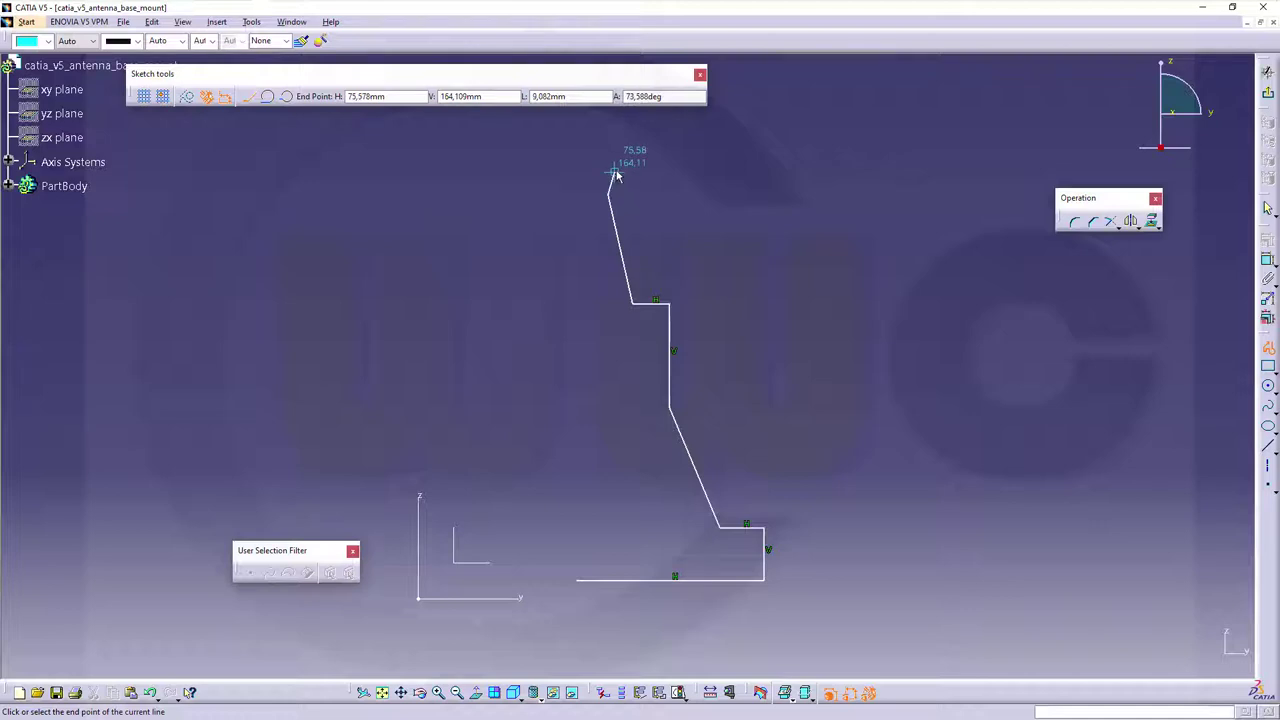
left_click(608, 152)
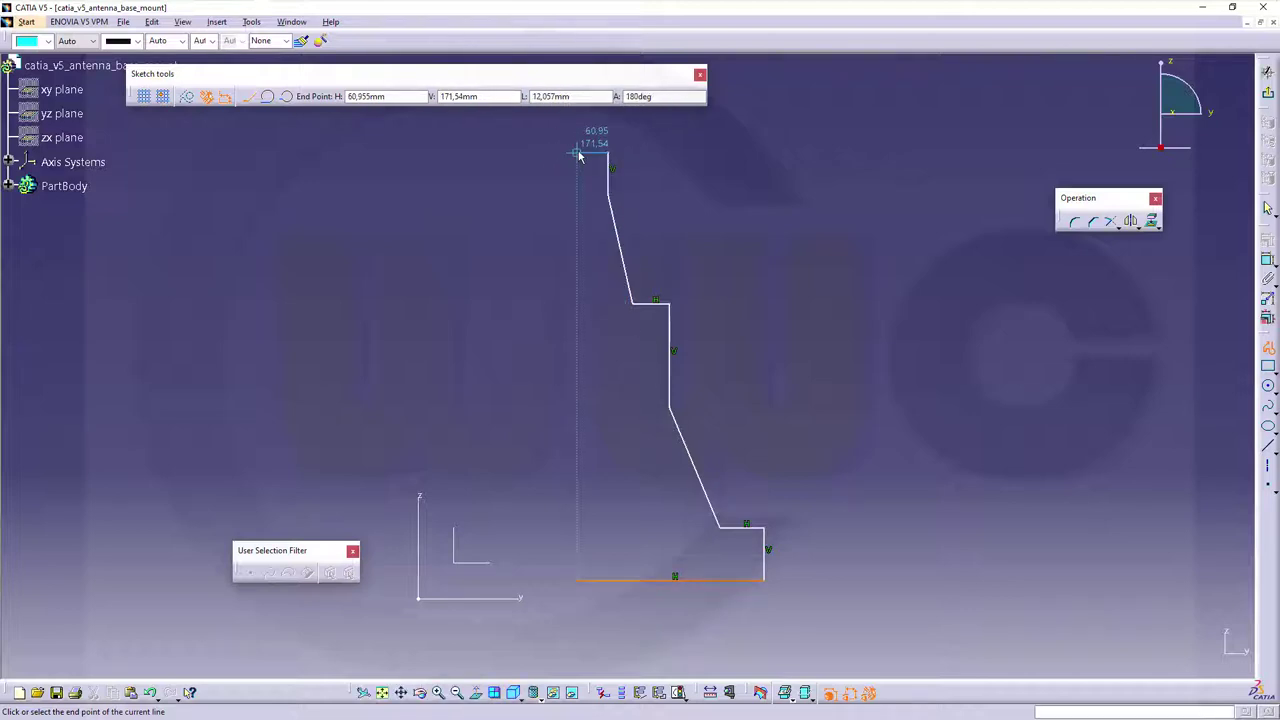
left_click(577, 152)
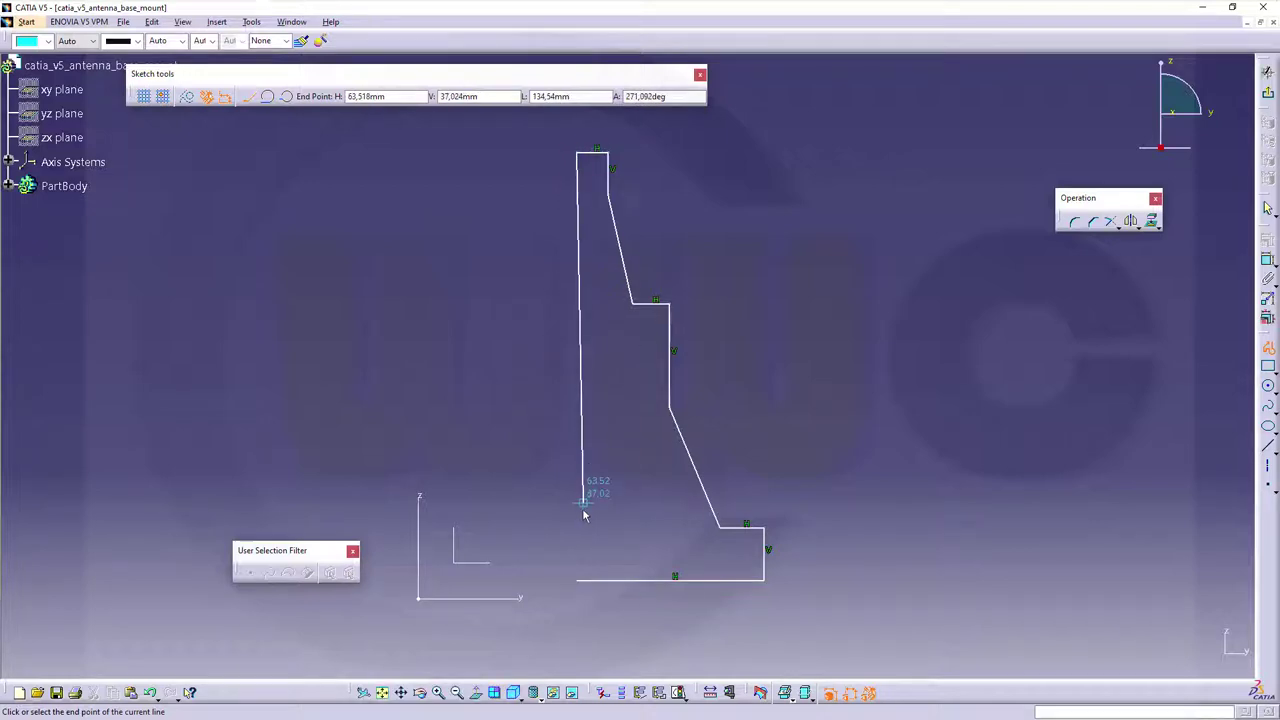
left_click(585, 588)
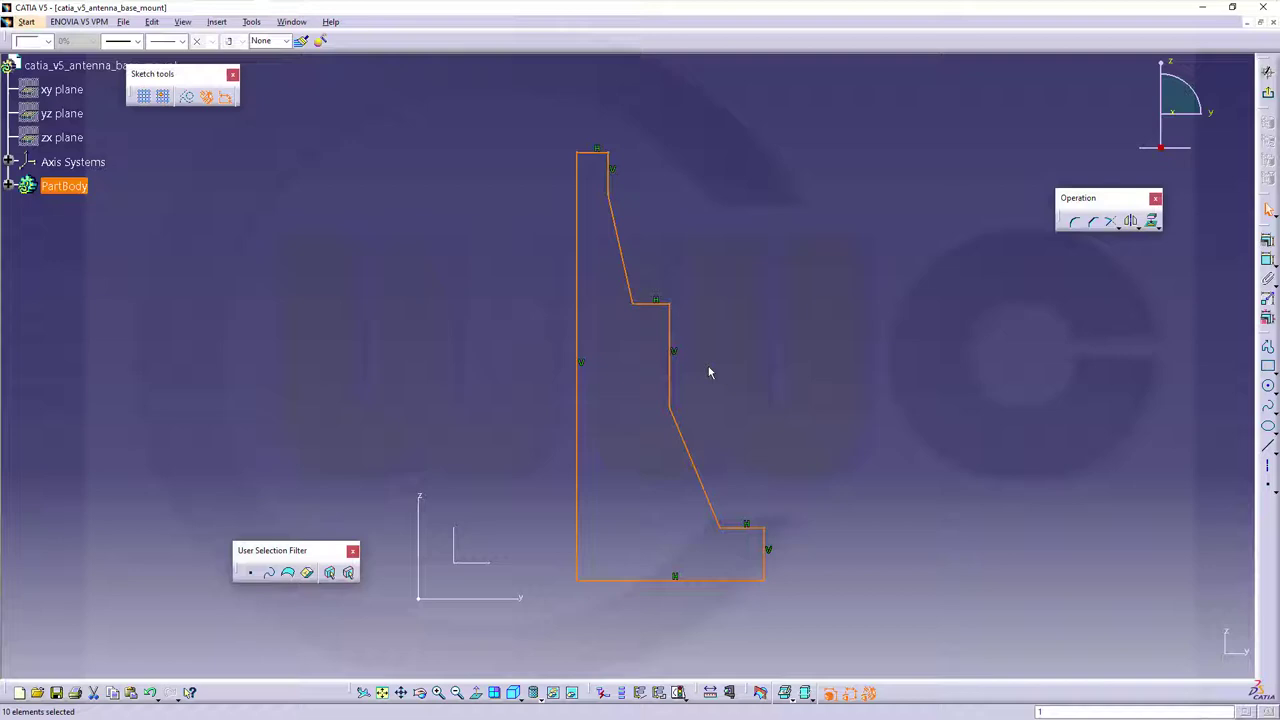
- Delete constraints Parallelism.1 through Parallelism.8 from Sketch.1
left_click(650, 341)
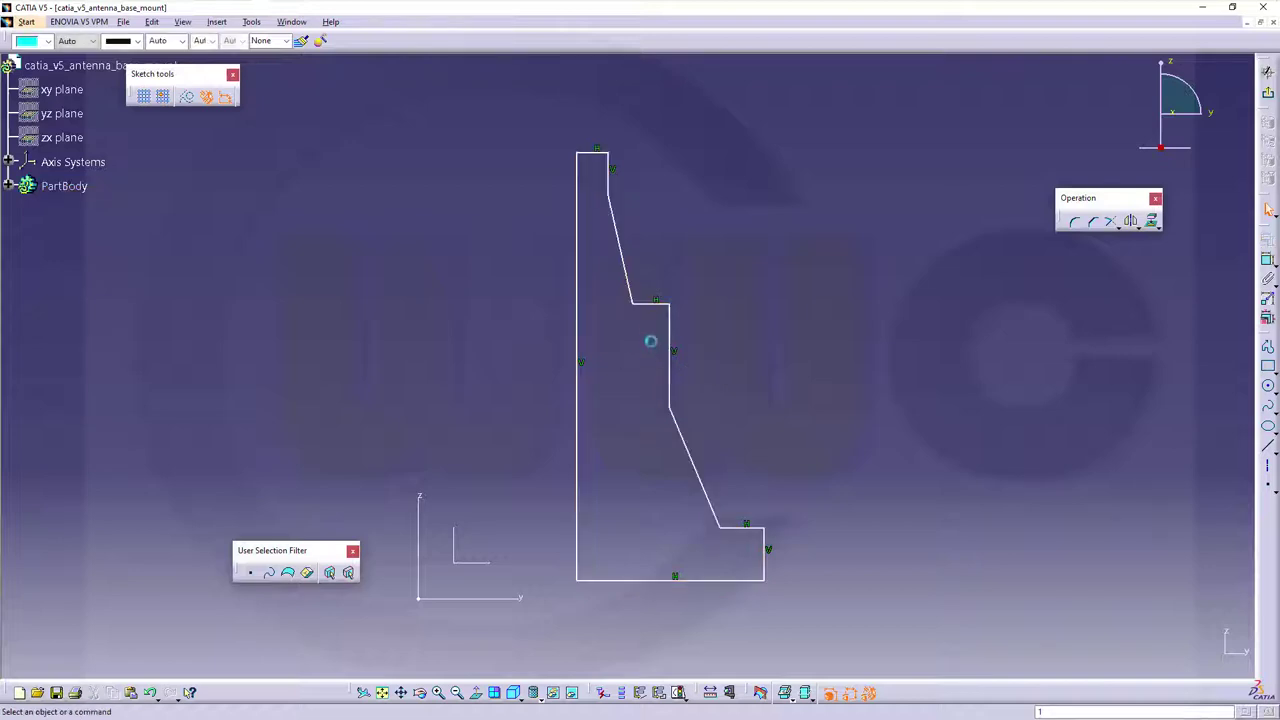
left_click(8, 186)
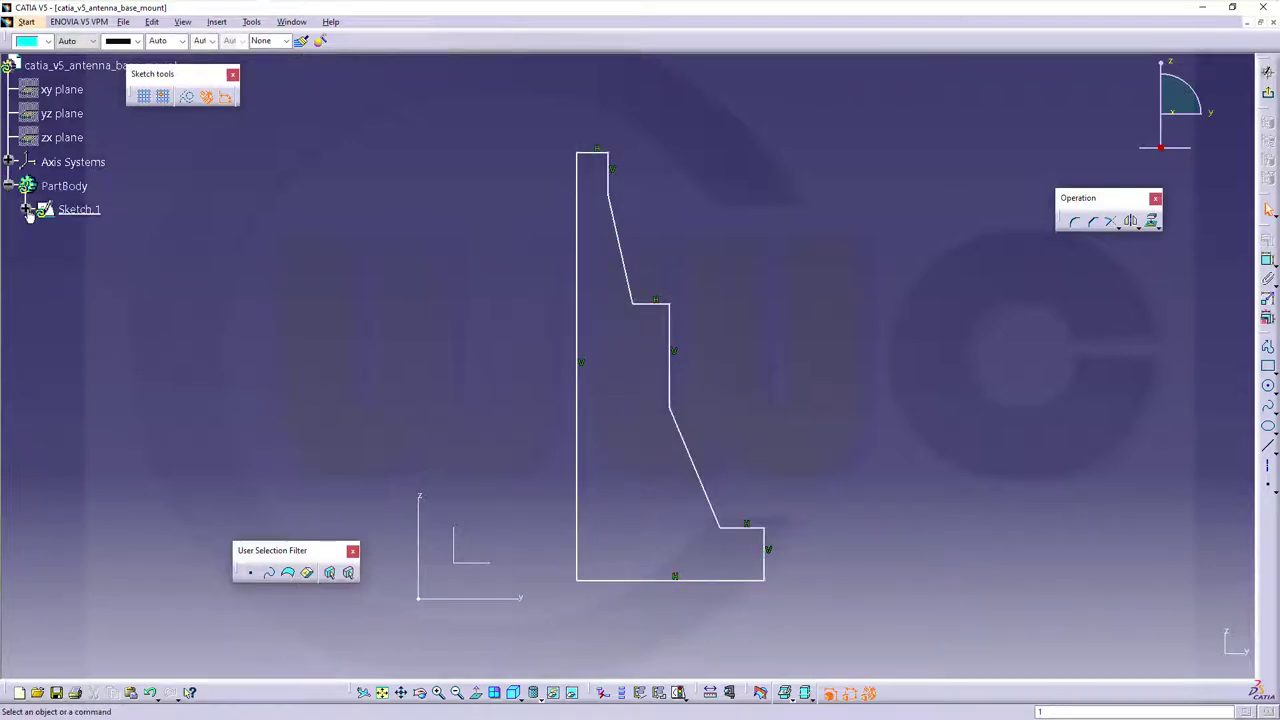
left_click(27, 210)
left_click(44, 283)
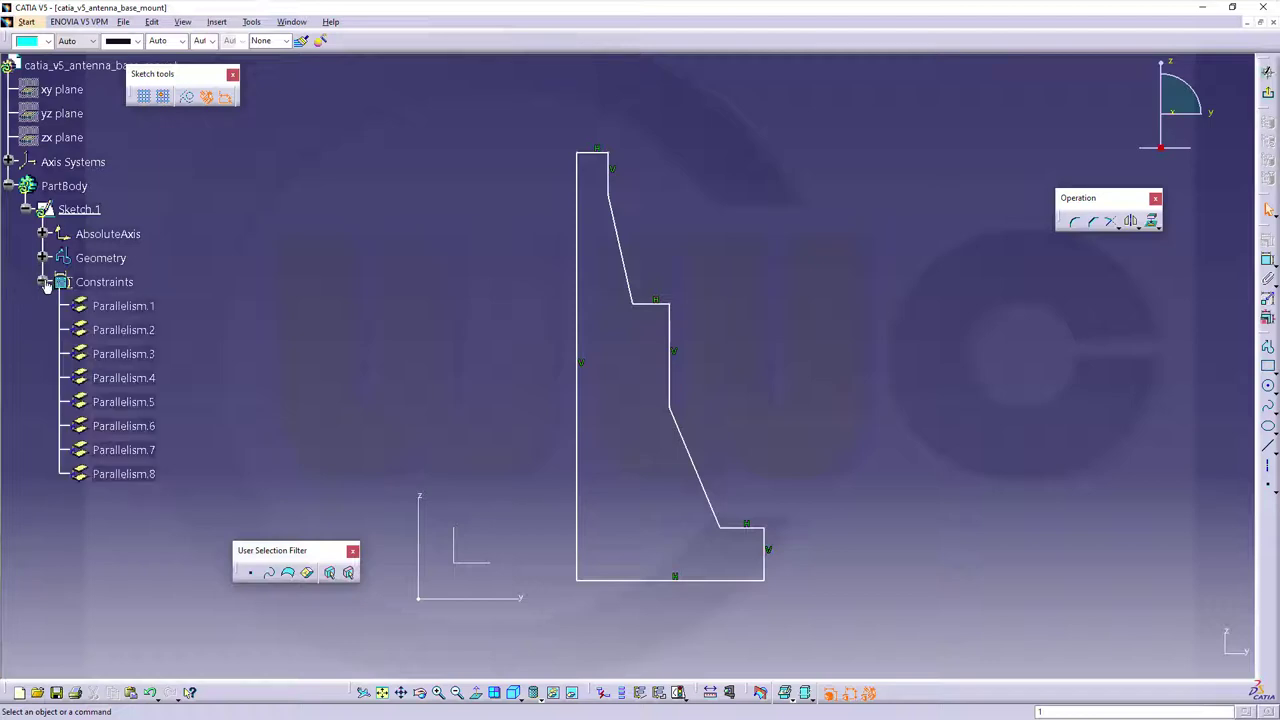
left_click(112, 306)
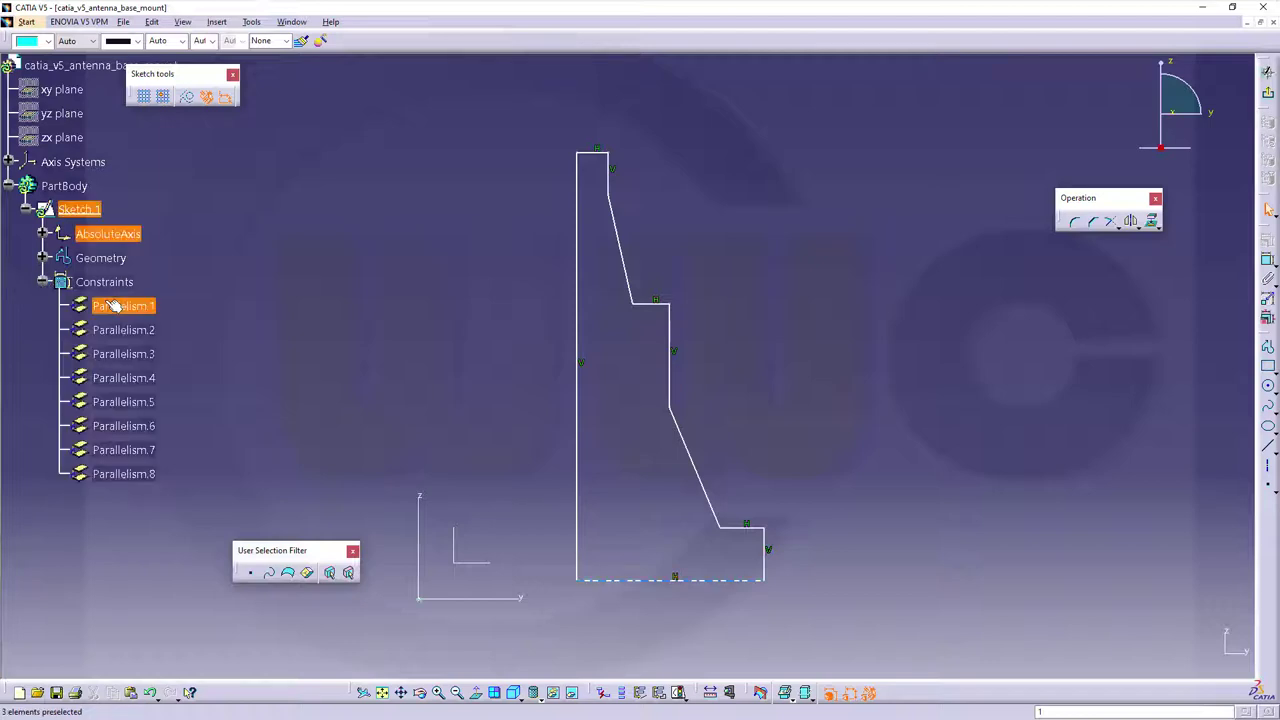
left_click(146, 475, "shift")
right_click(155, 450)
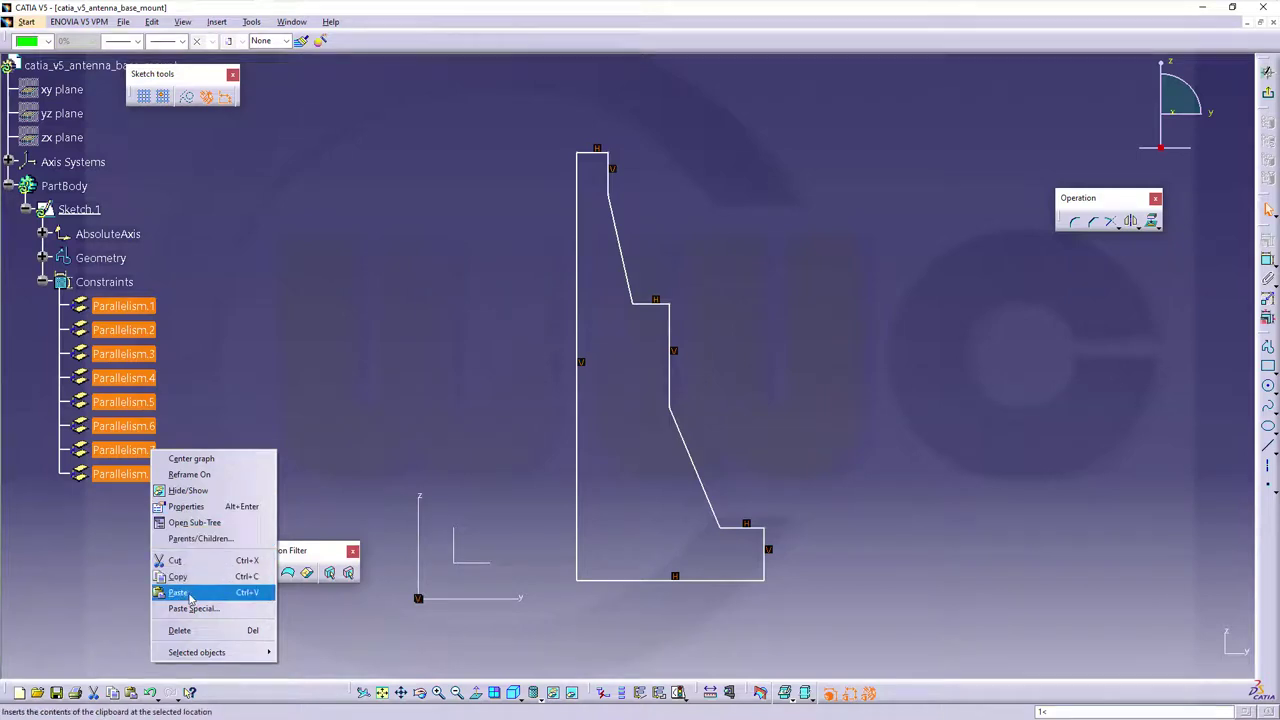
left_click(180, 630)
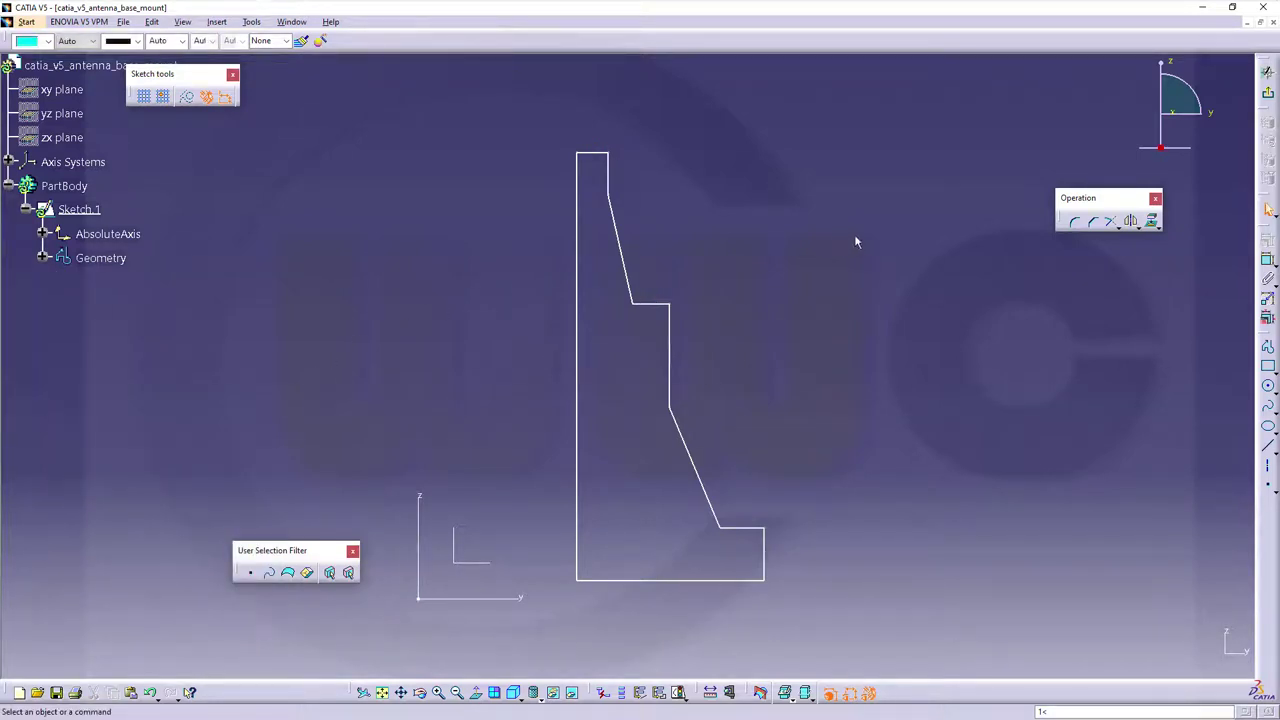
- Convert the profile's left vertical line into a dashed axis
left_click(576, 401)
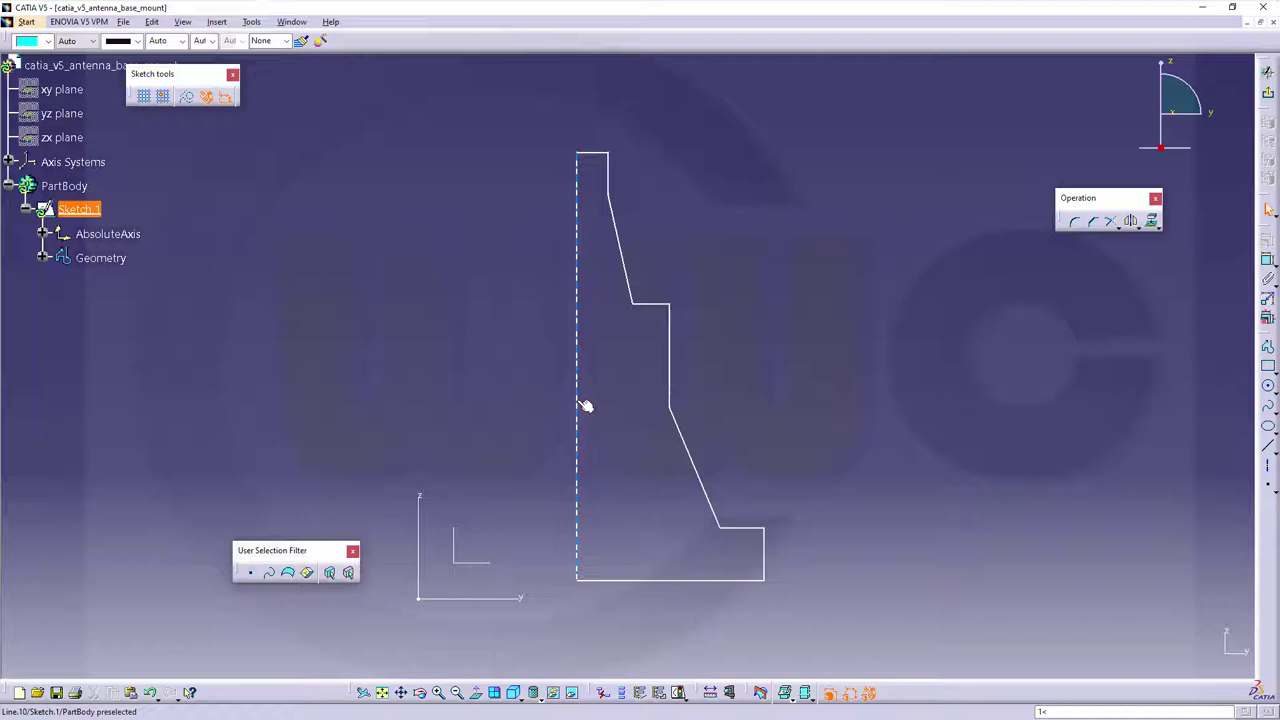
left_click(1269, 472)
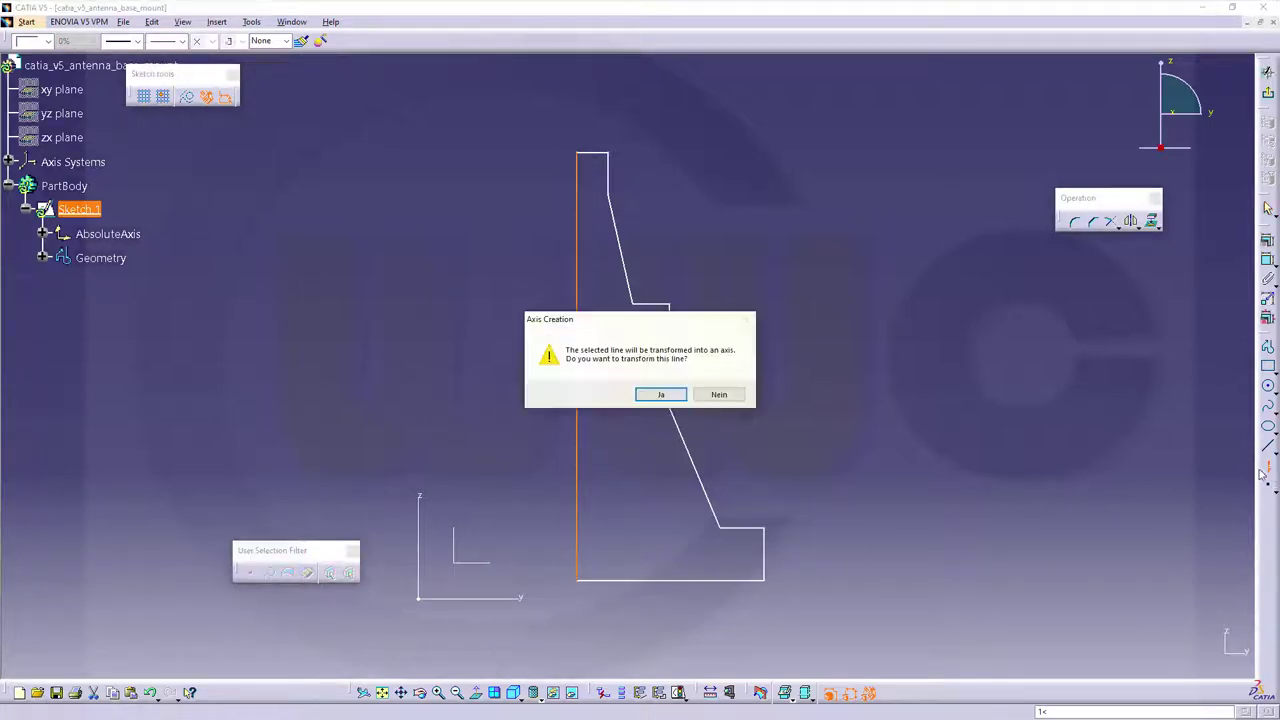
left_click(660, 395)
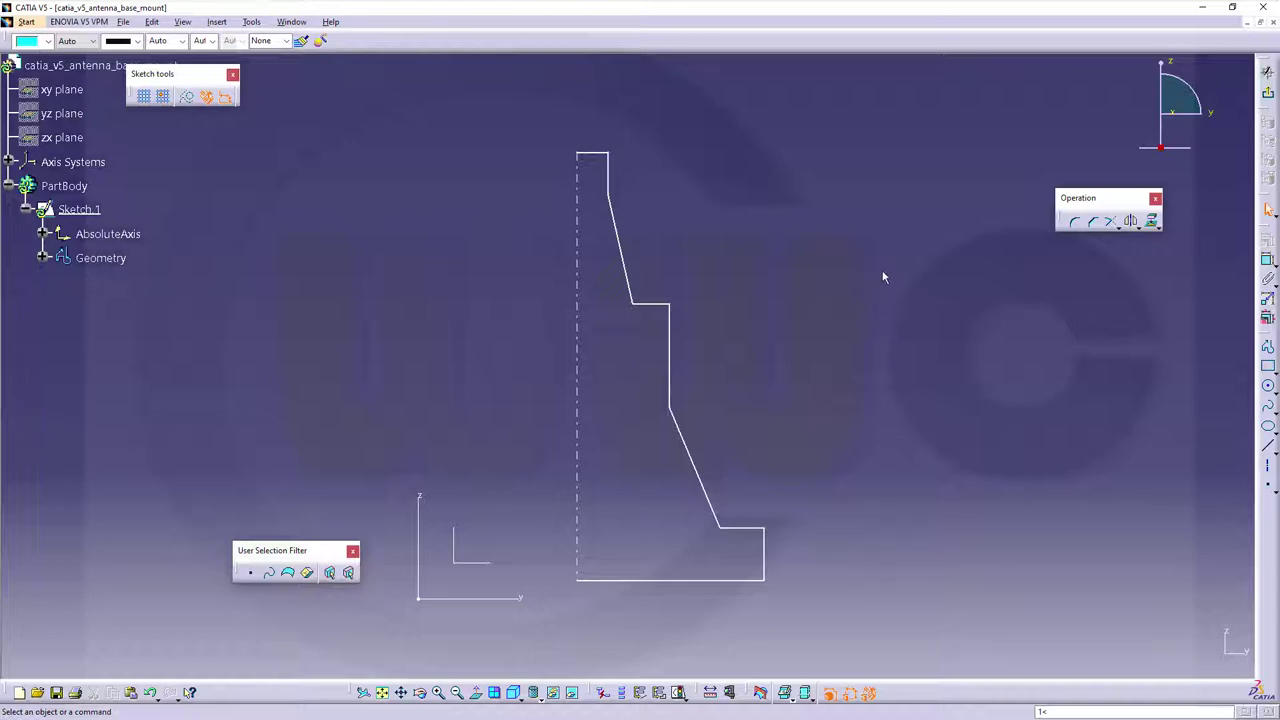
- Add vertical dimensions of 16.142 and 58.162 measured down from the top edge
left_click(1267, 261)
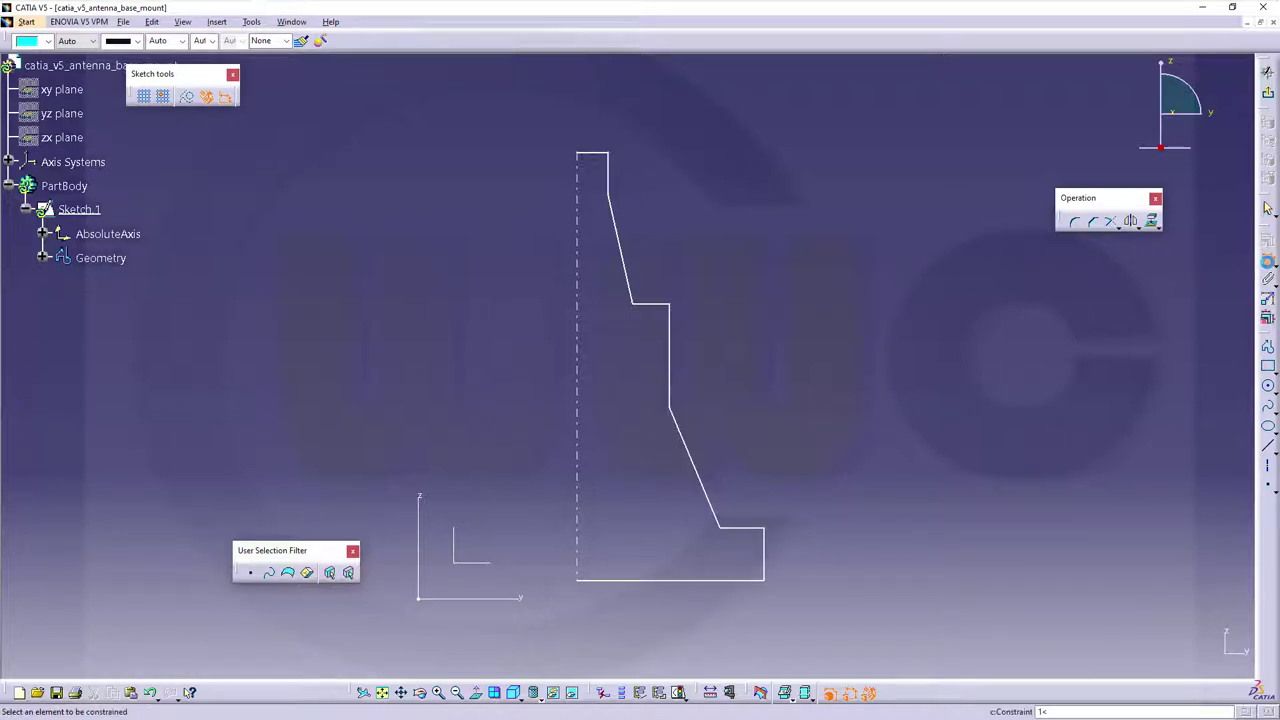
left_click(594, 154)
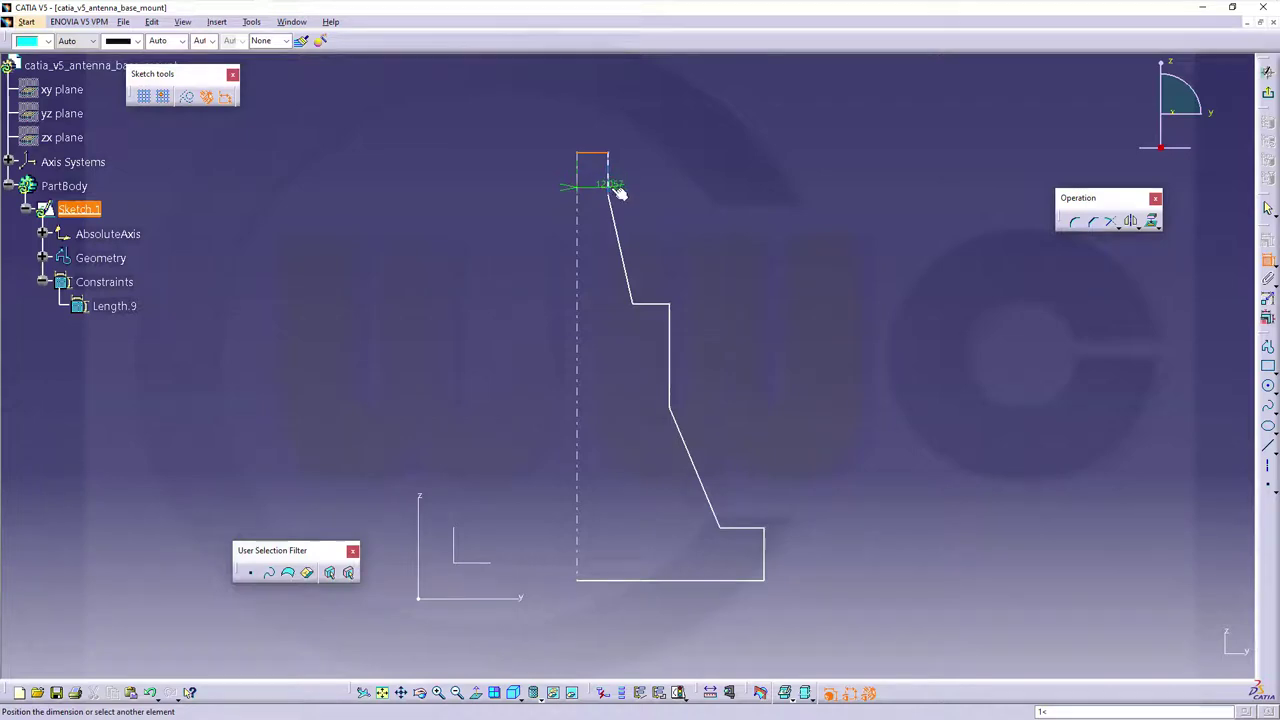
left_click(615, 193)
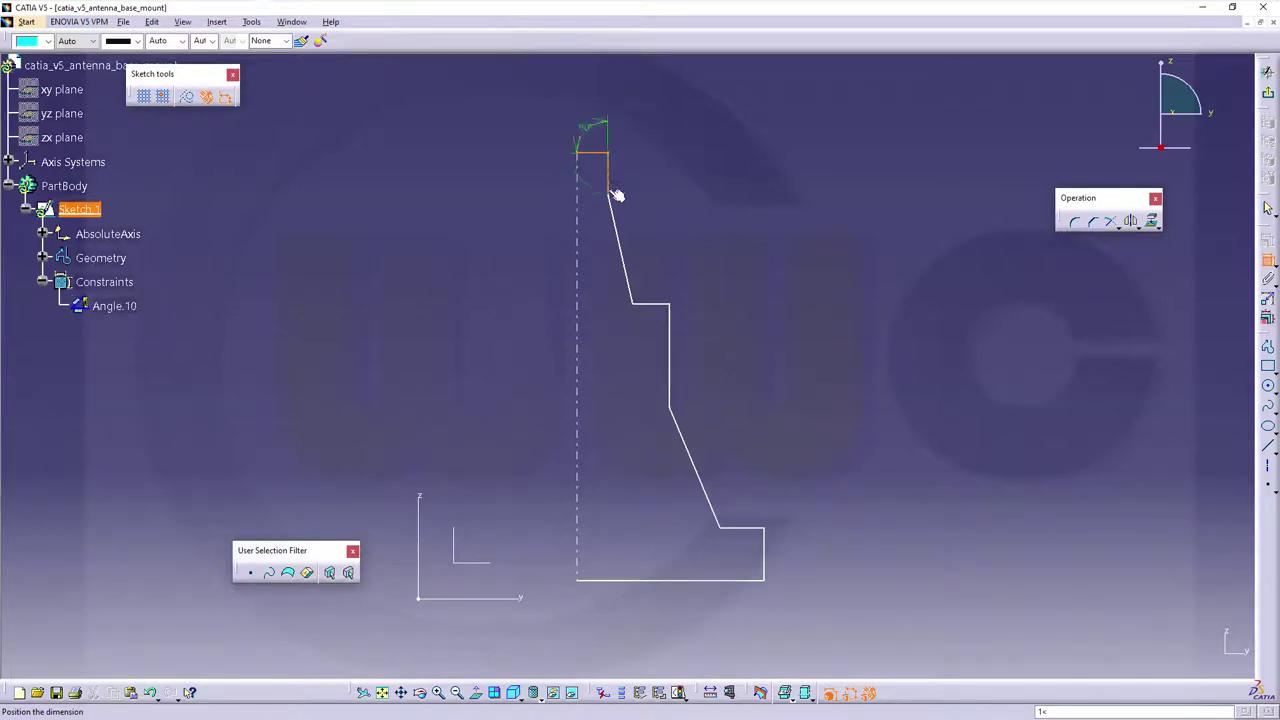
key("Escape")
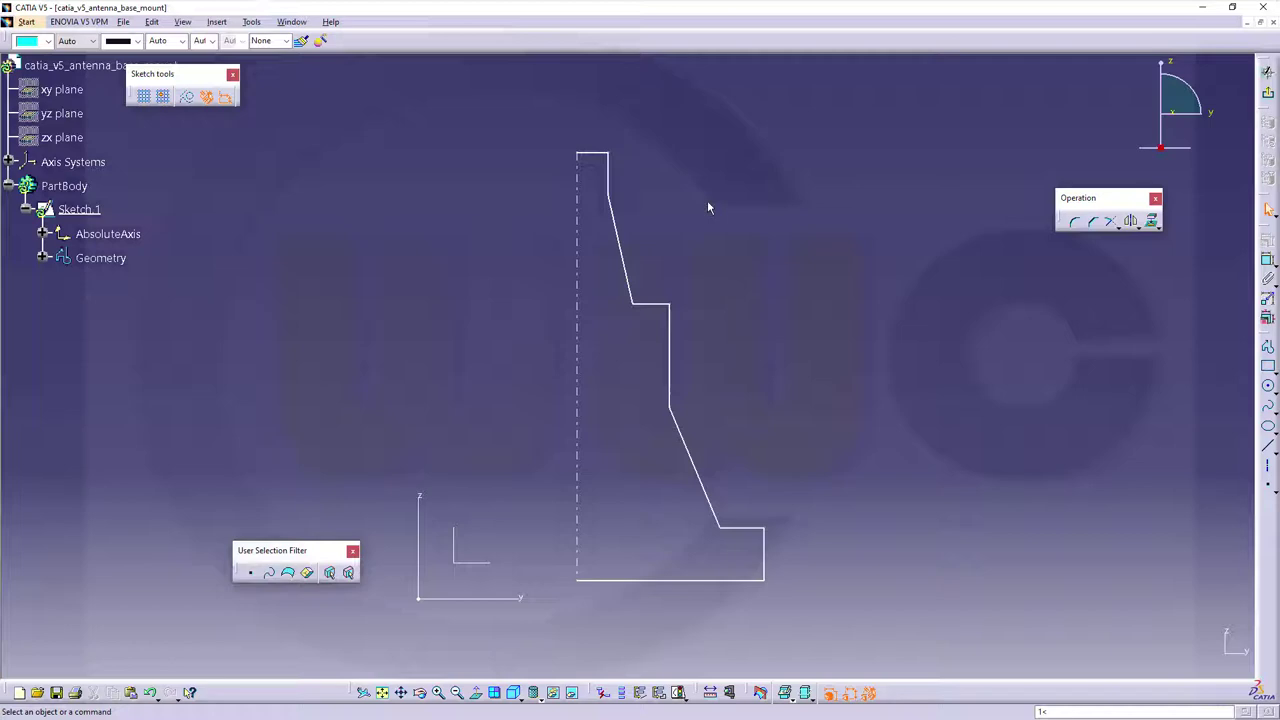
middle_click_drag(695, 222, 702, 195, "ctrl")
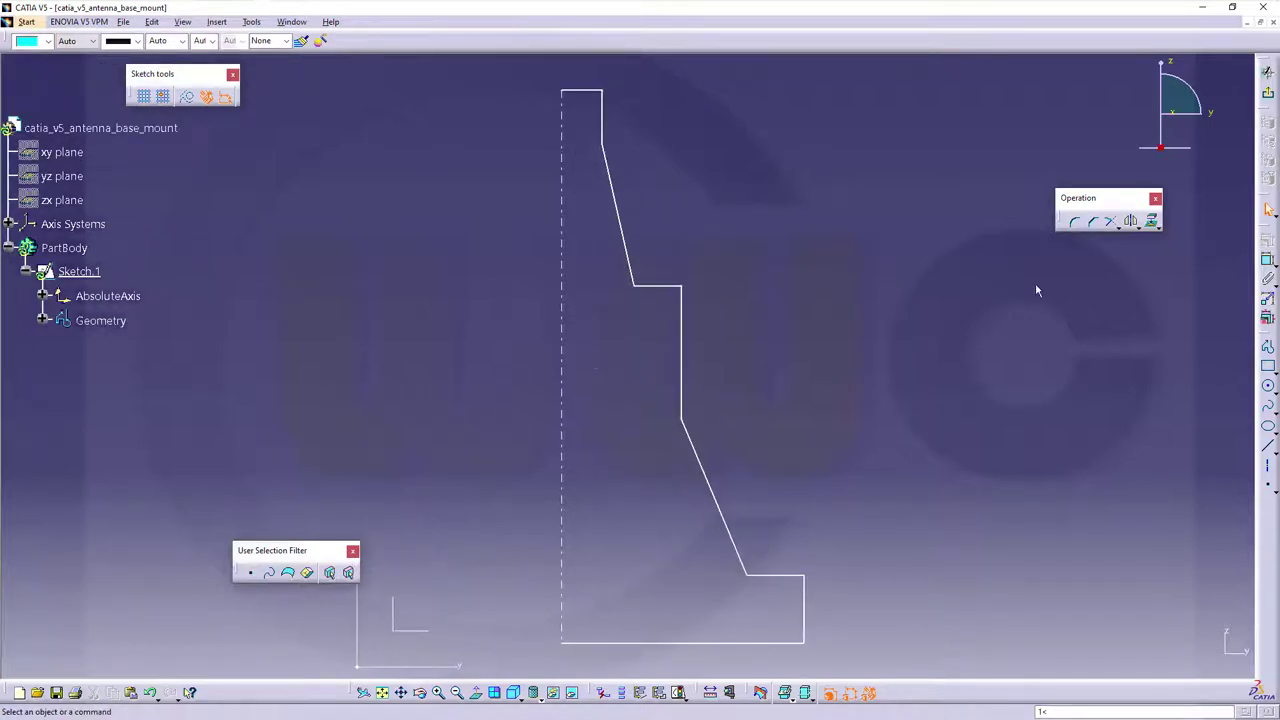
left_click(1268, 209)
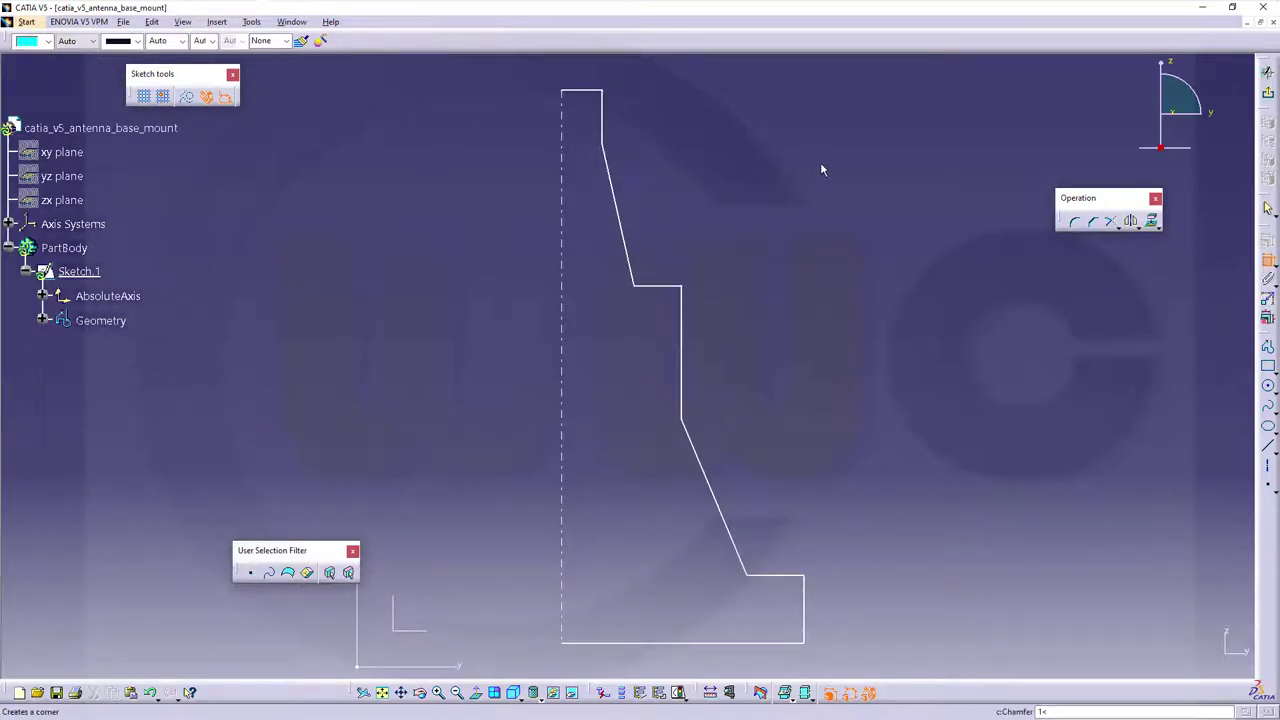
left_click(587, 94)
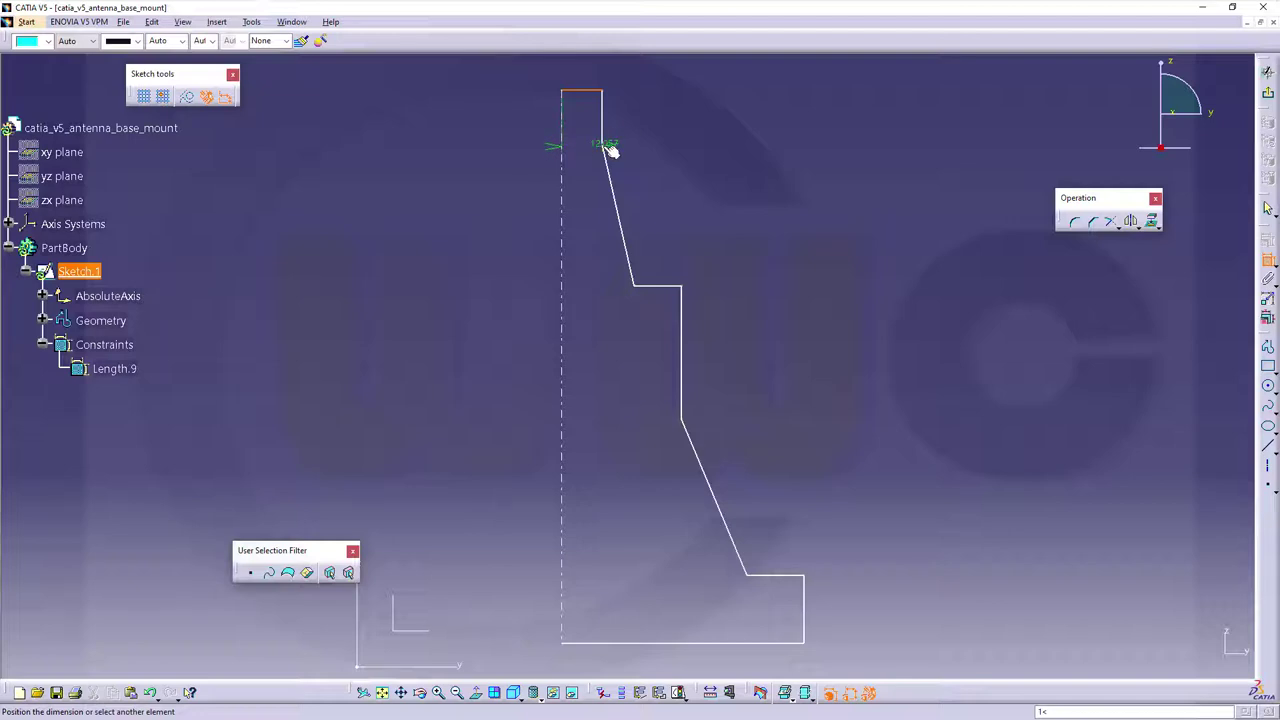
left_click(607, 146)
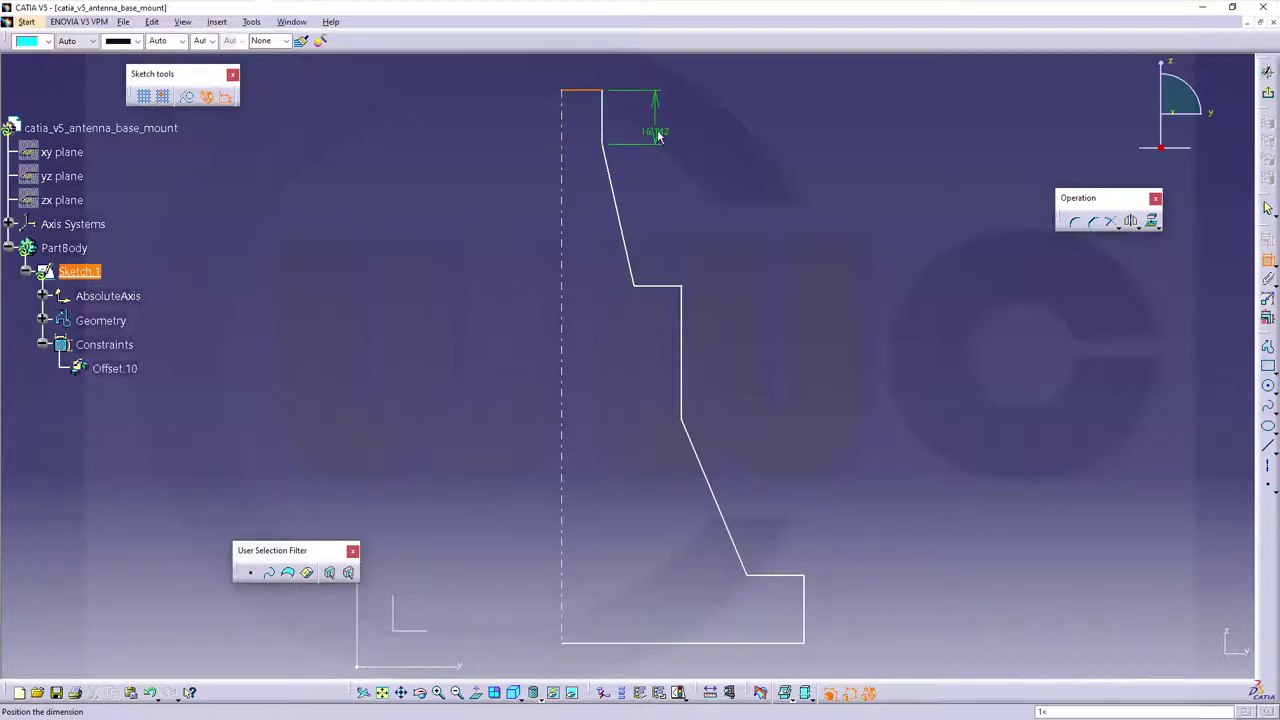
left_click(657, 136)
left_click(593, 91)
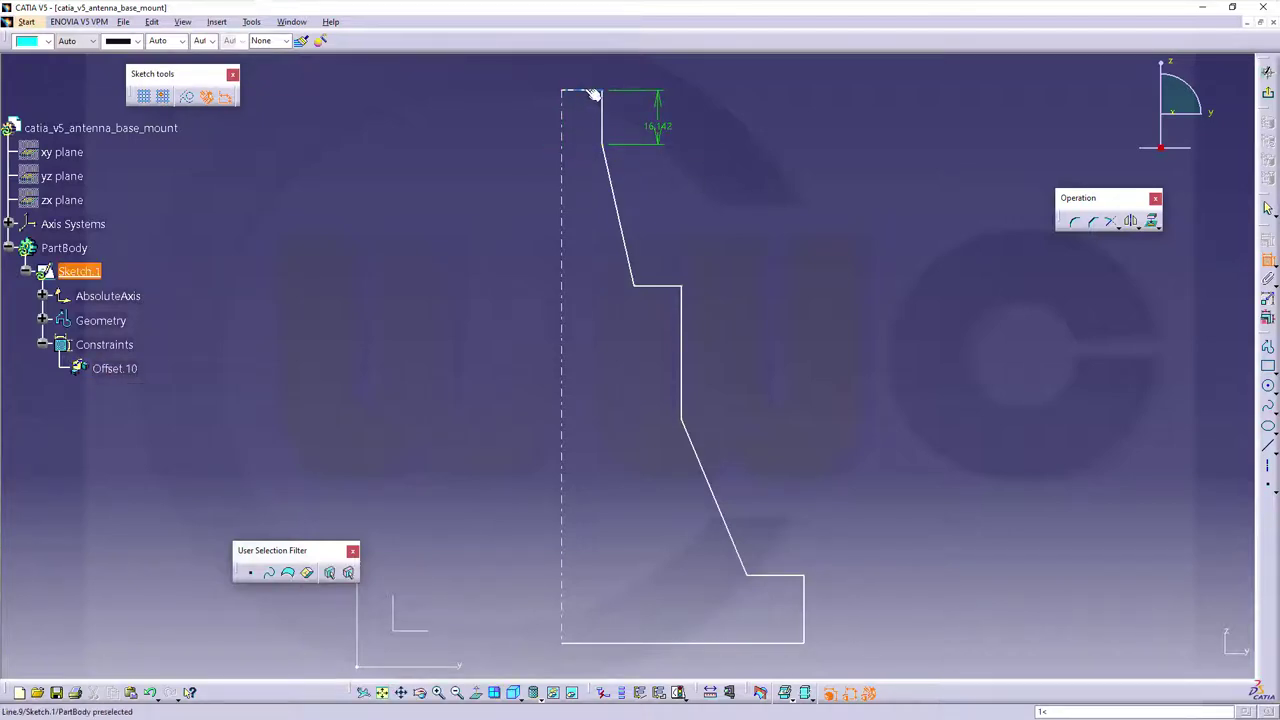
left_click(659, 287)
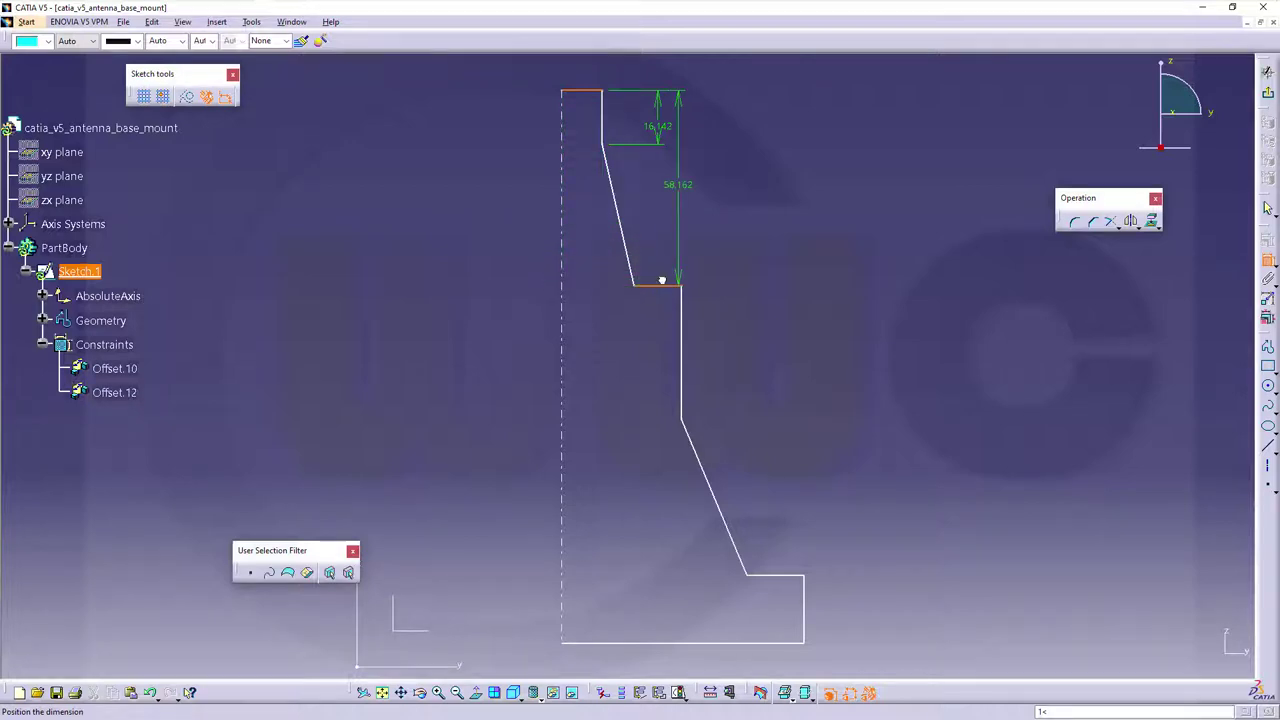
left_click(748, 244)
- Add 97.876, 144.252 and overall-height dimensions from the top edge, then pick axis and top edge
left_click(592, 92)
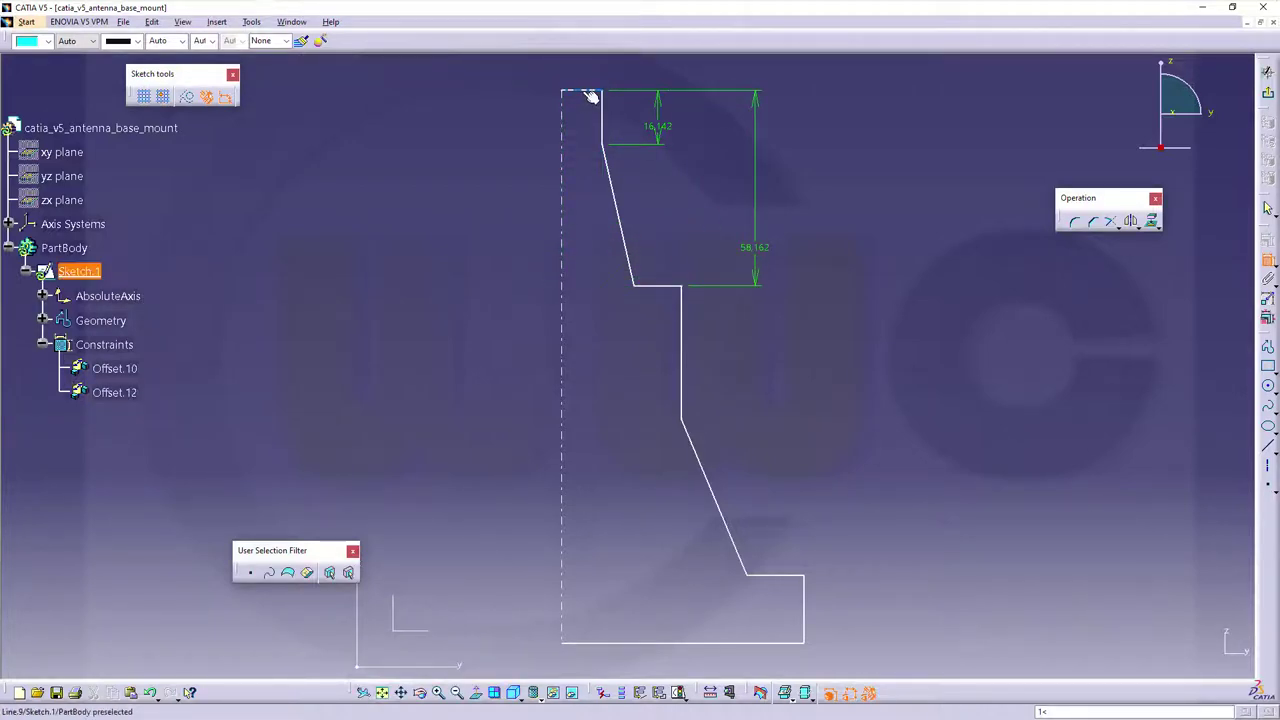
left_click(681, 418)
left_click(814, 377)
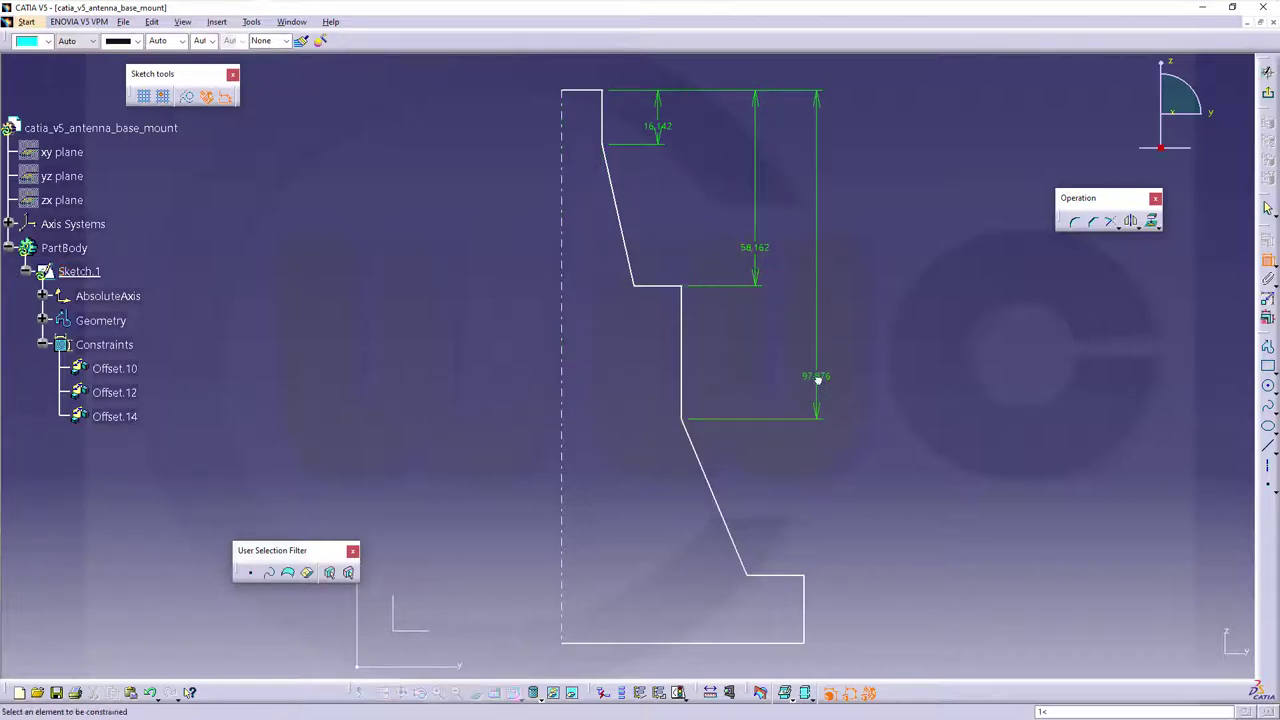
left_click(588, 92)
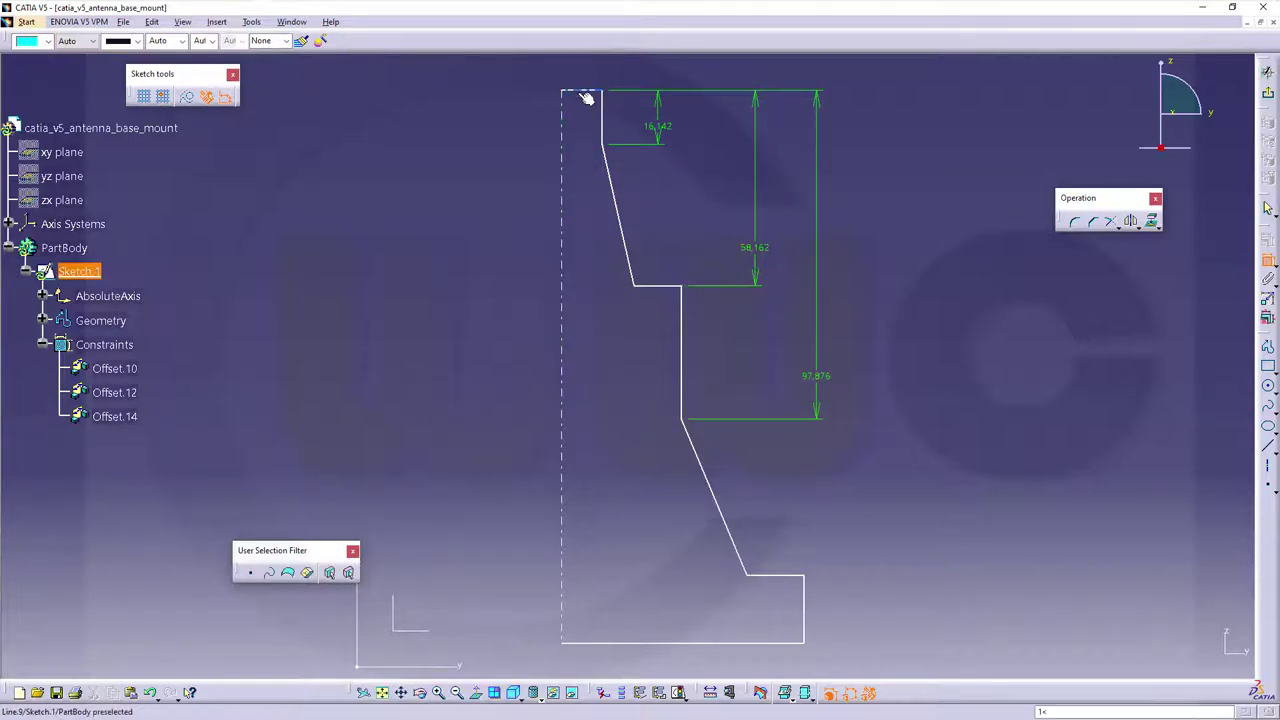
left_click(772, 577)
left_click(903, 457)
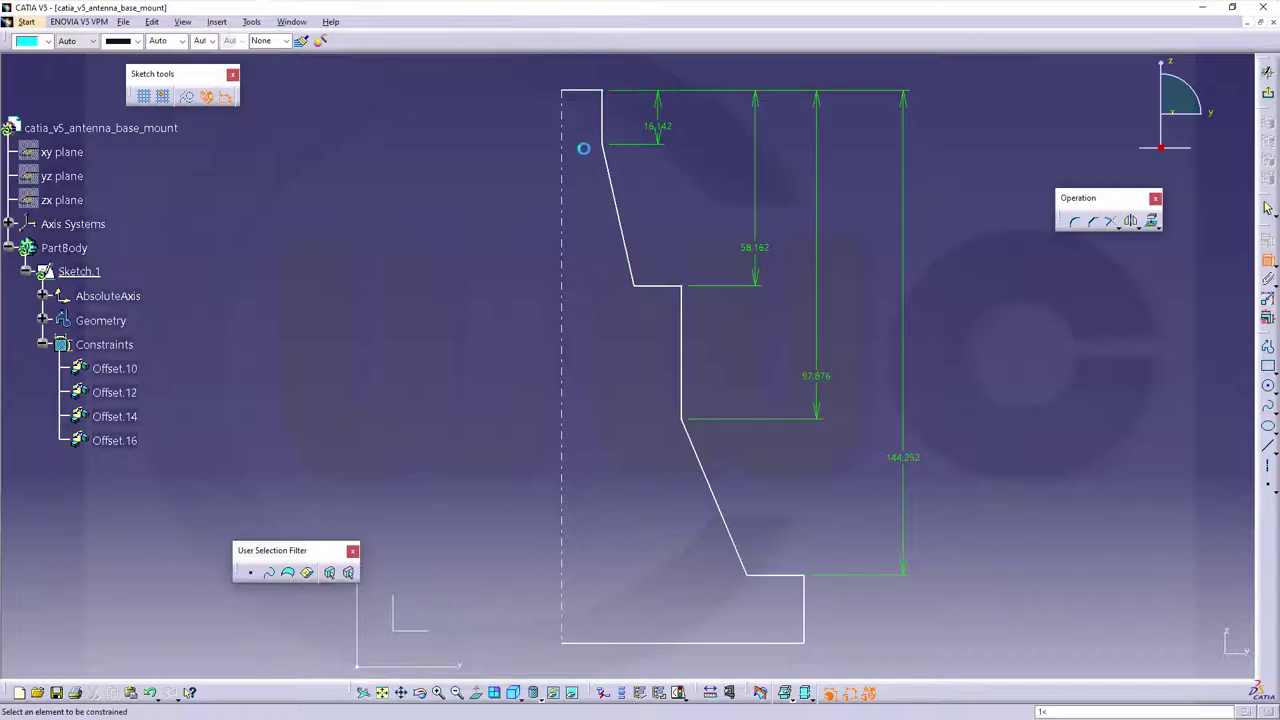
left_click(590, 93)
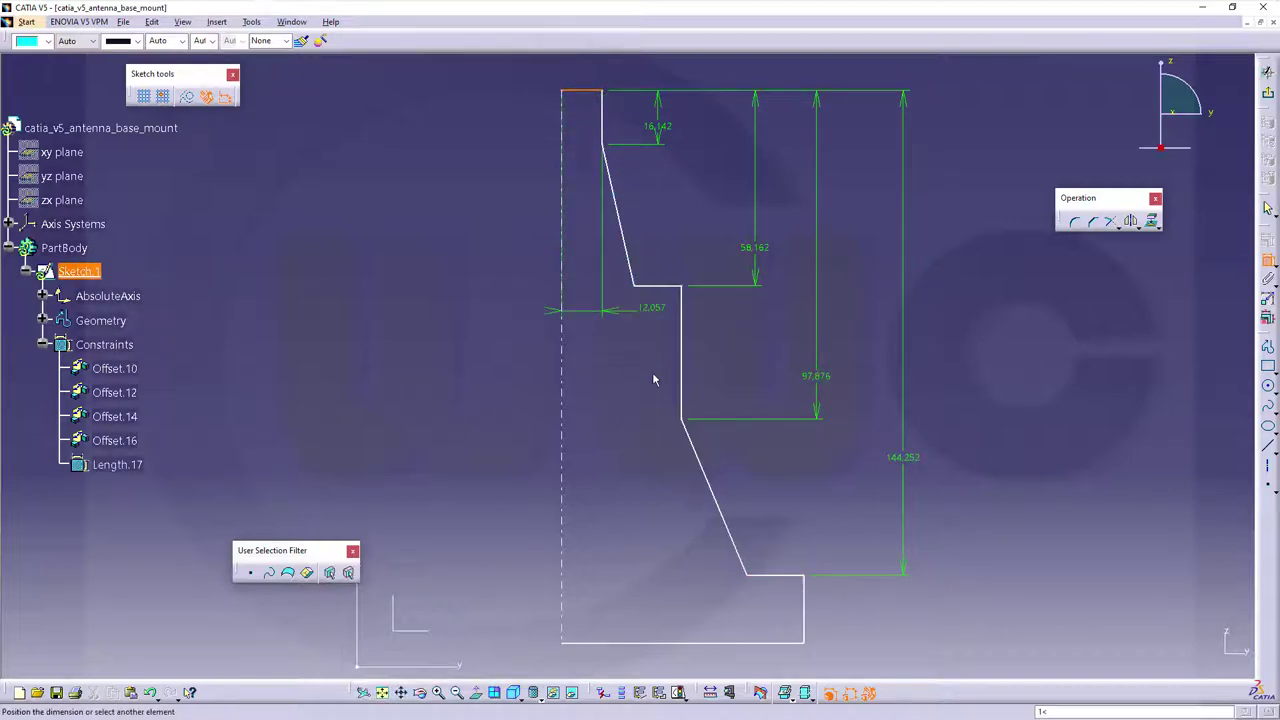
left_click(696, 644)
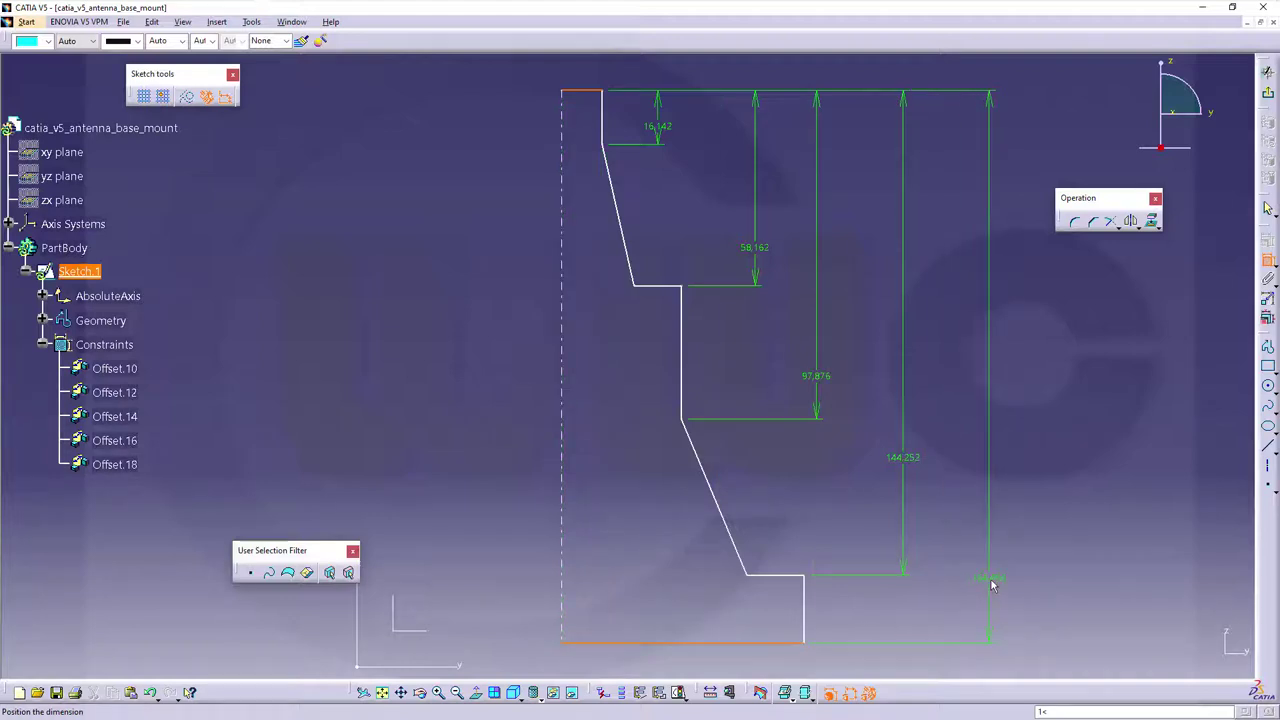
left_click(992, 579)
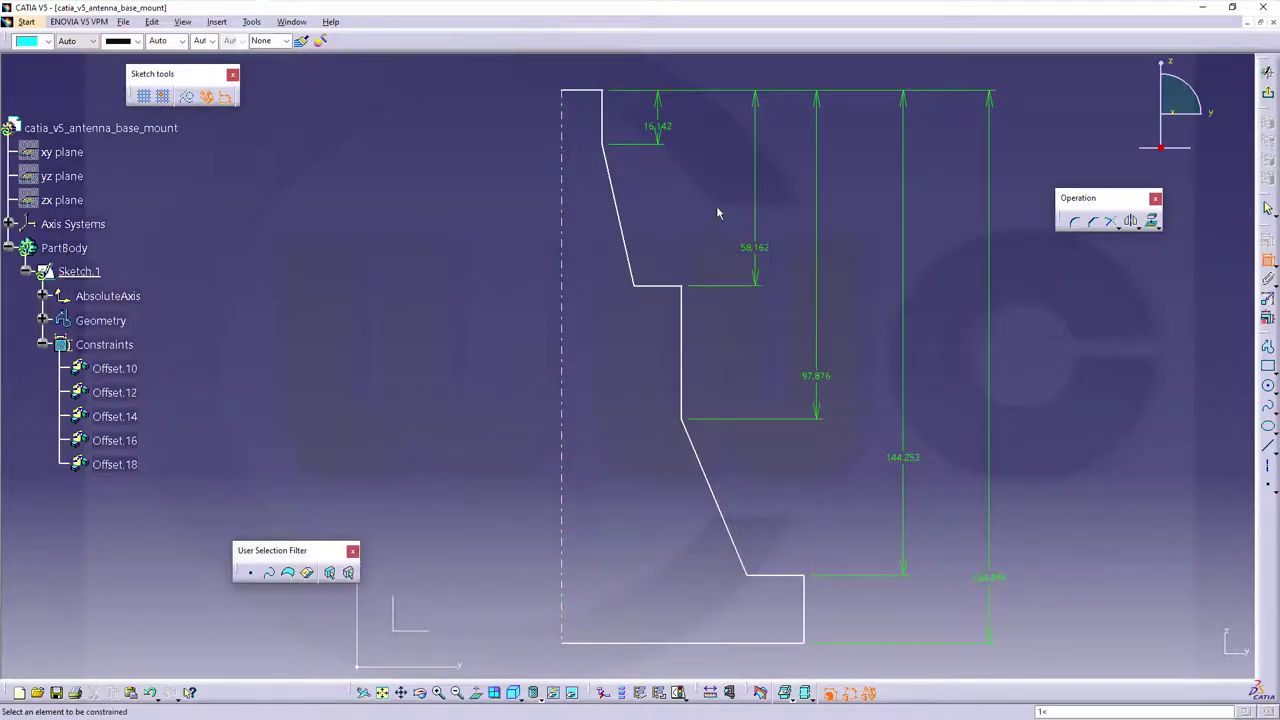
left_click(563, 172)
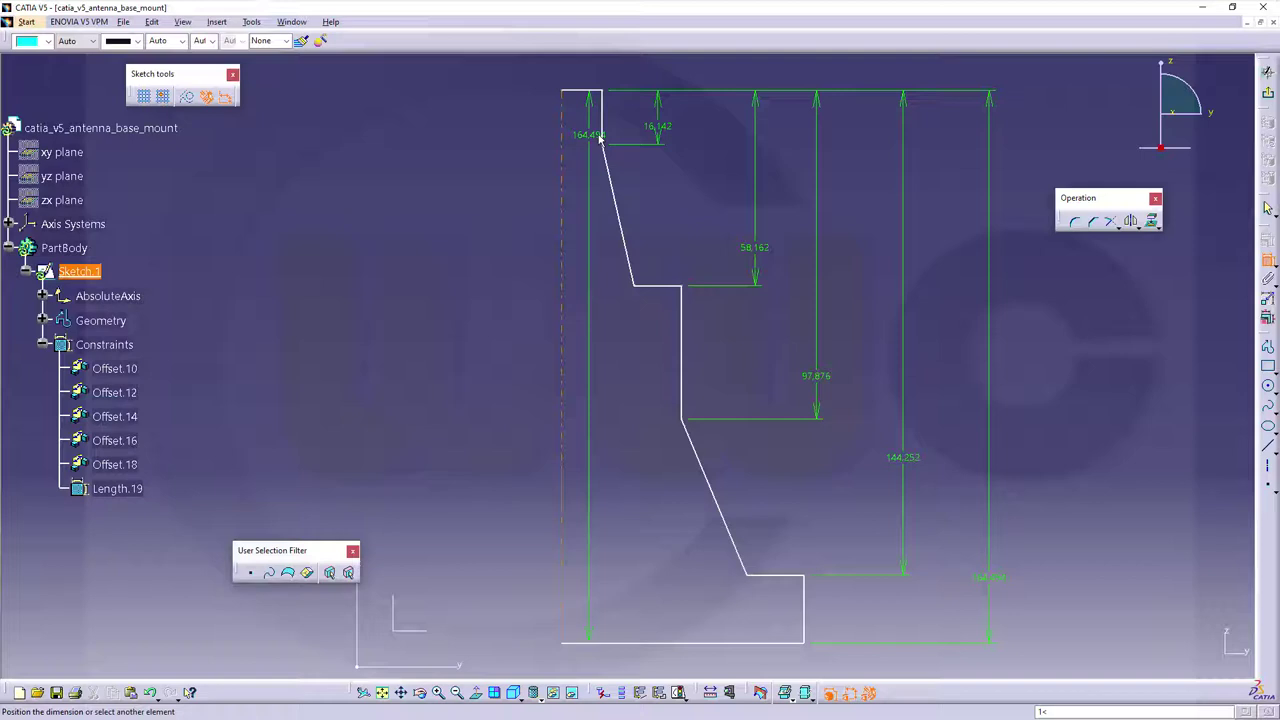
left_click(606, 128)
- Turn the top dimensions into diameters D 24.114 and D 43.102
right_click(576, 130)
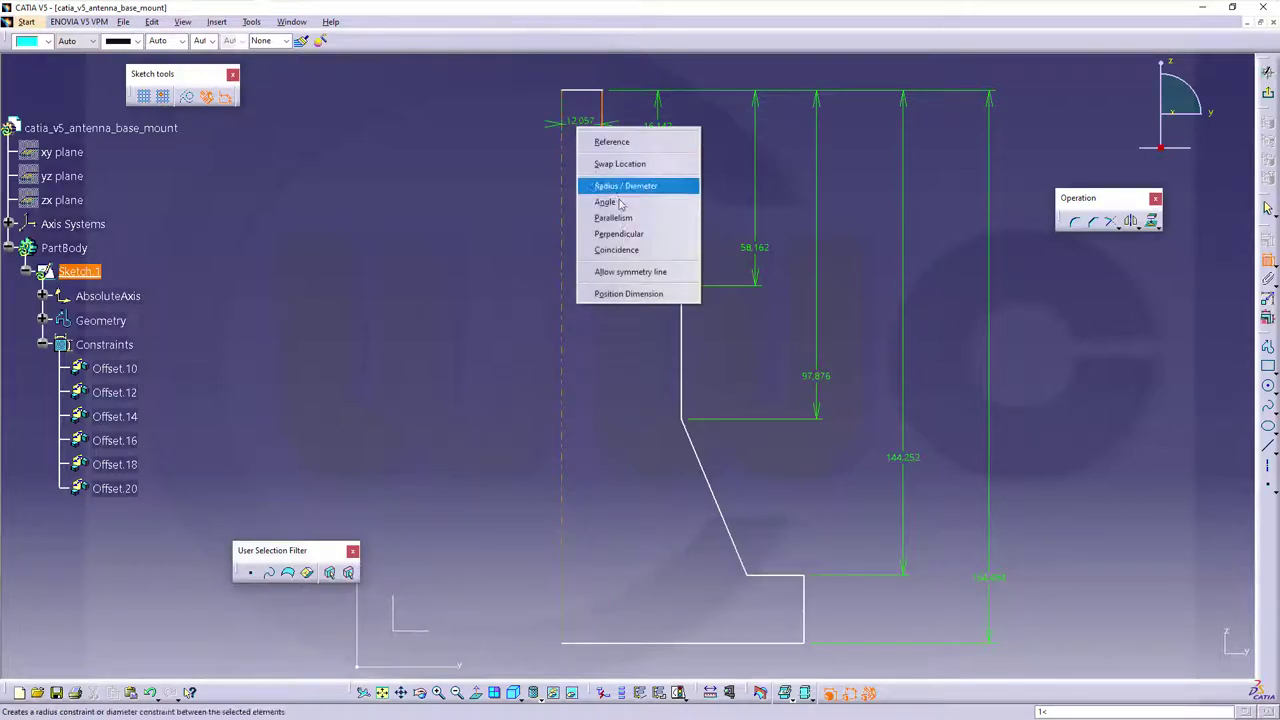
left_click(617, 186)
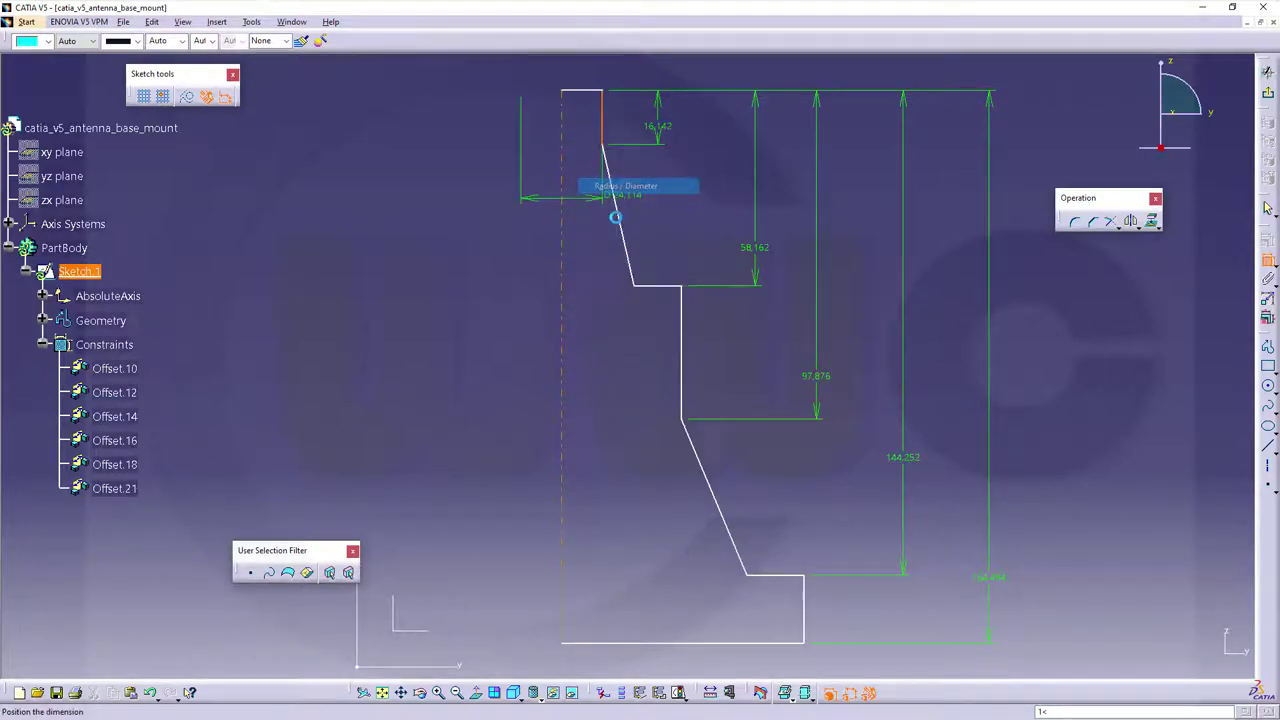
middle_click_drag(597, 133, 622, 230)
left_click(609, 188)
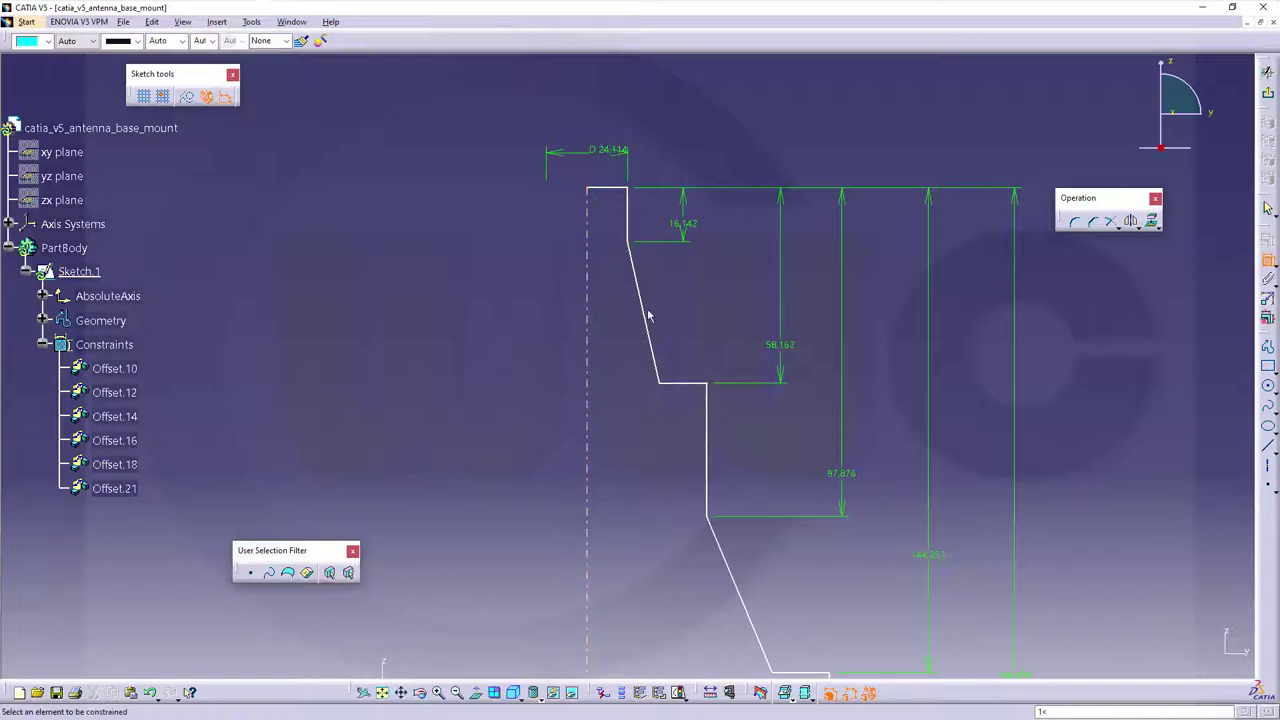
left_click(589, 396)
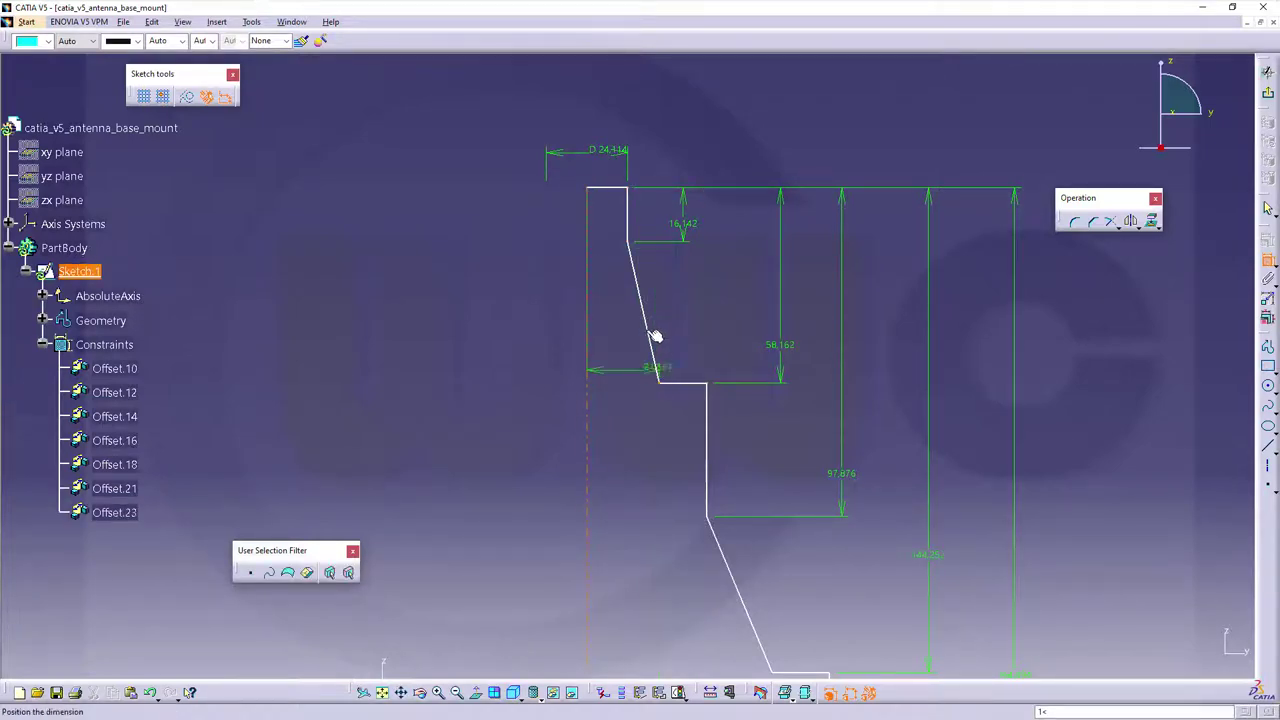
right_click(612, 111)
left_click(660, 171)
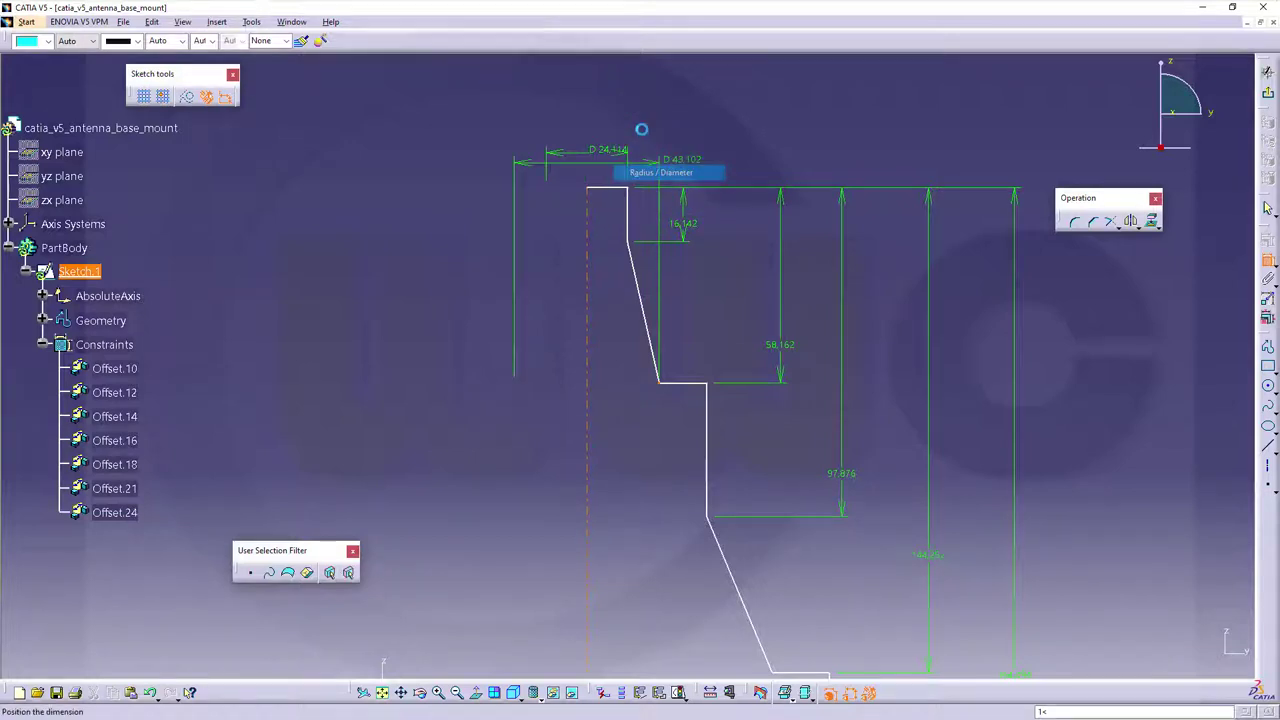
left_click(641, 129)
- Add the D 71.336 and D 110.336 diameter dimensions below the profile
mouse_move(634, 521)
middle_mouse_down()
mouse_move(721, 391)
mouse_move(721, 311)
middle_mouse_up()
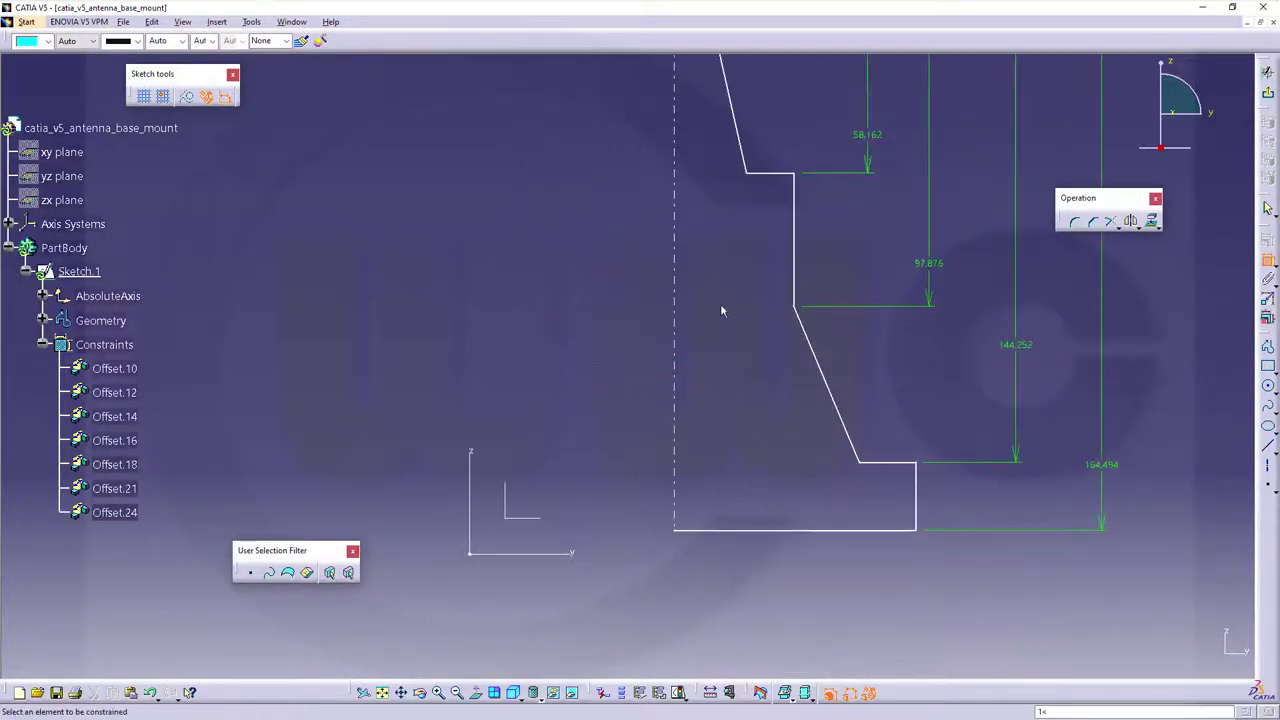
left_click(678, 313)
left_click(792, 262)
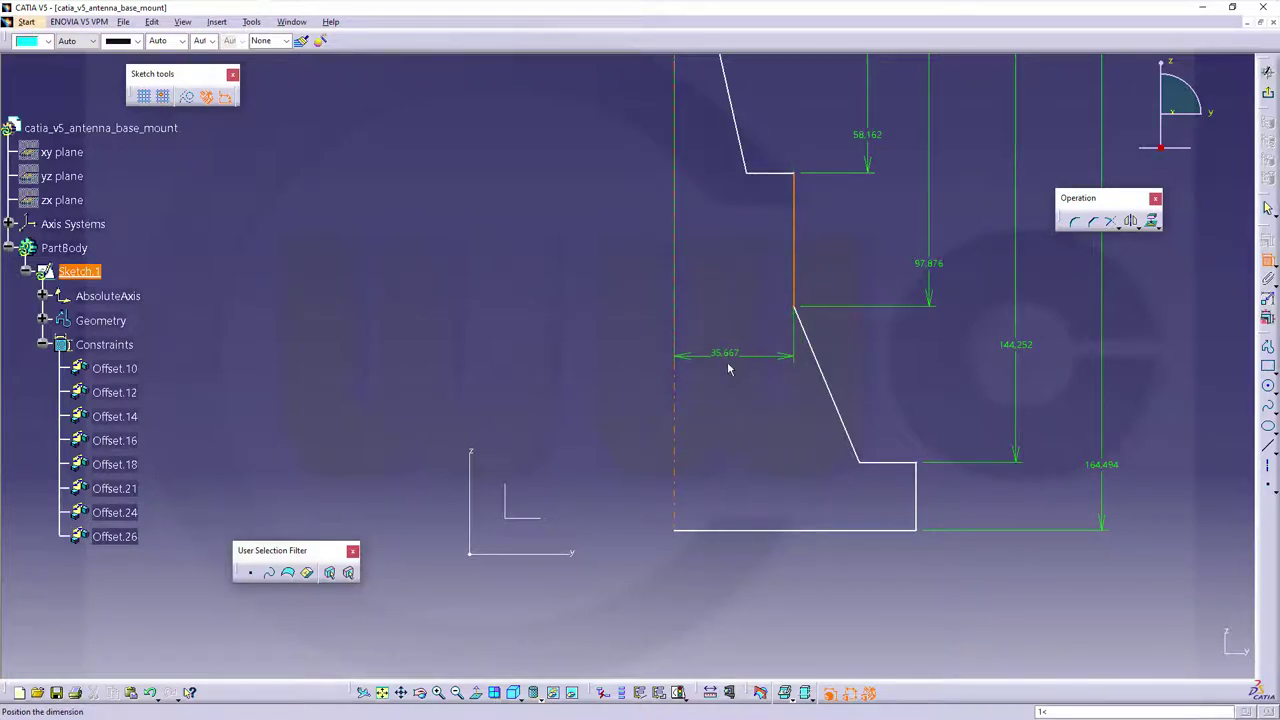
right_click(754, 575)
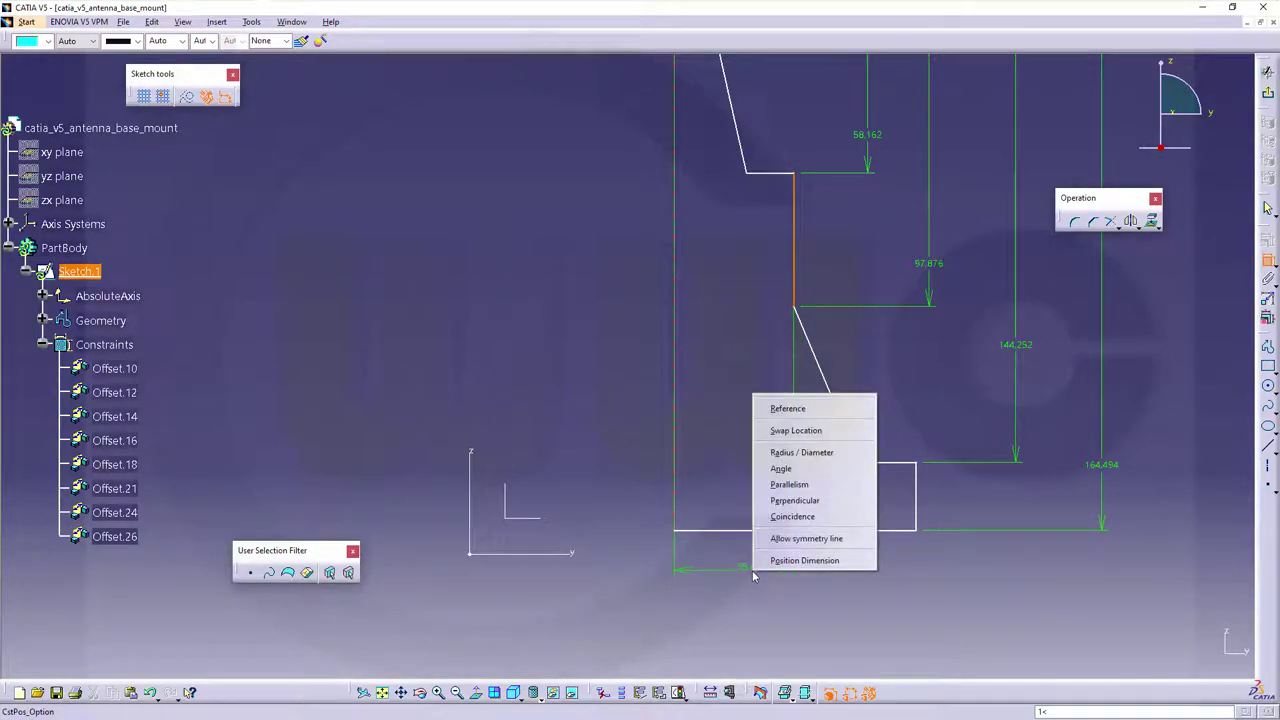
left_click(754, 575)
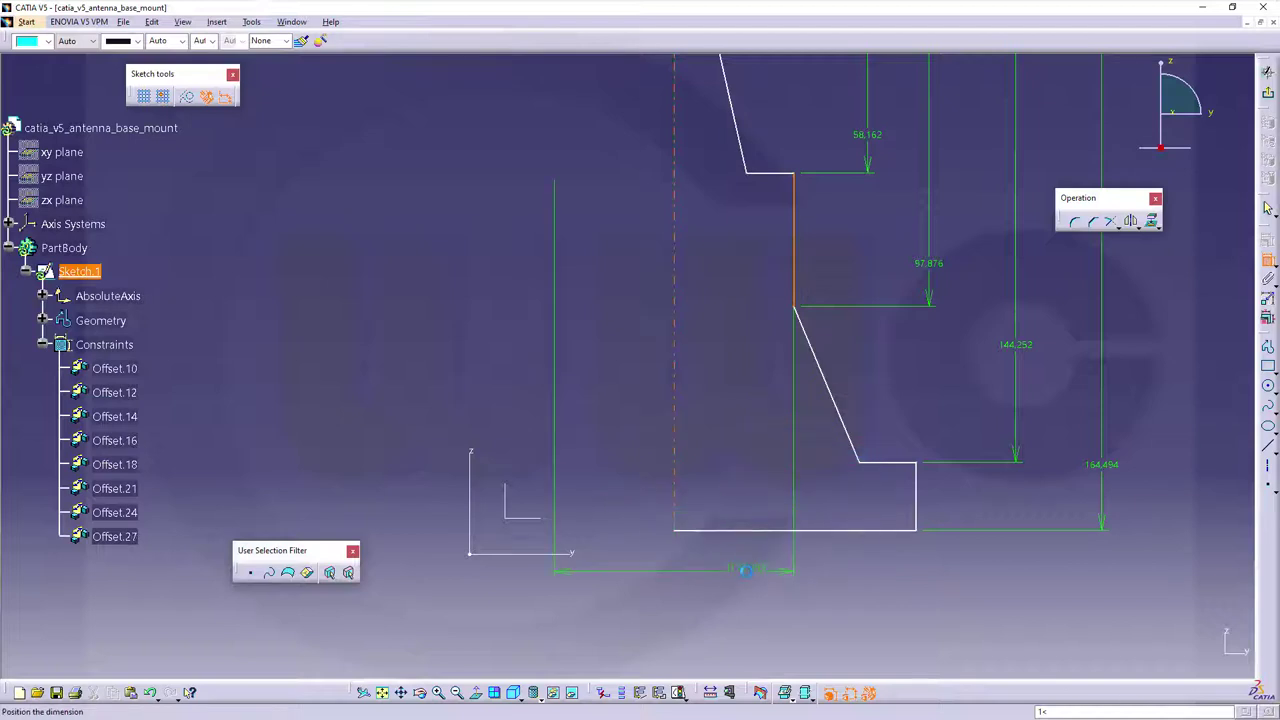
left_click(679, 424)
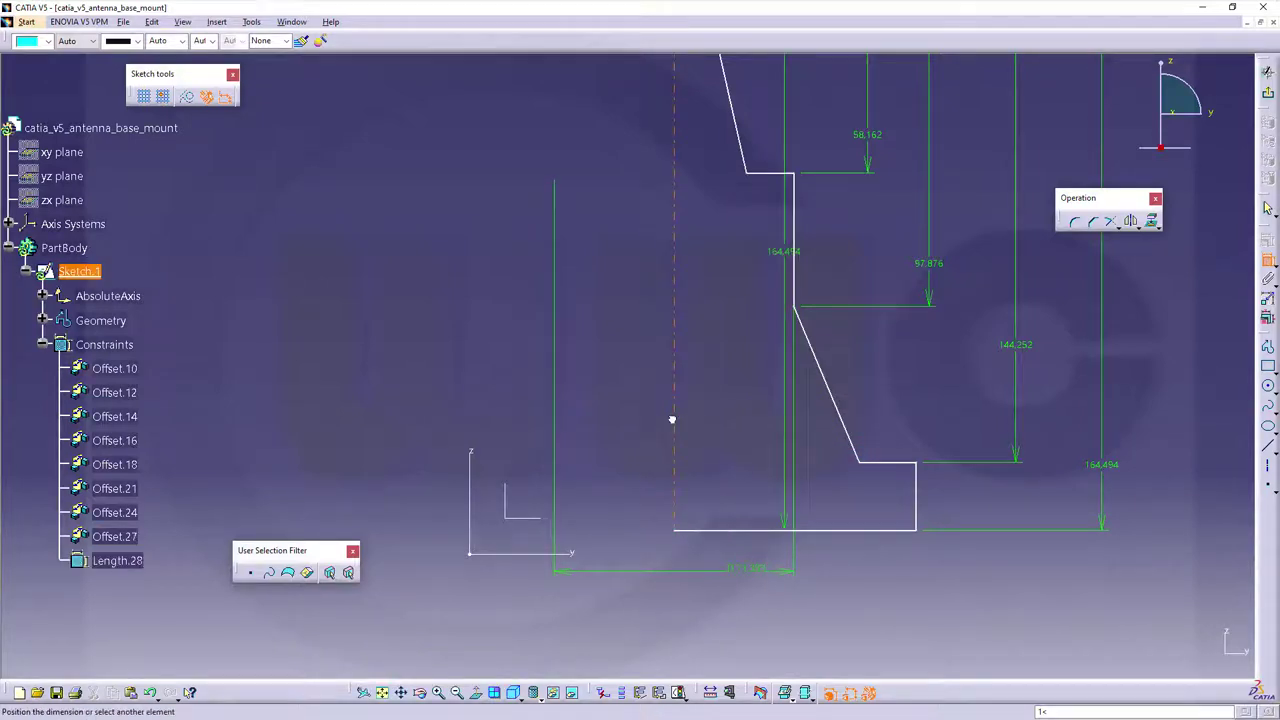
left_click(863, 463)
right_click(772, 599)
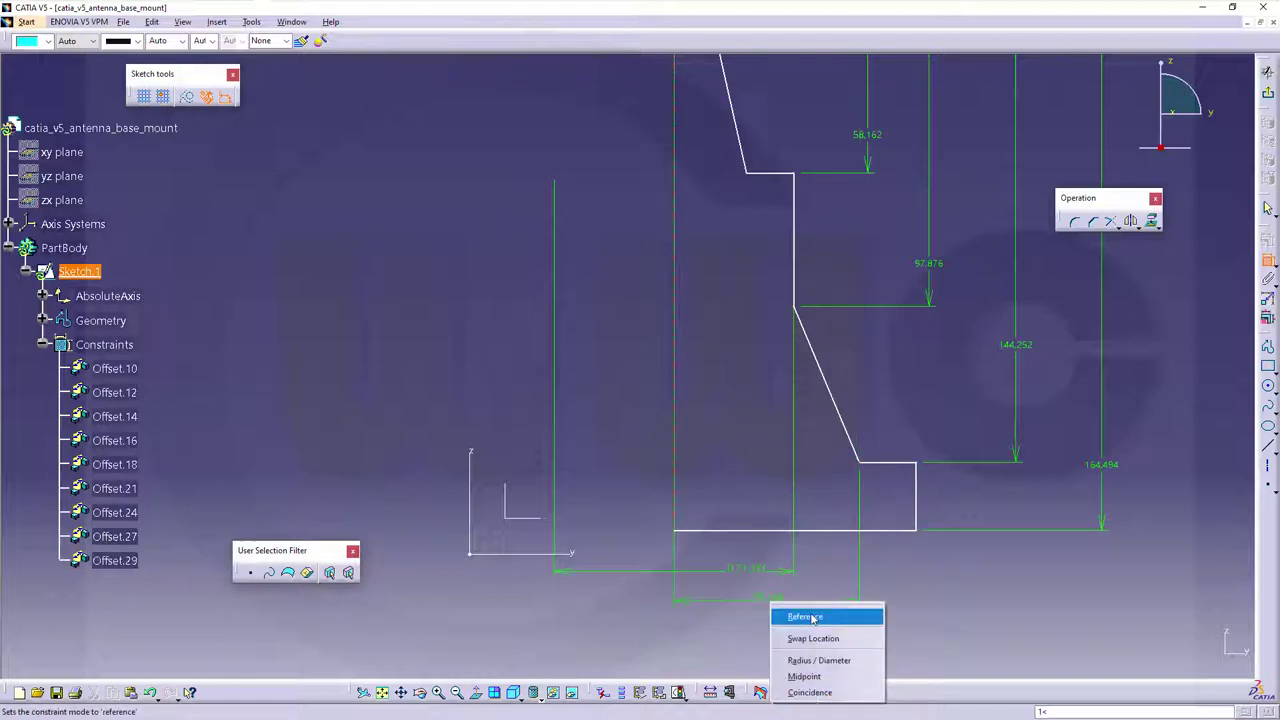
left_click(826, 654)
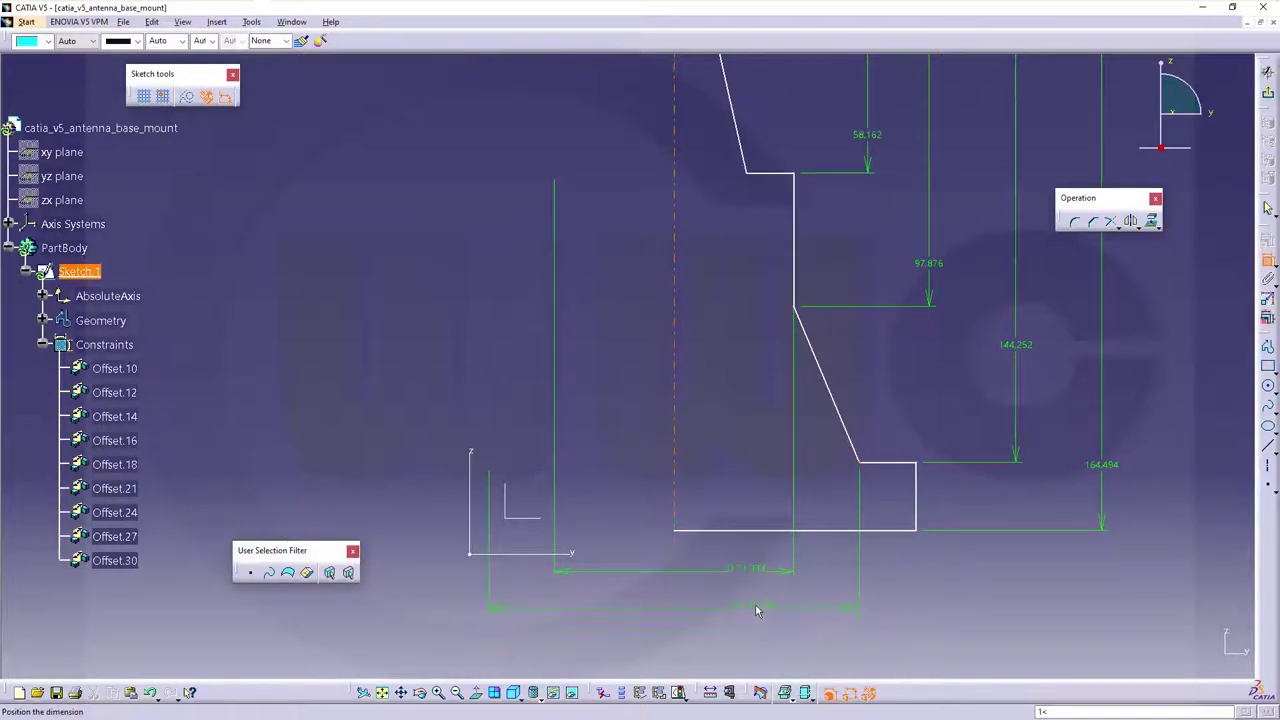
left_click(757, 605)
- Add the outermost D 144.336 diameter dimension below the others
left_click(676, 494)
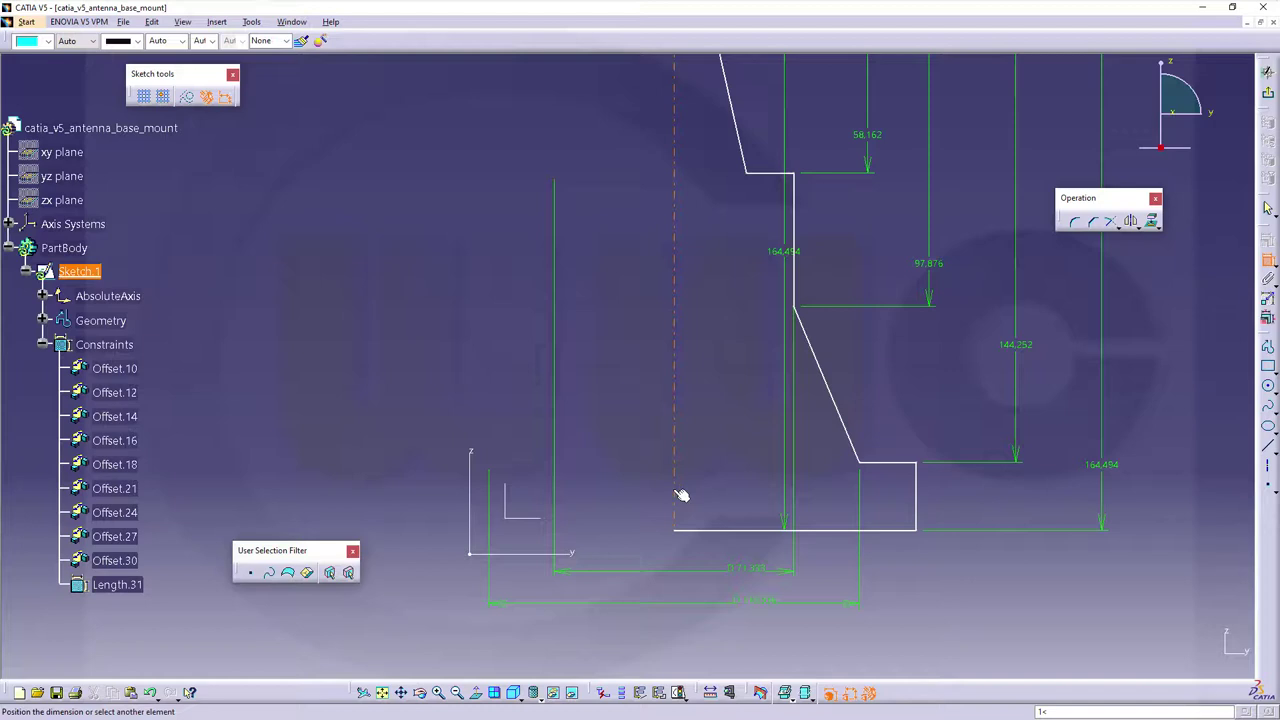
left_click(918, 505)
right_click(757, 647)
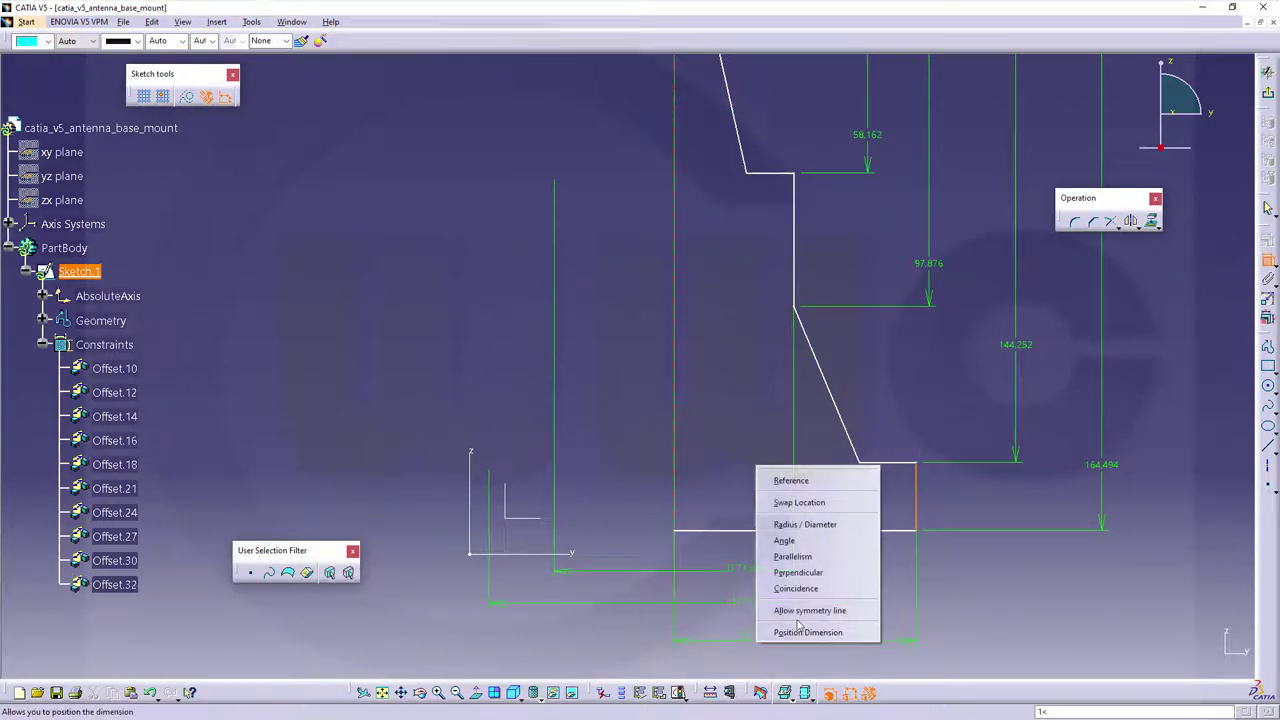
left_click(806, 525)
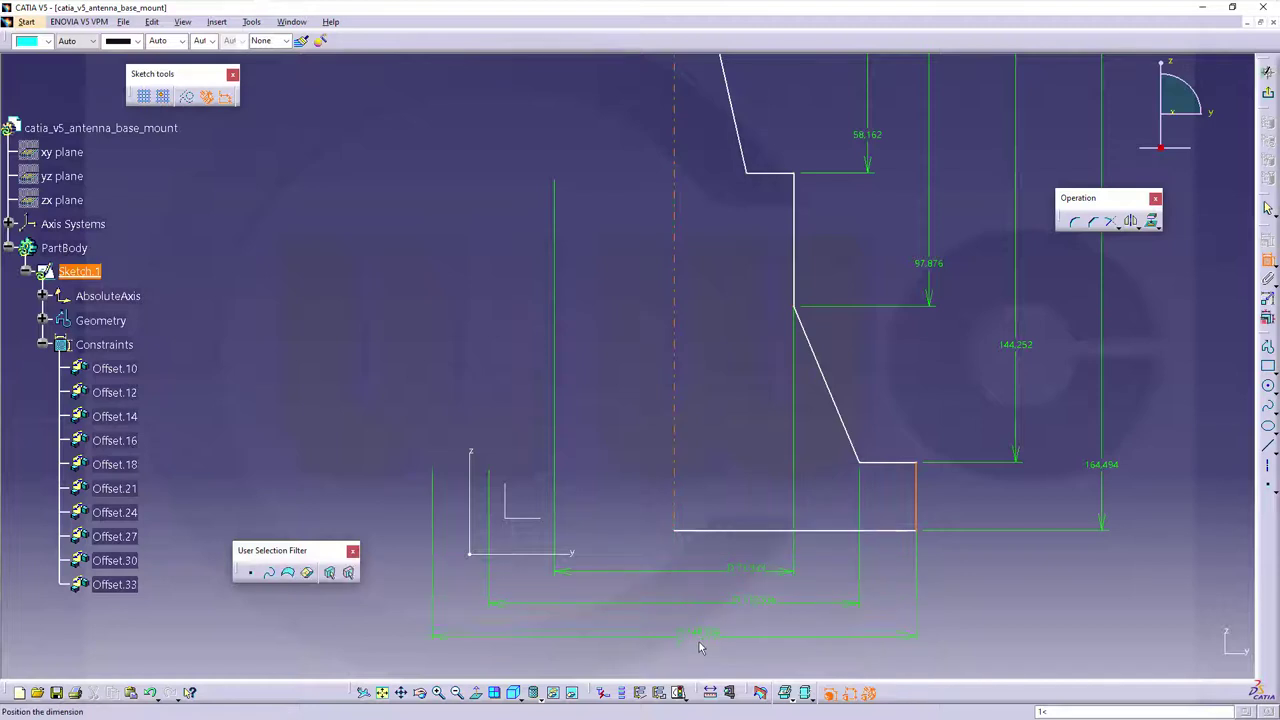
left_click(700, 645)
middle_click_drag(926, 376, 928, 429)
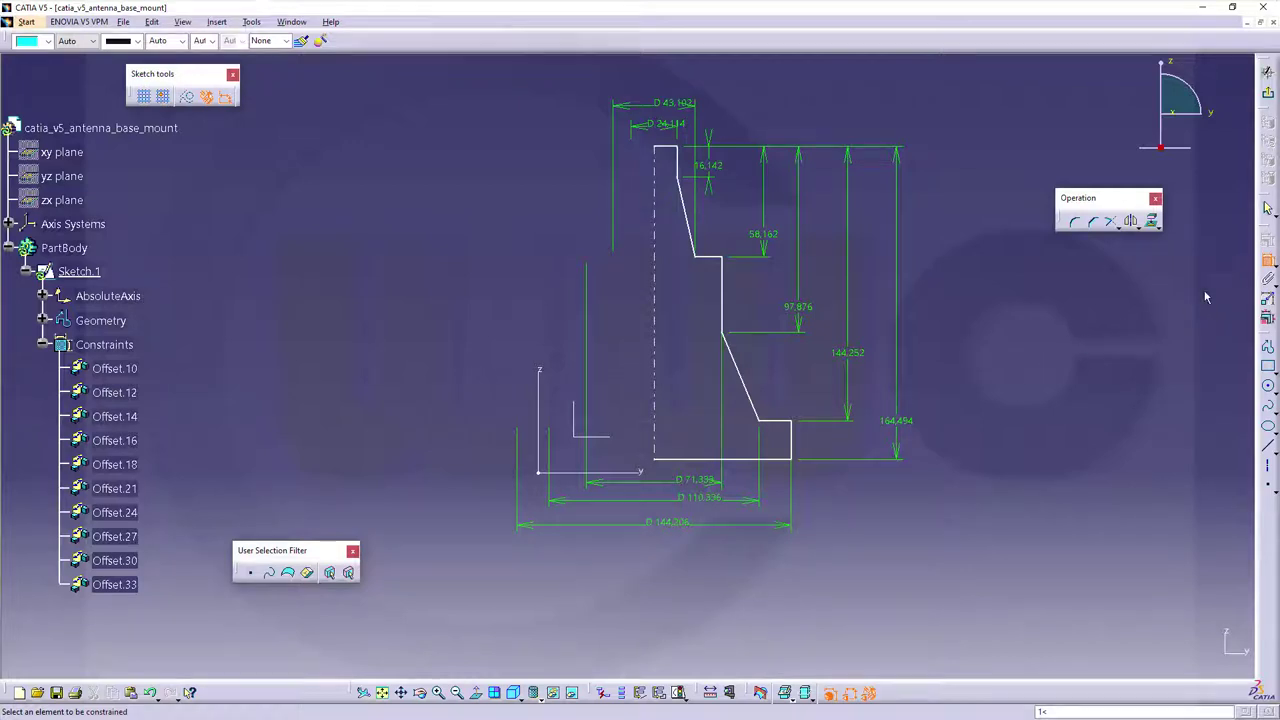
- Make the bottom line coincident with the H axis and the dashed inner edge with the V axis
left_click(690, 458)
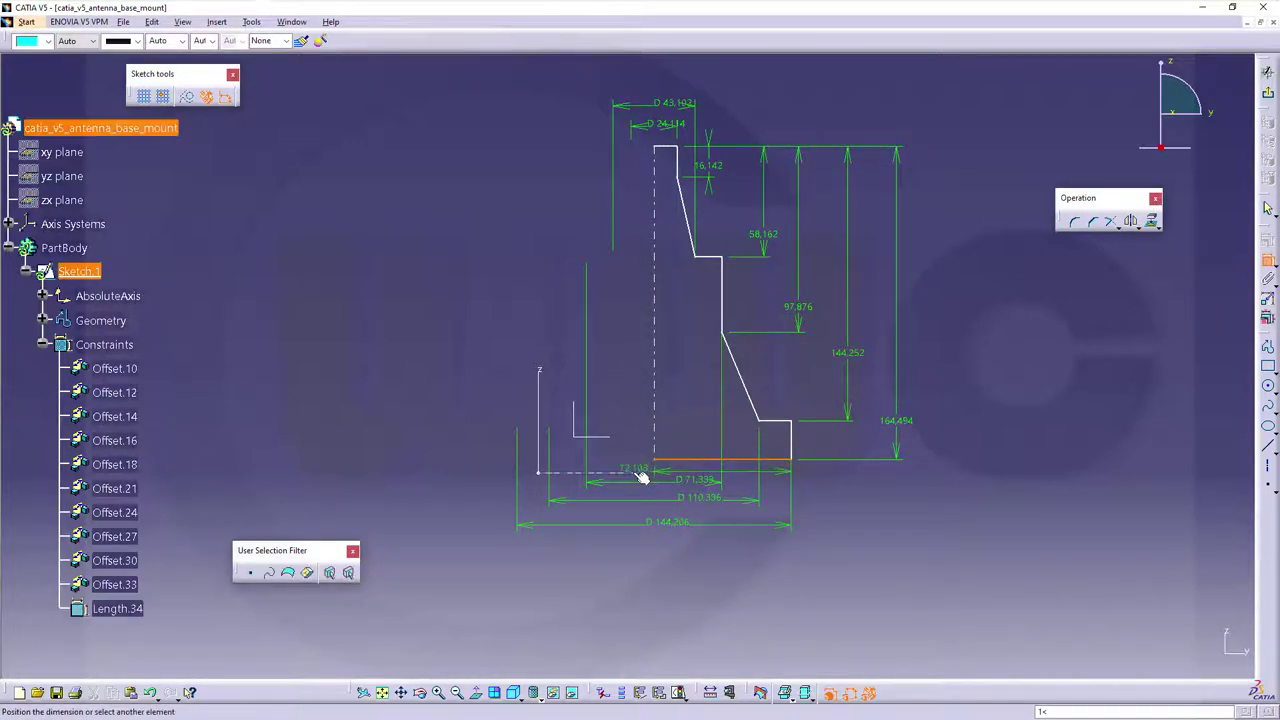
left_click(642, 473)
right_click(636, 385)
left_click(723, 491)
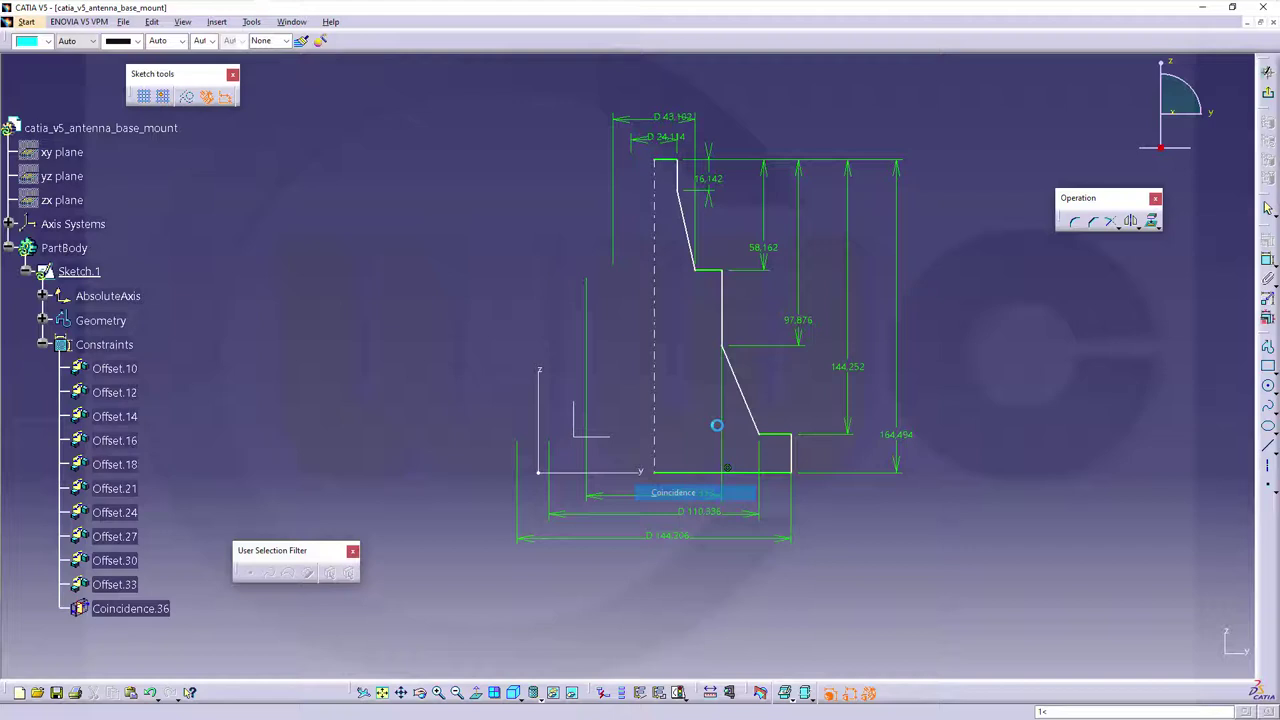
left_click(657, 325)
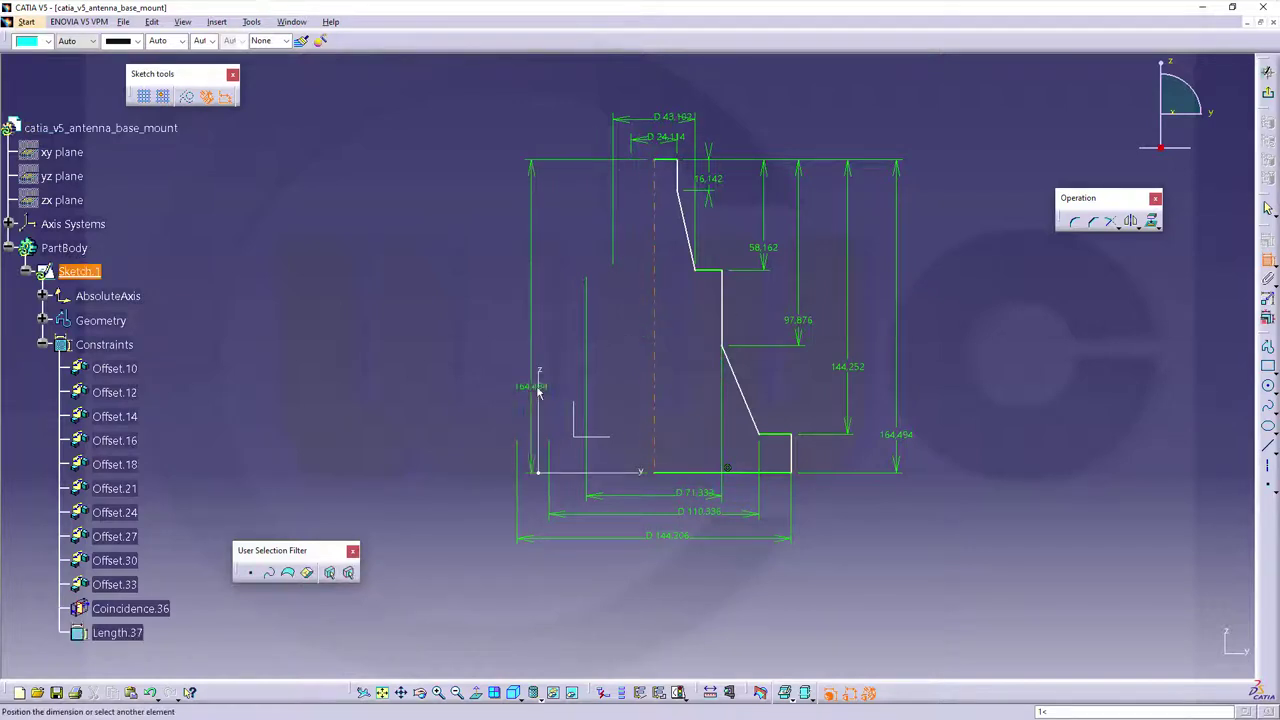
left_click(540, 388)
right_click(540, 297)
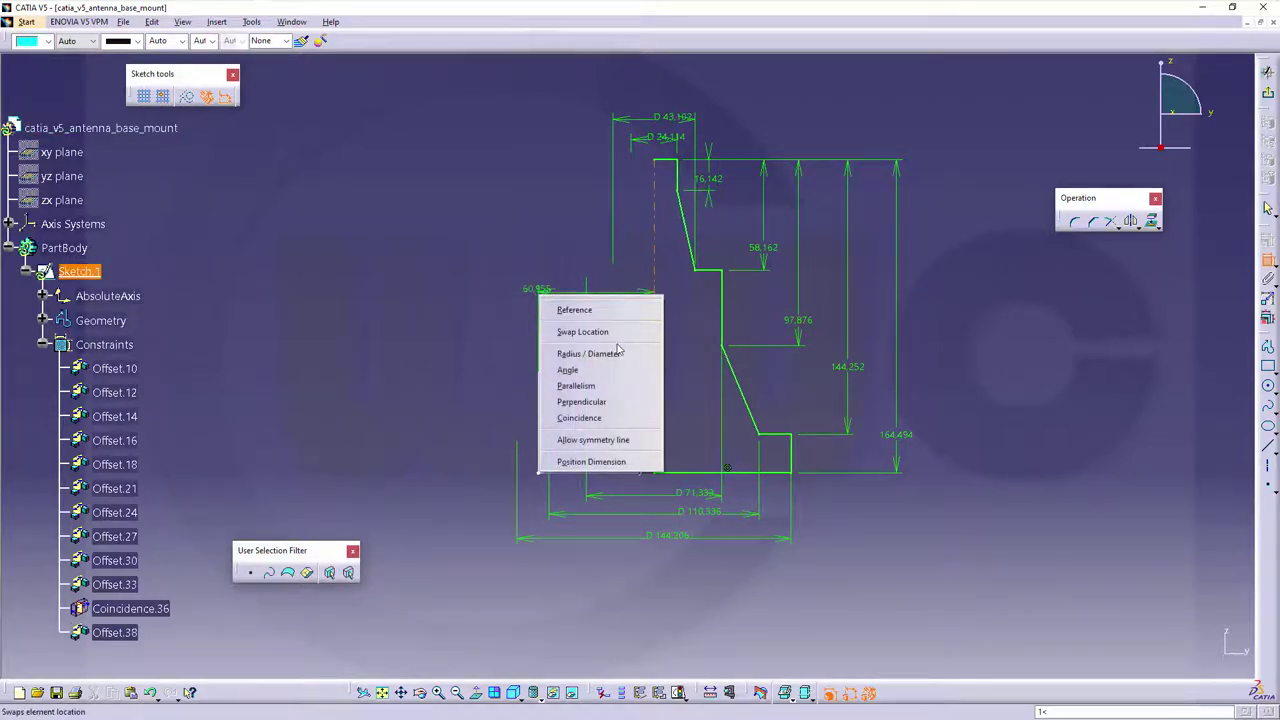
left_click(598, 418)
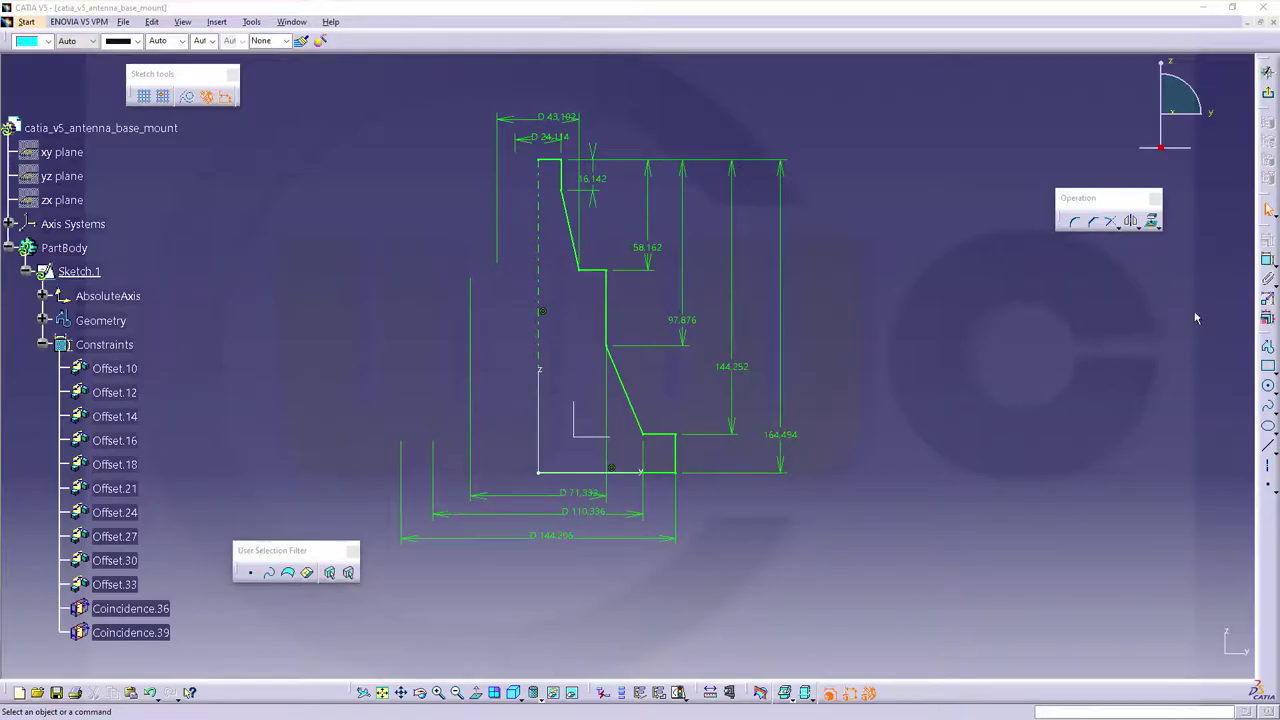
- In Edit Multi-Constraint, enter 40, 20, 14, 12 and 7 mm for the diameter rows
left_click(1267, 320)
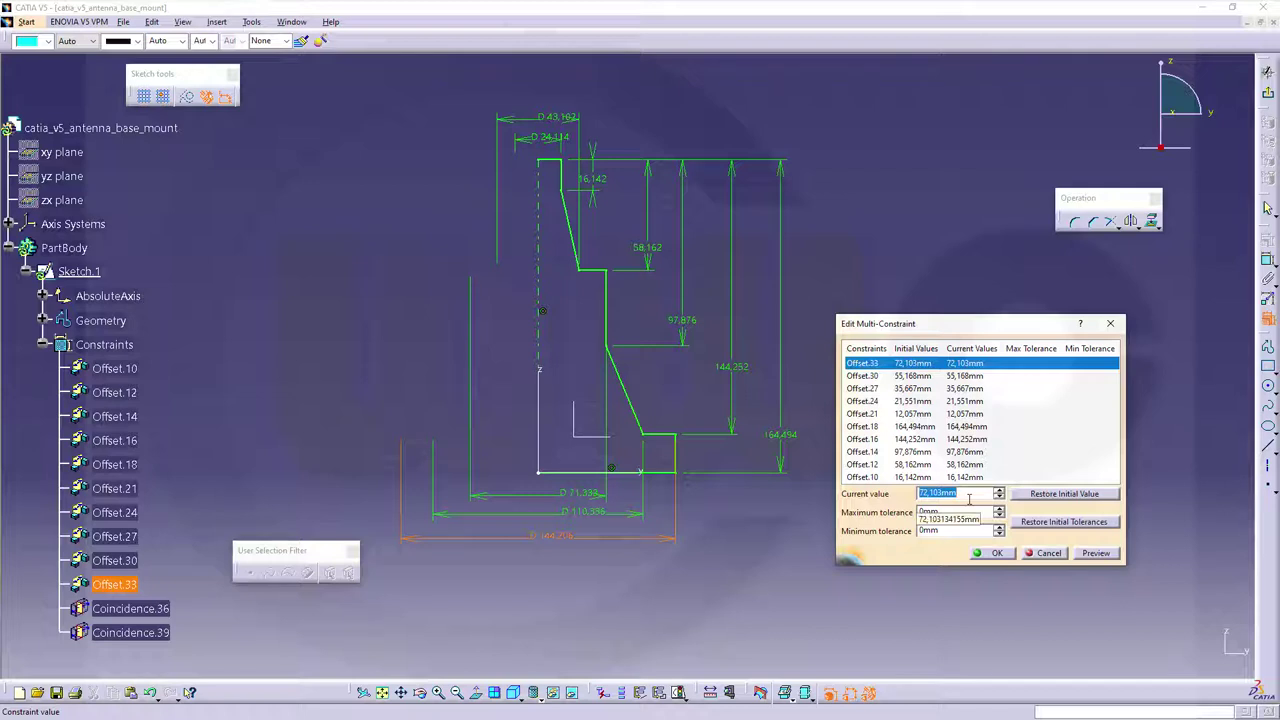
type("4")
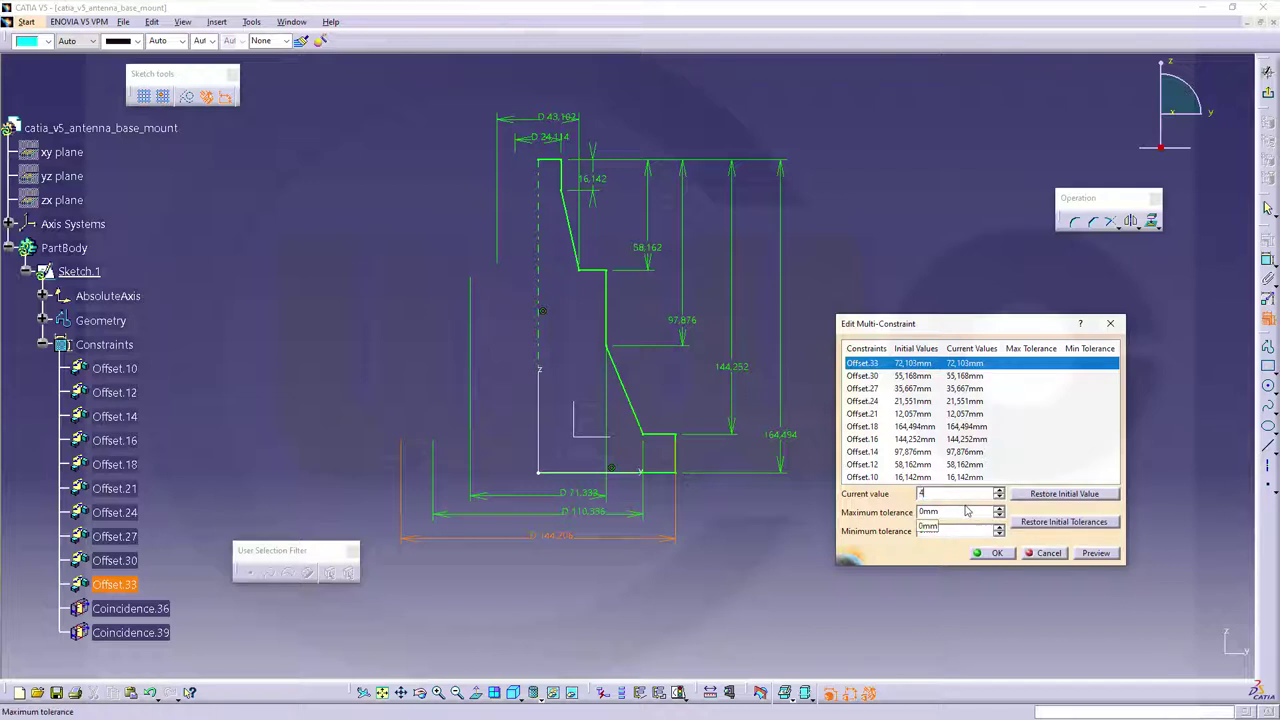
type("0")
left_click(903, 376)
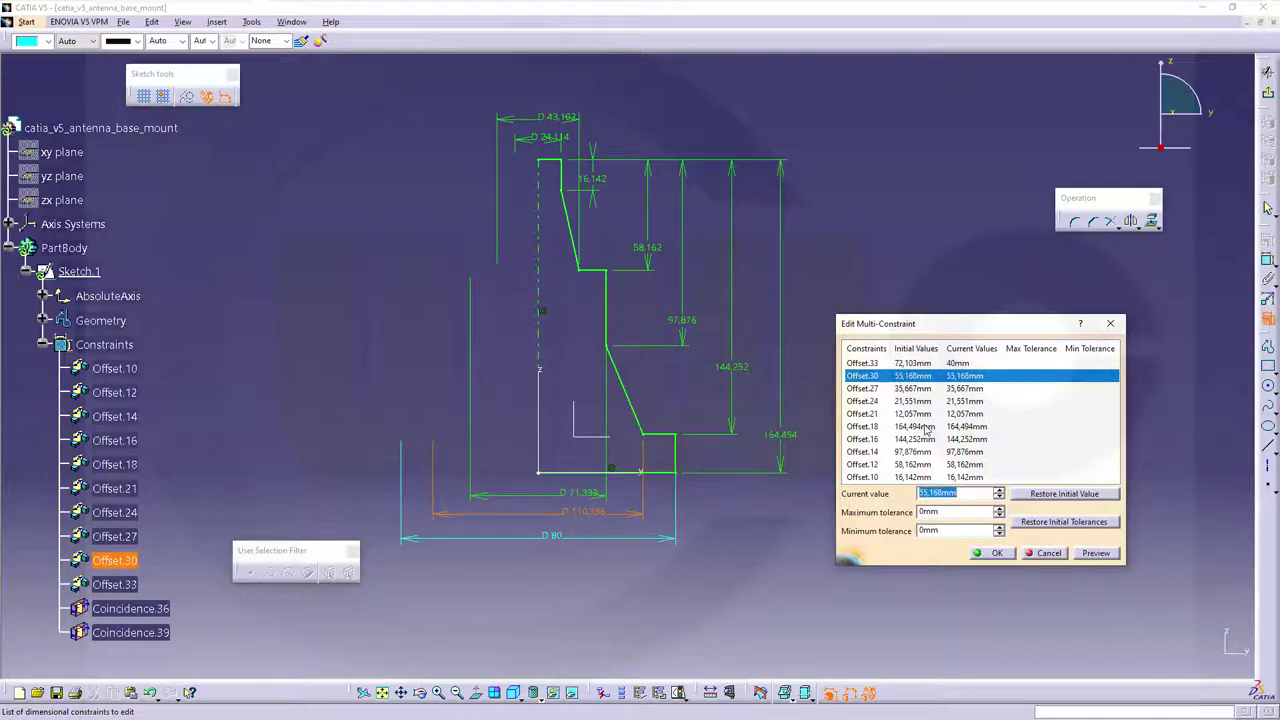
type("20")
left_click(874, 389)
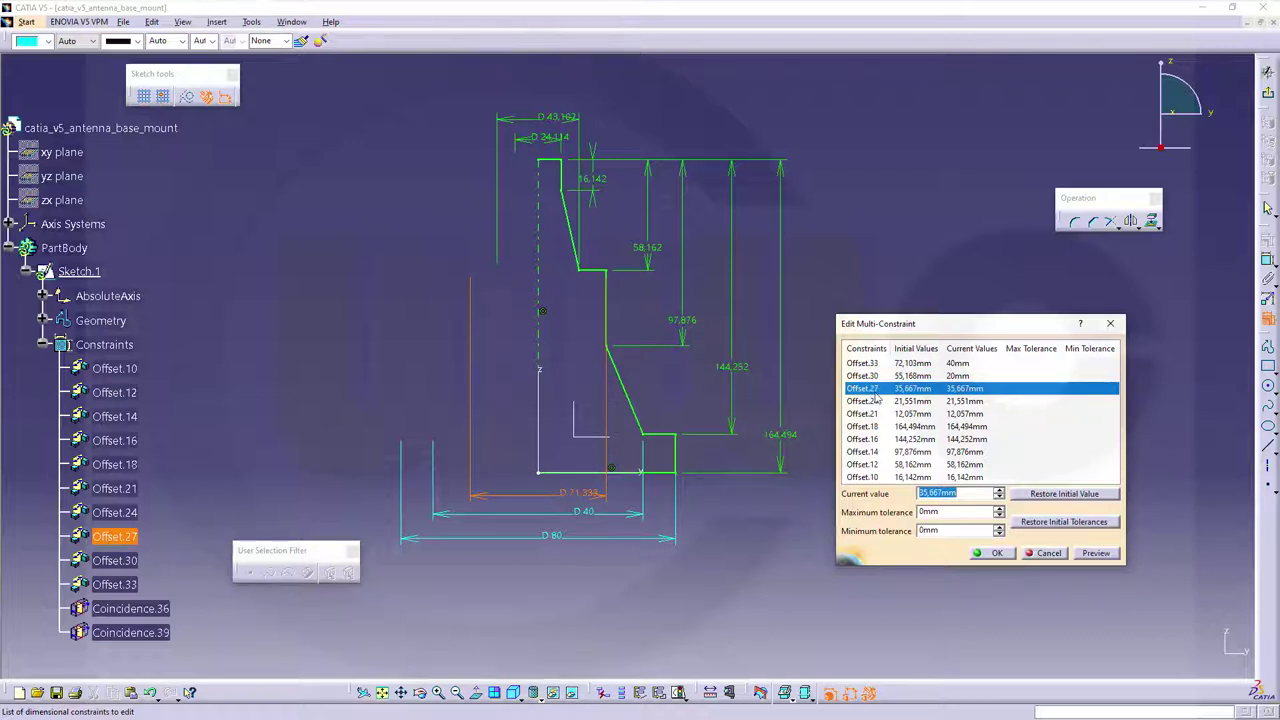
type("14")
left_click(862, 401)
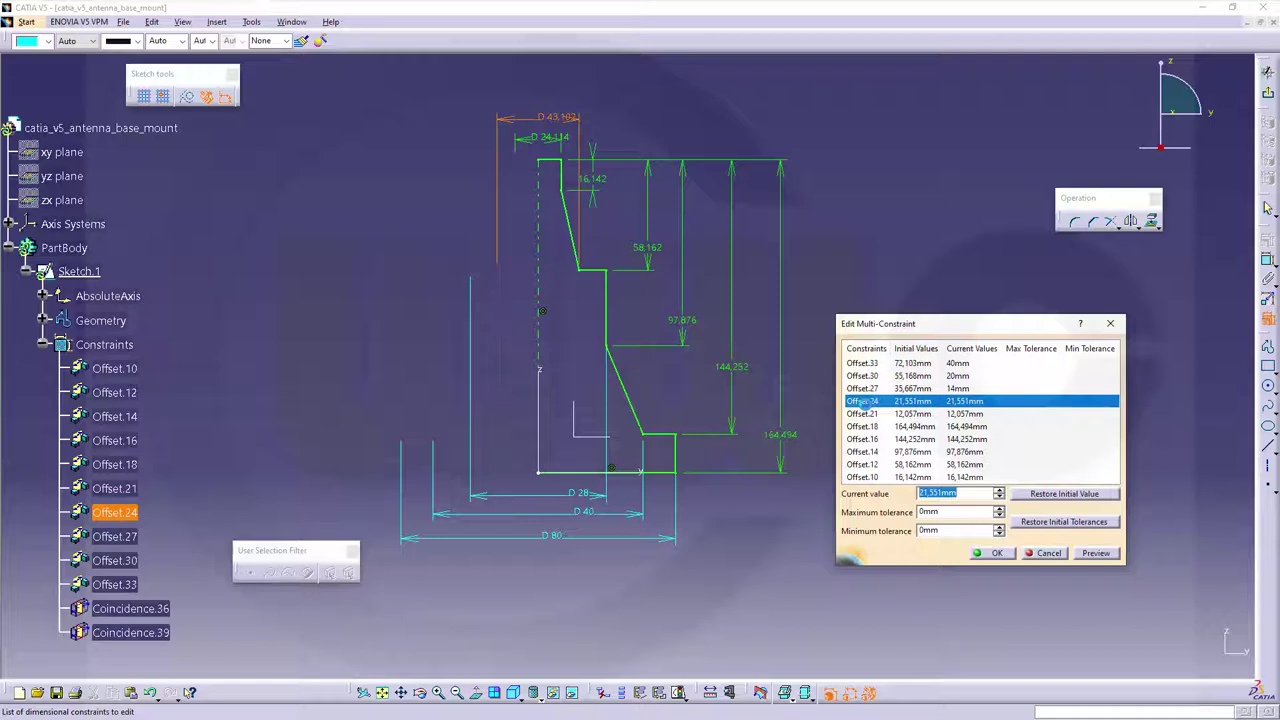
type("12")
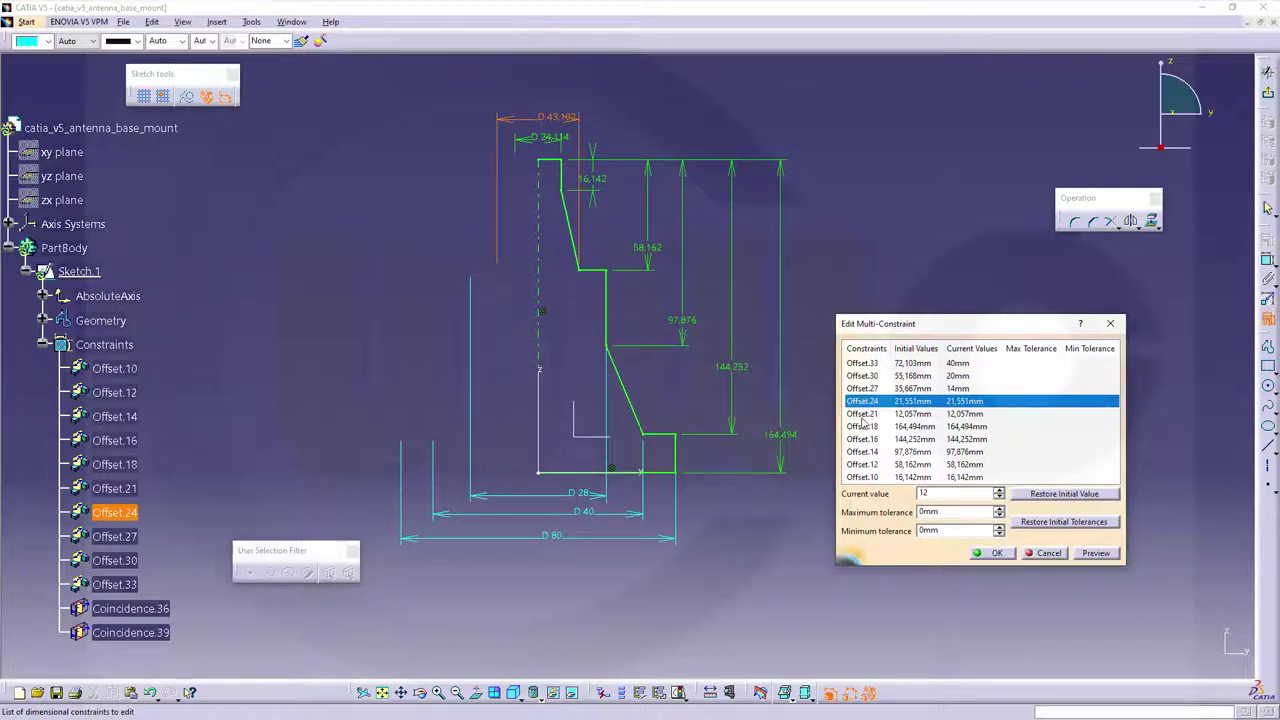
left_click(862, 414)
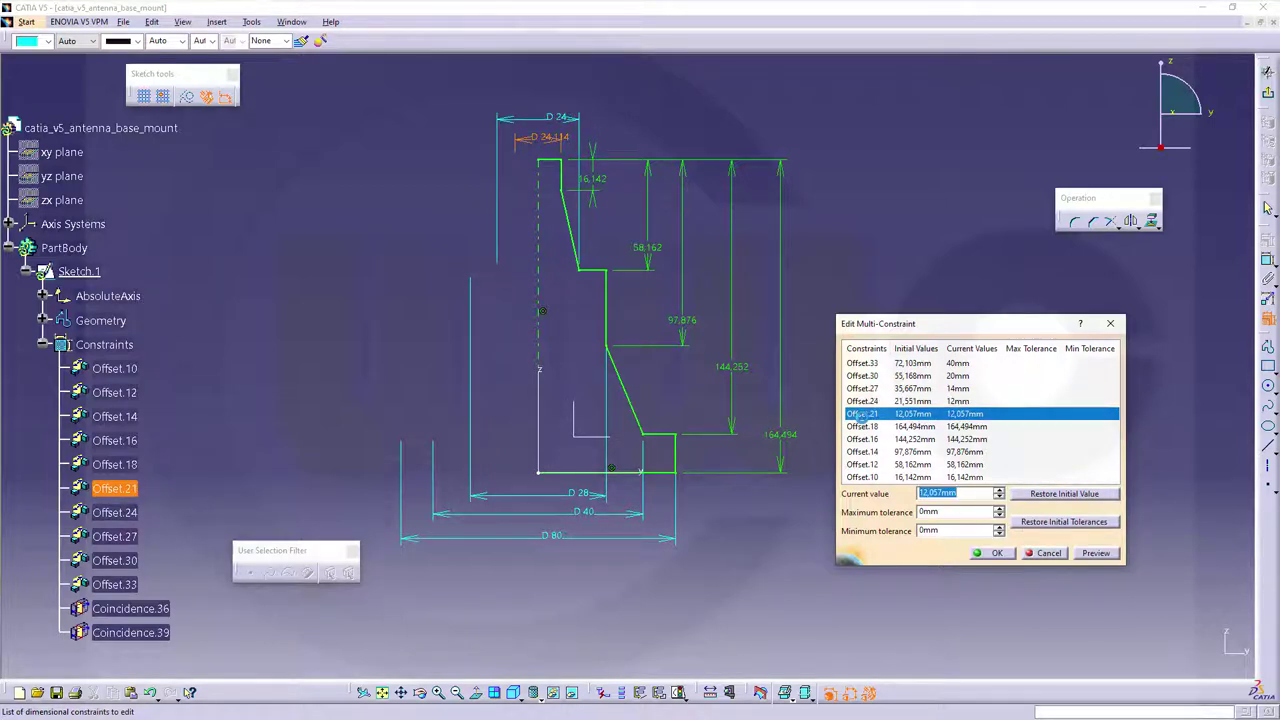
type("7")
left_click(883, 426)
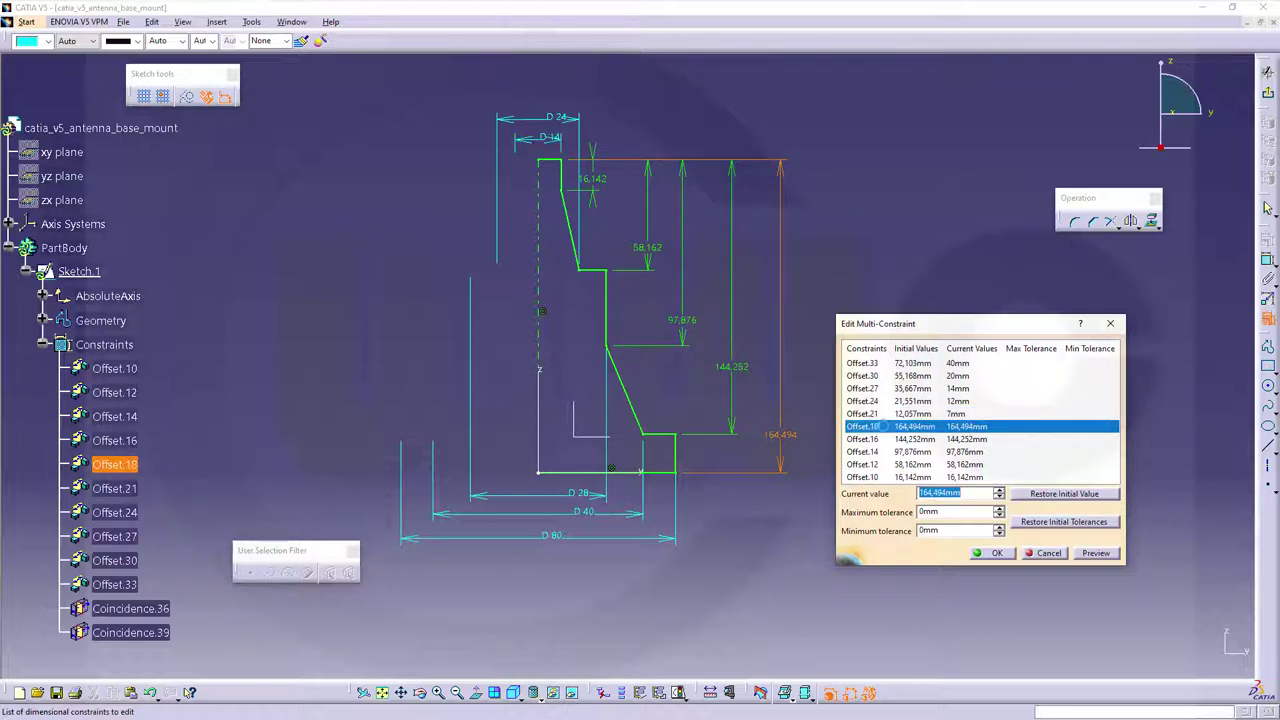
- Set the vertical dimensions to 107, 95, 72, 30 and 10 mm
type("107")
left_click(878, 439)
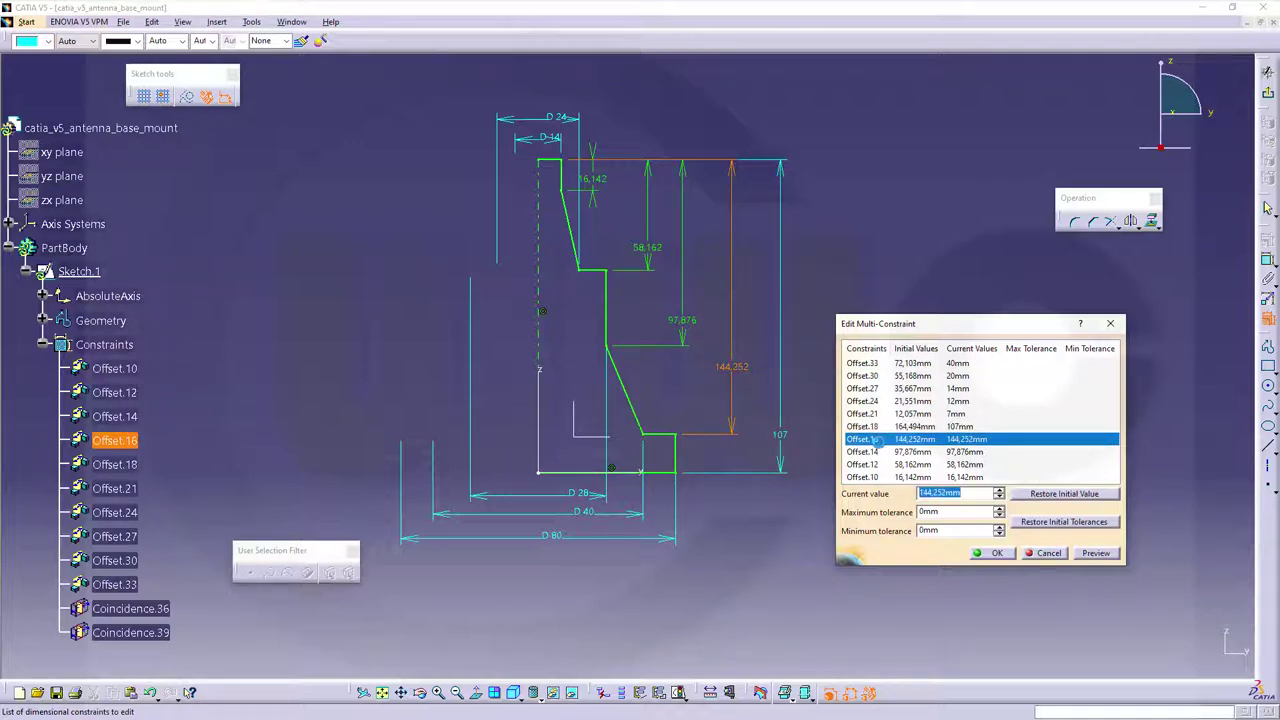
type("95")
left_click(874, 452)
type("7")
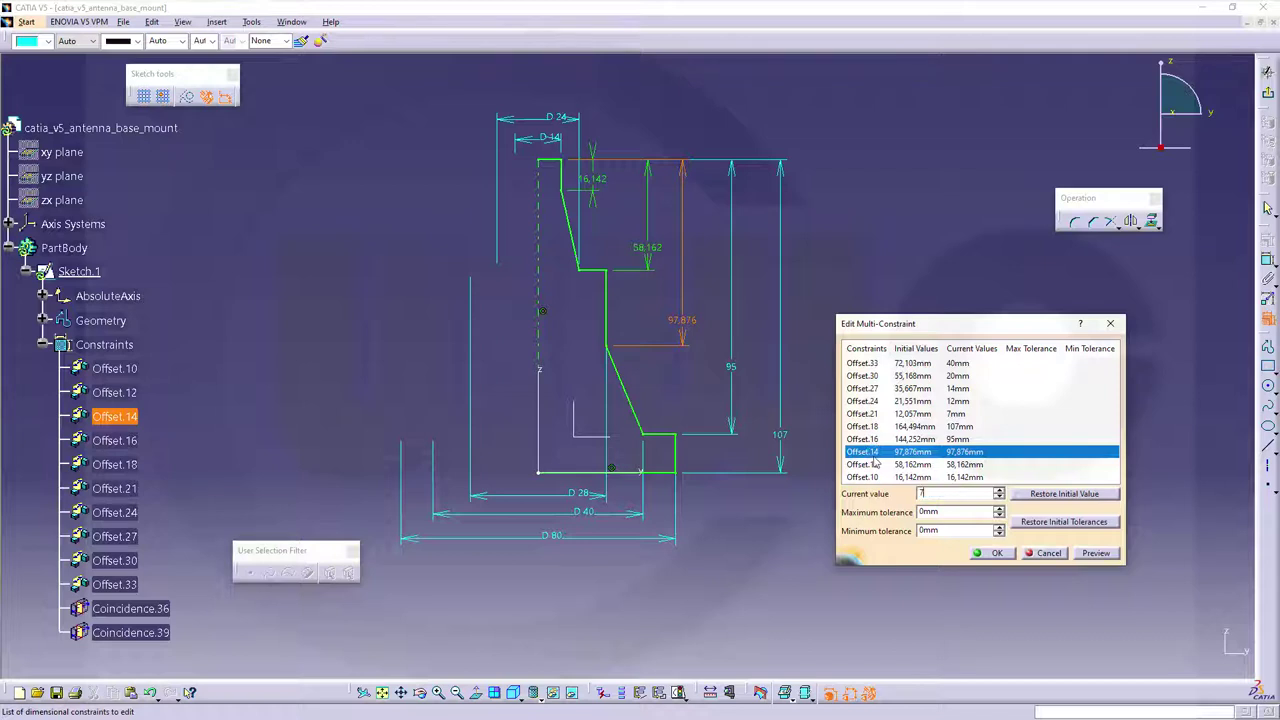
type("2")
left_click(863, 465)
type("30")
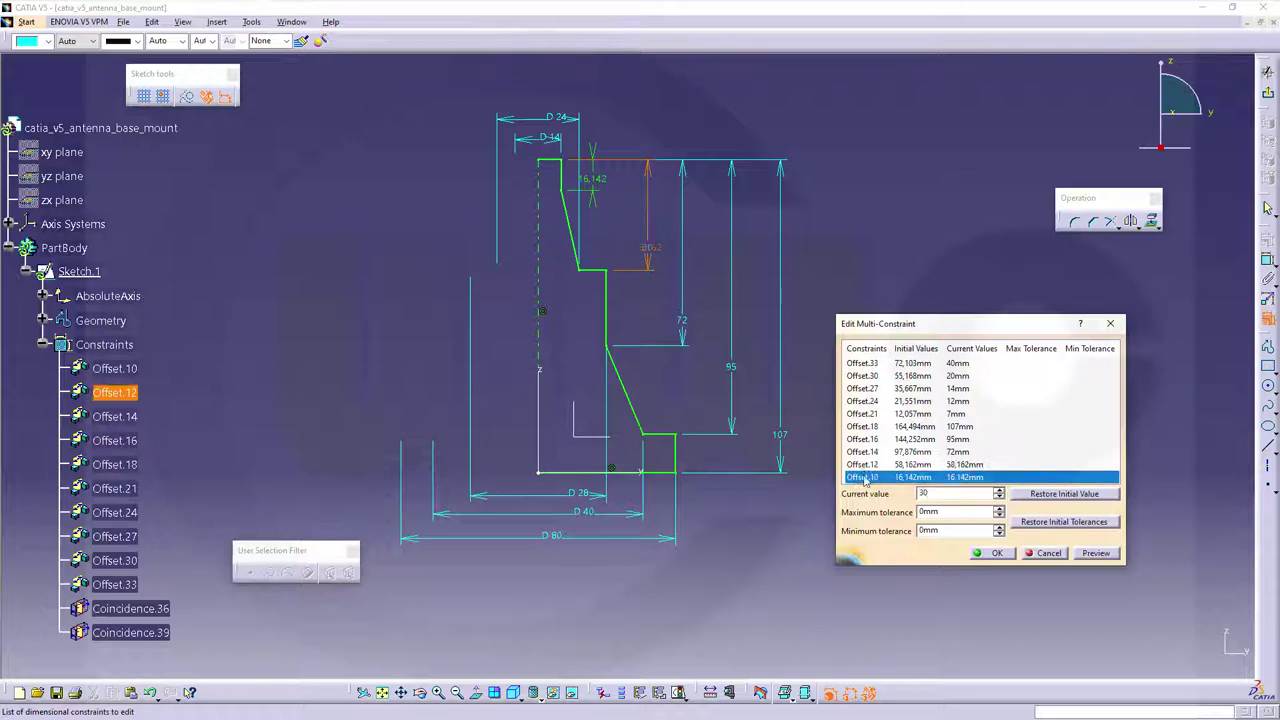
left_click(862, 477)
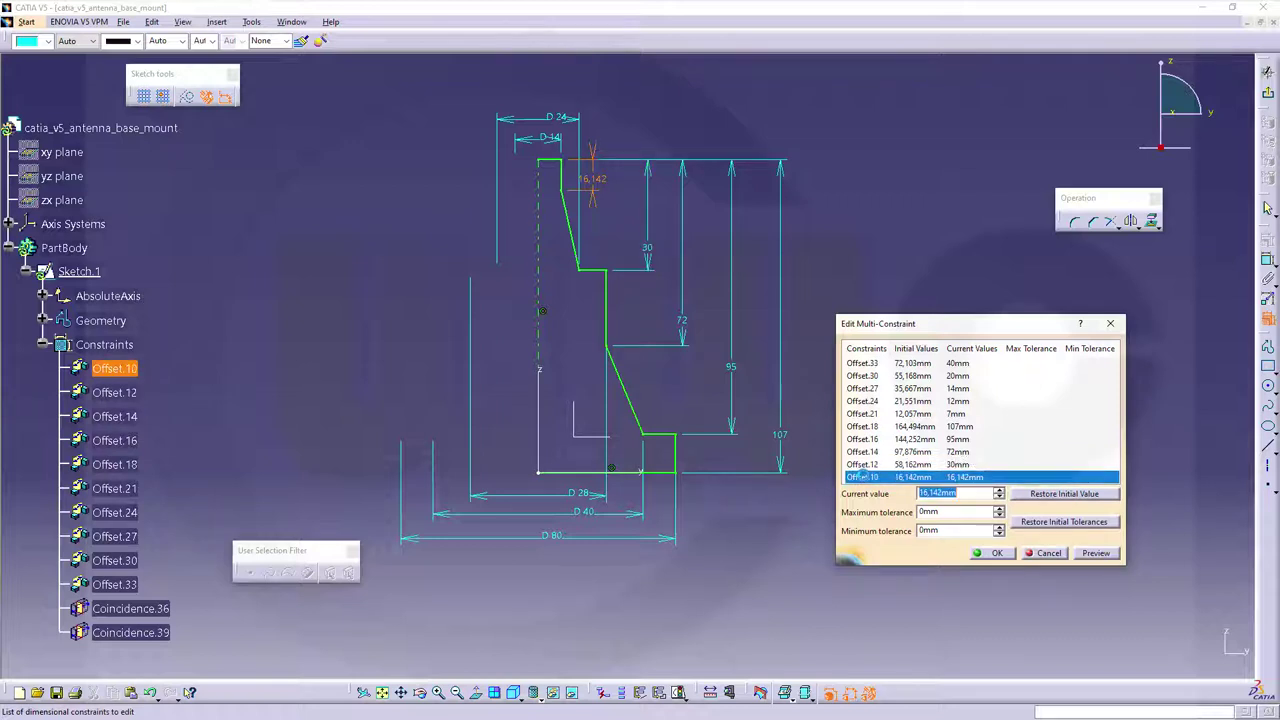
type("1")
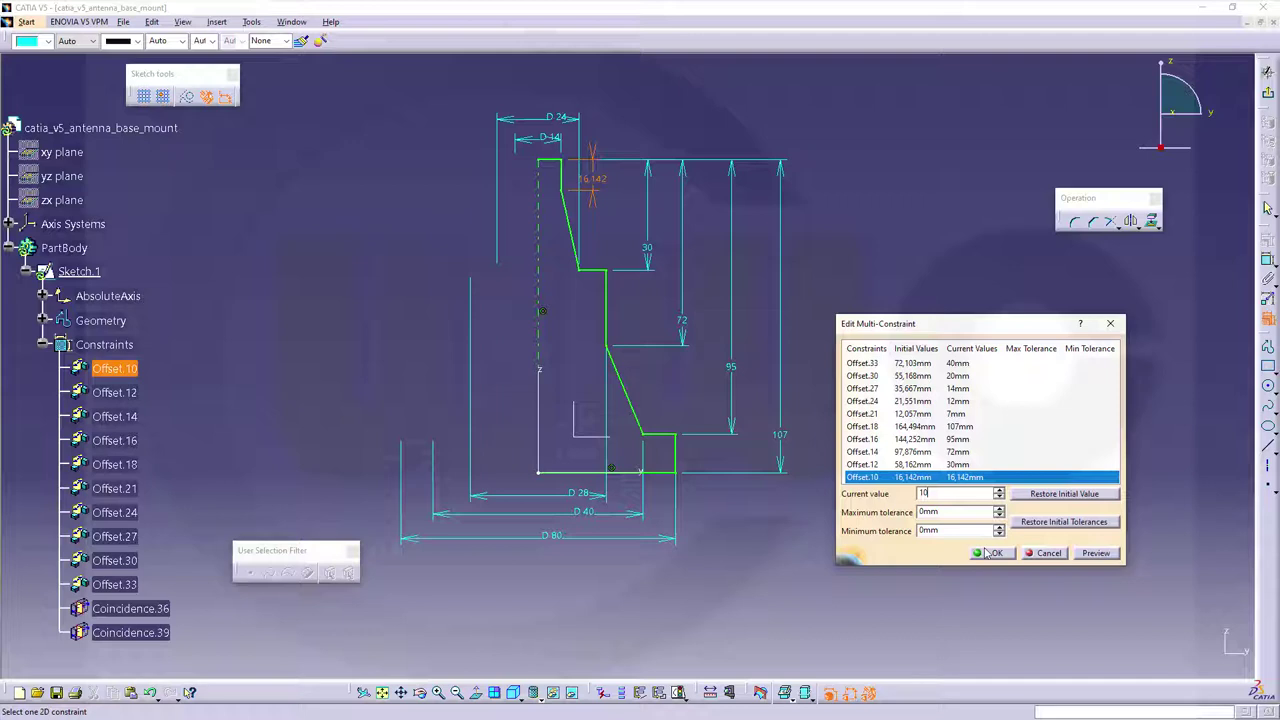
type("0")
key("Return")
- Apply the new values, move the D 28, D 40 and D 80 dimensions closer, and exit the Sketcher
left_click(996, 553)
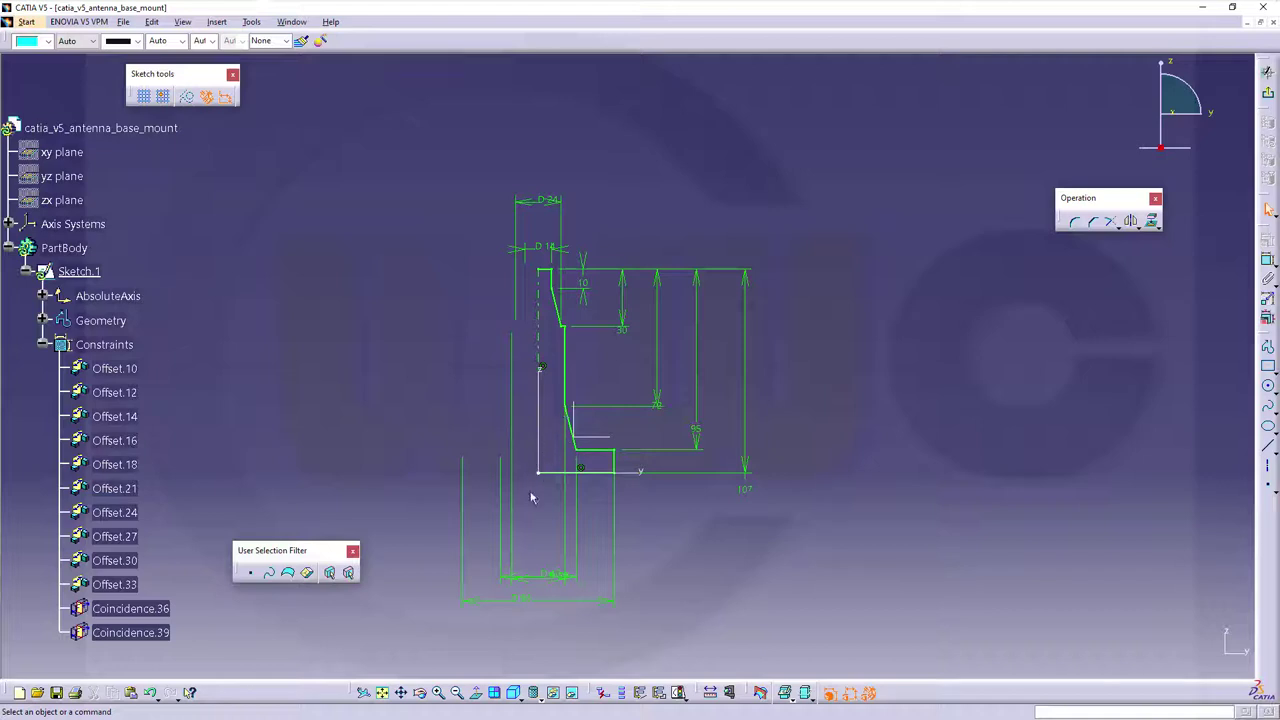
left_click(541, 563)
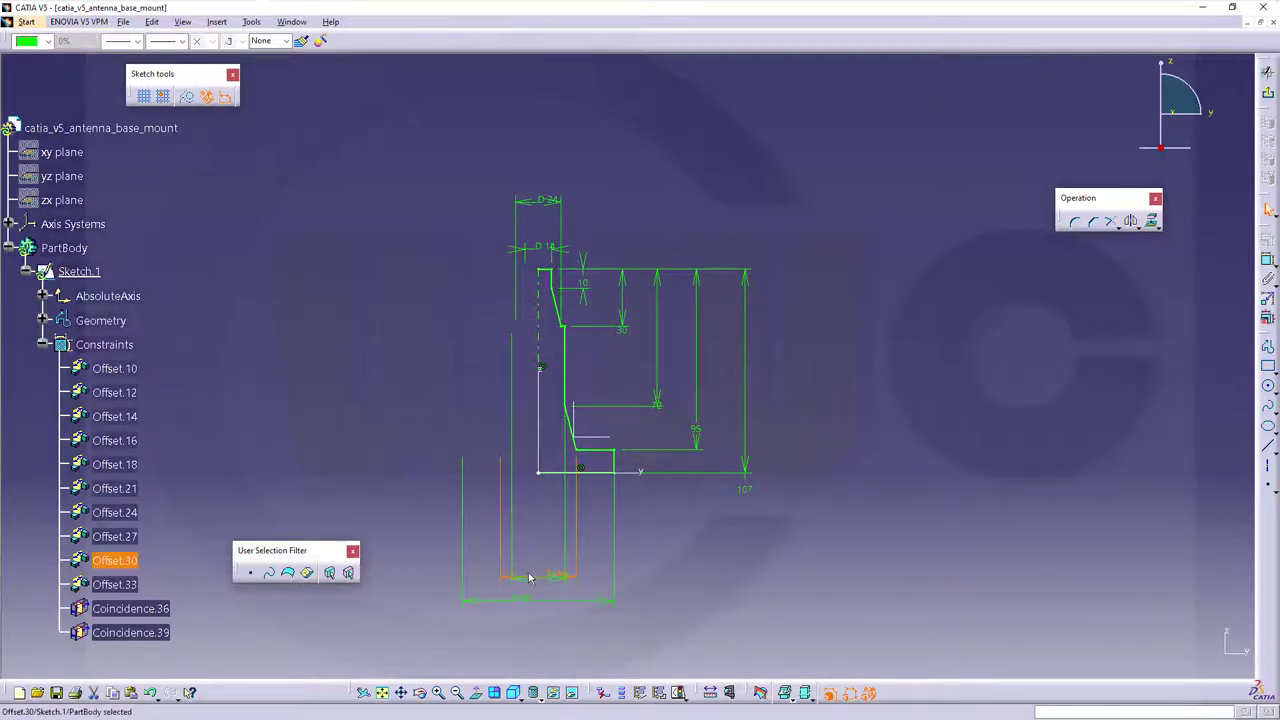
left_click(440, 576)
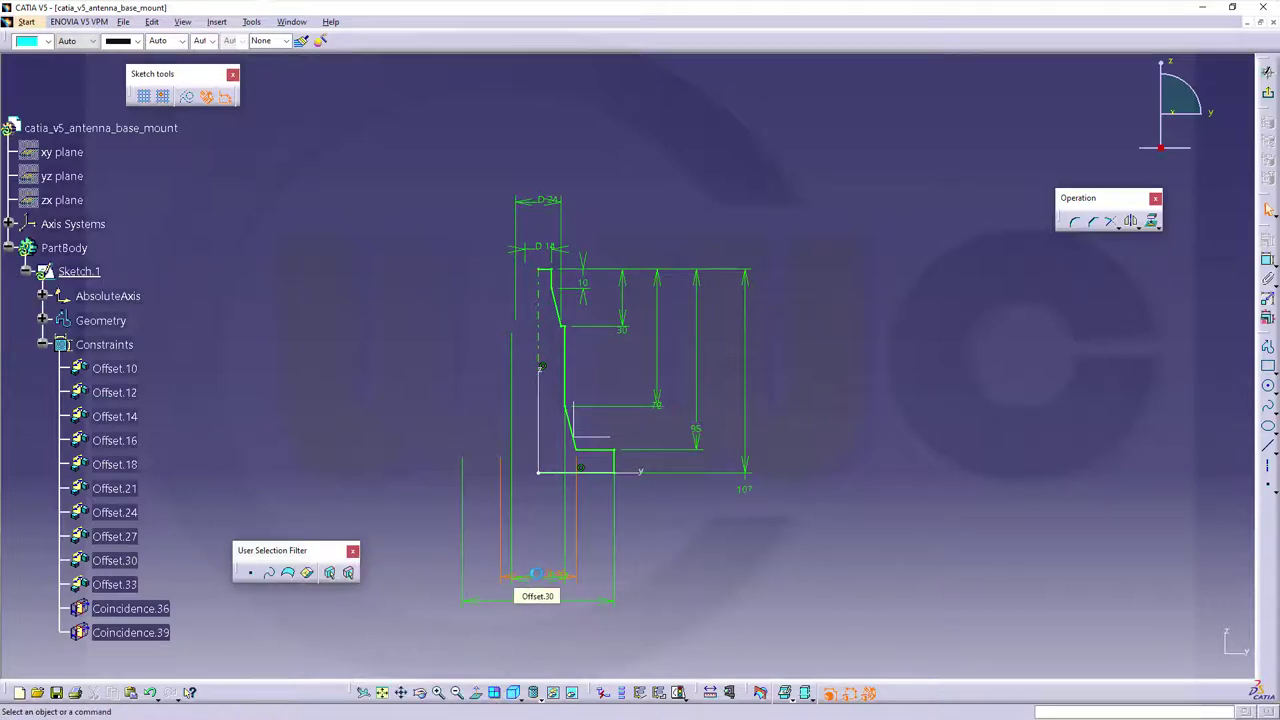
left_click_drag(536, 575, 537, 549)
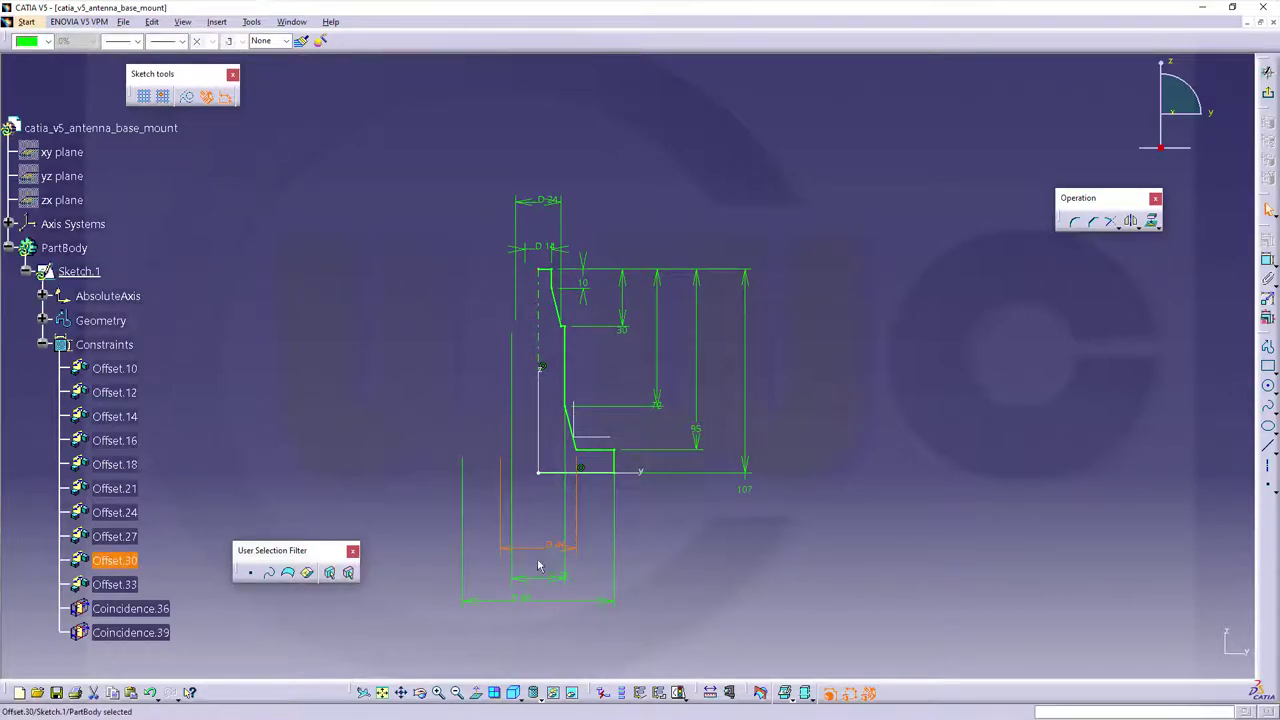
left_click_drag(566, 582, 553, 514)
left_click(545, 580)
left_click_drag(543, 600, 528, 573)
left_click(812, 312)
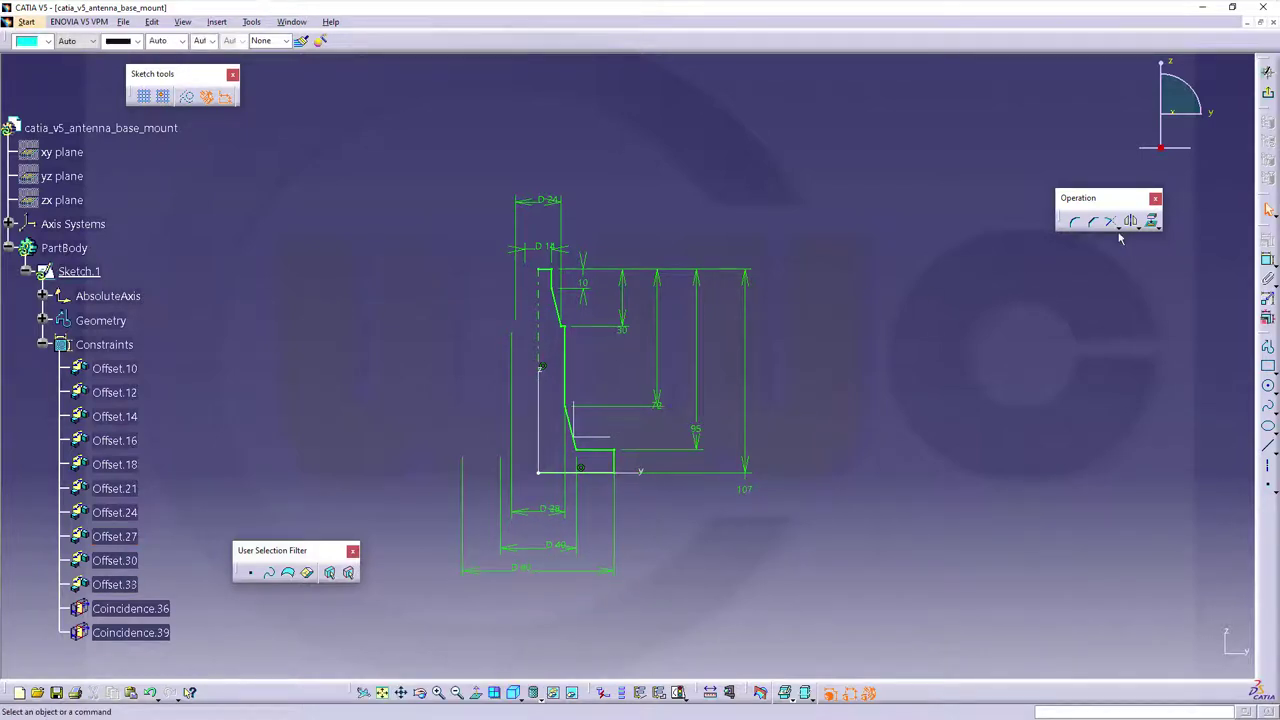
left_click(1268, 95)
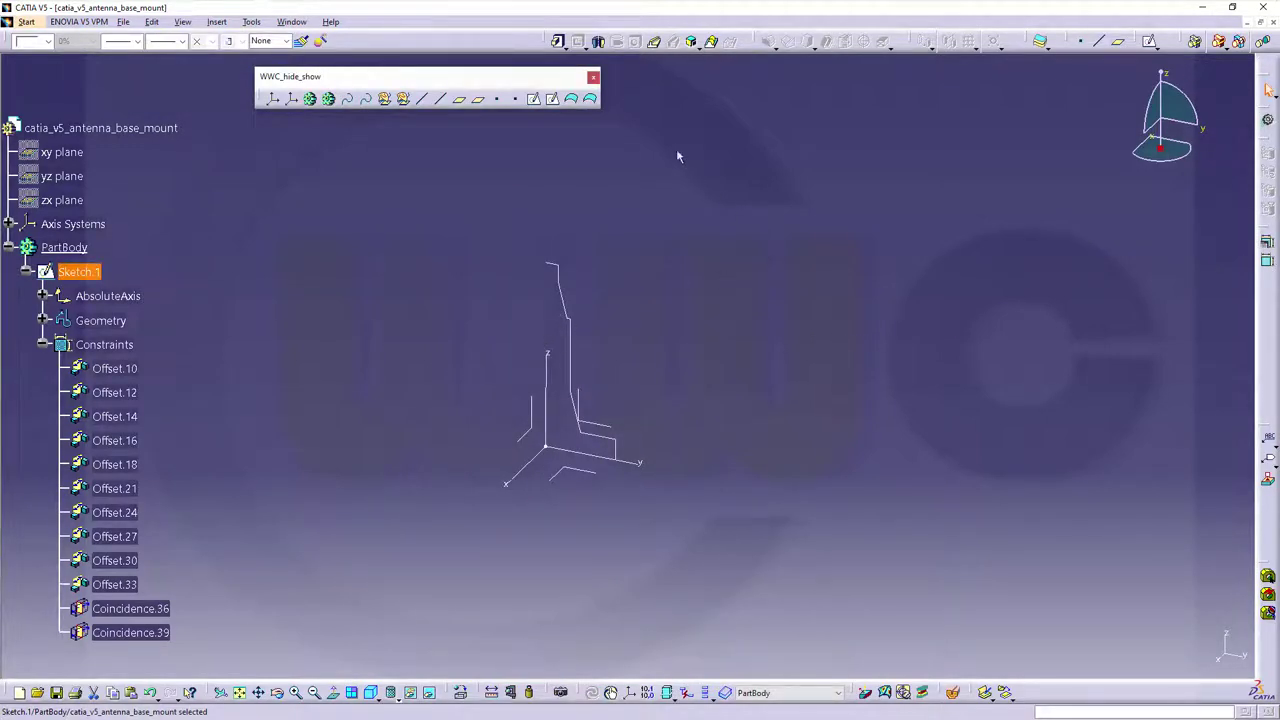
- Revolve Sketch.1 a full 360° about the sketch axis into Shaft.1
left_click(598, 42)
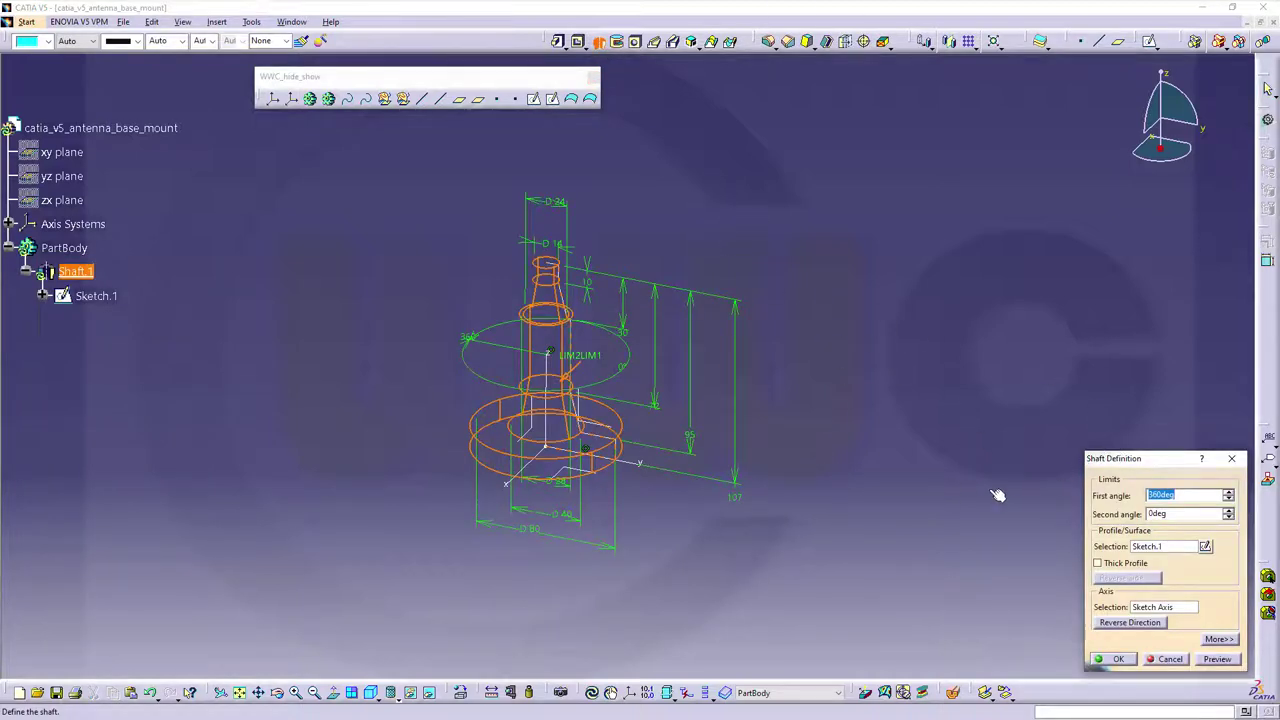
left_click(1115, 660)
left_click(647, 483)
mouse_move(652, 491)
middle_mouse_down()
mouse_move(680, 537)
mouse_move(723, 478)
middle_mouse_up()
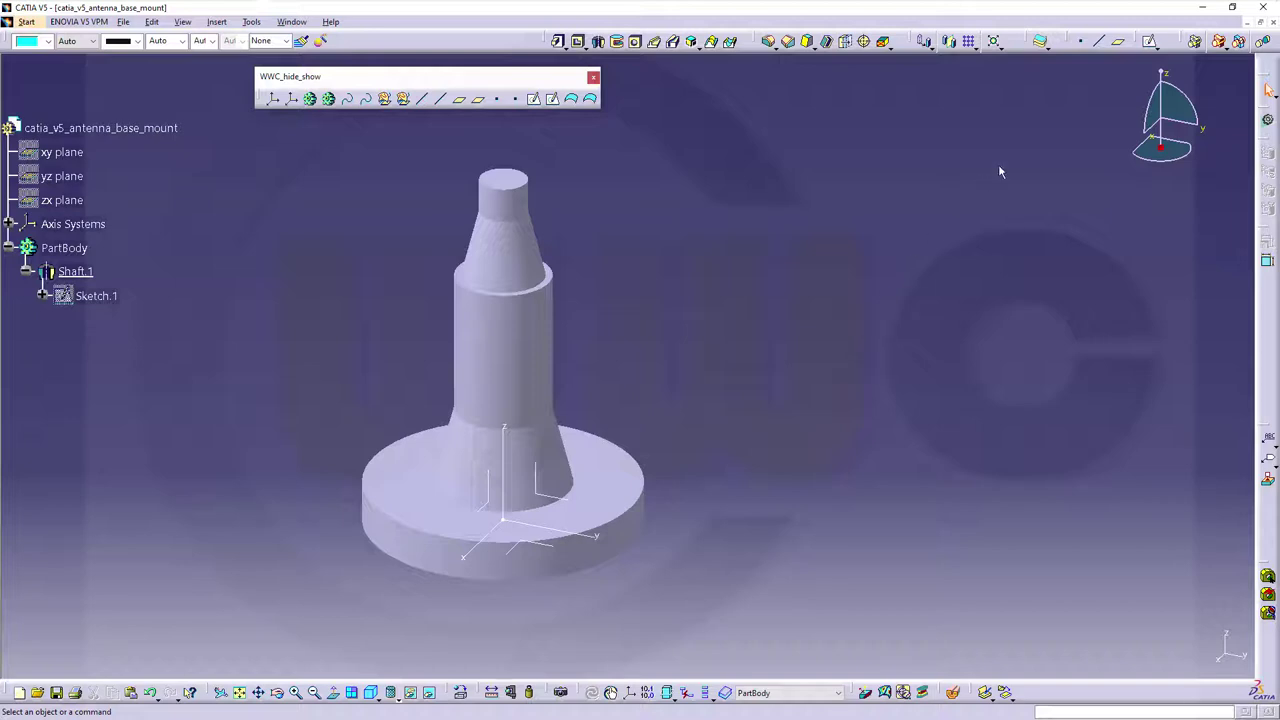
- Create Point.1 by coordinates at X 0, Y 30, Z 0 mm
left_click(1081, 41)
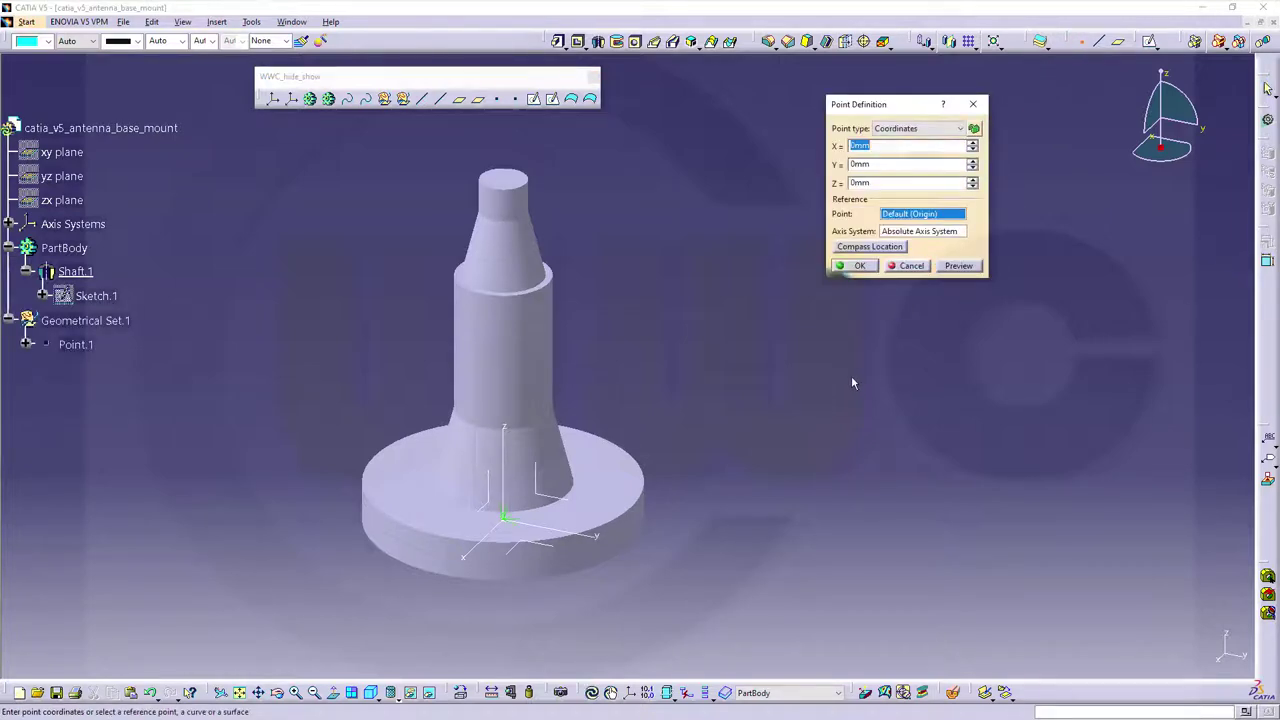
key("Tab")
type("30")
left_click(858, 265)
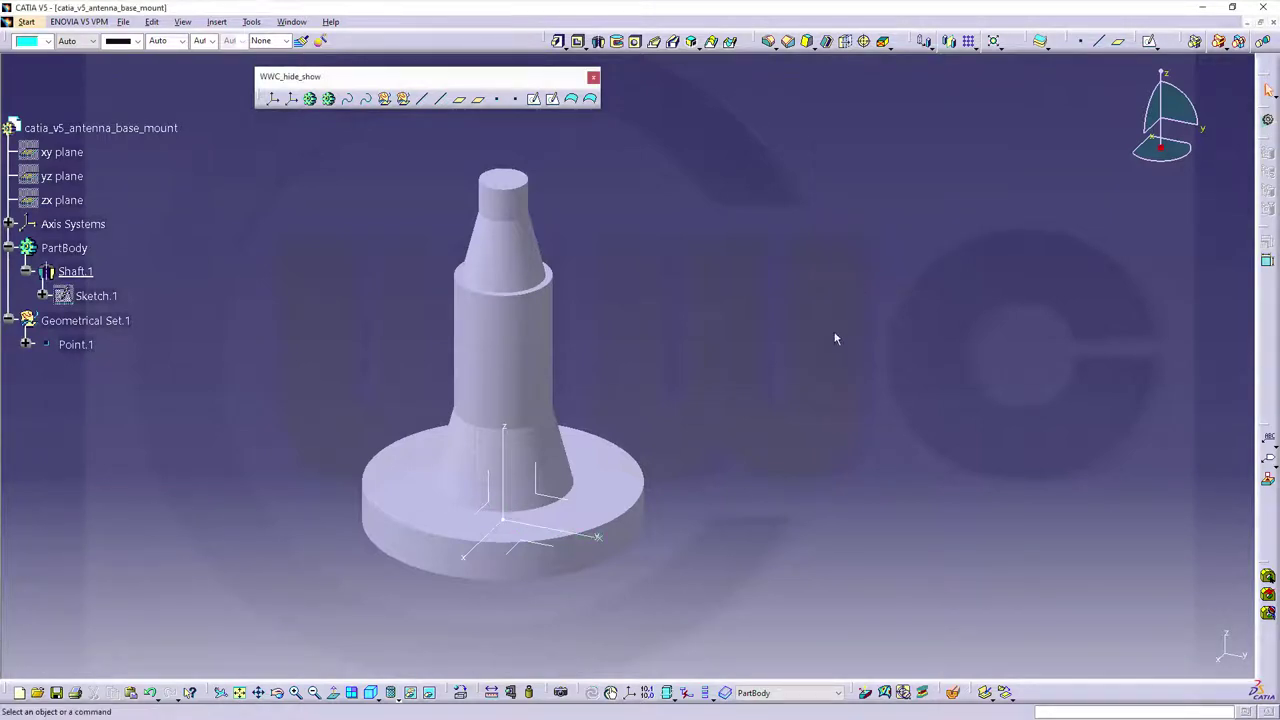
middle_click_drag(754, 471, 613, 324)
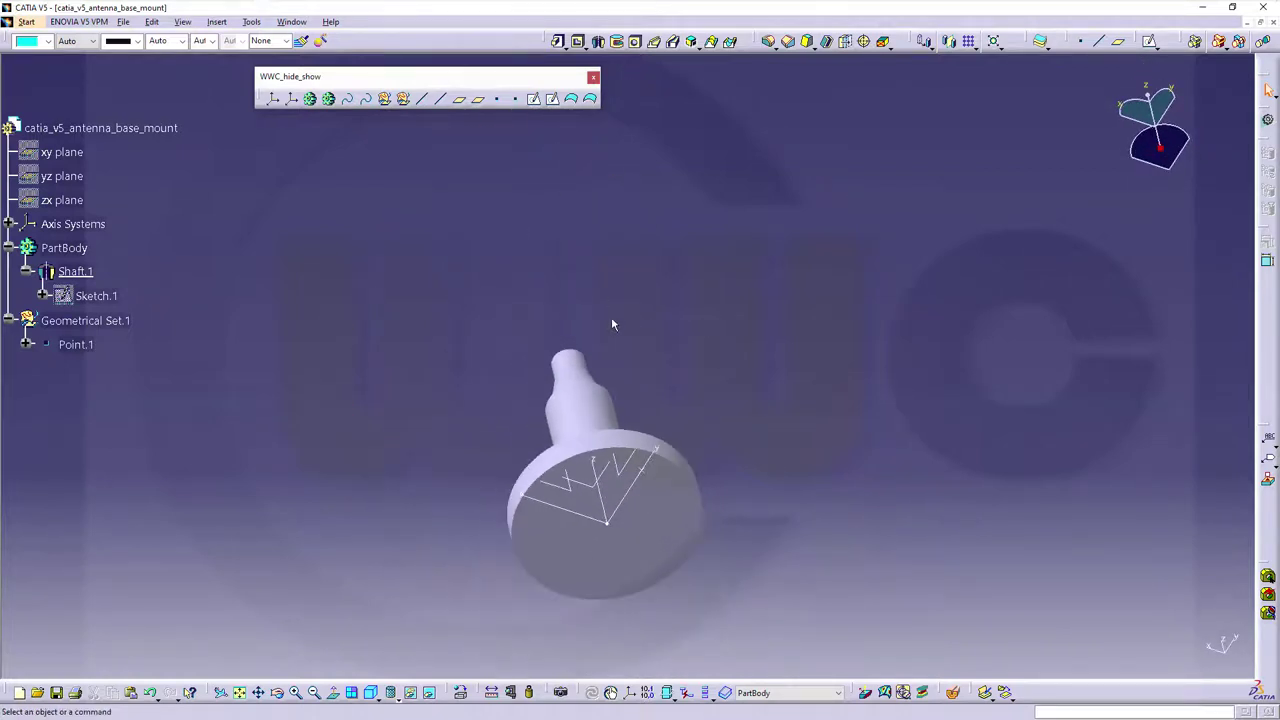
- Drill an 11 mm Up To Next hole in the flange face at Point.1
left_click(647, 478)
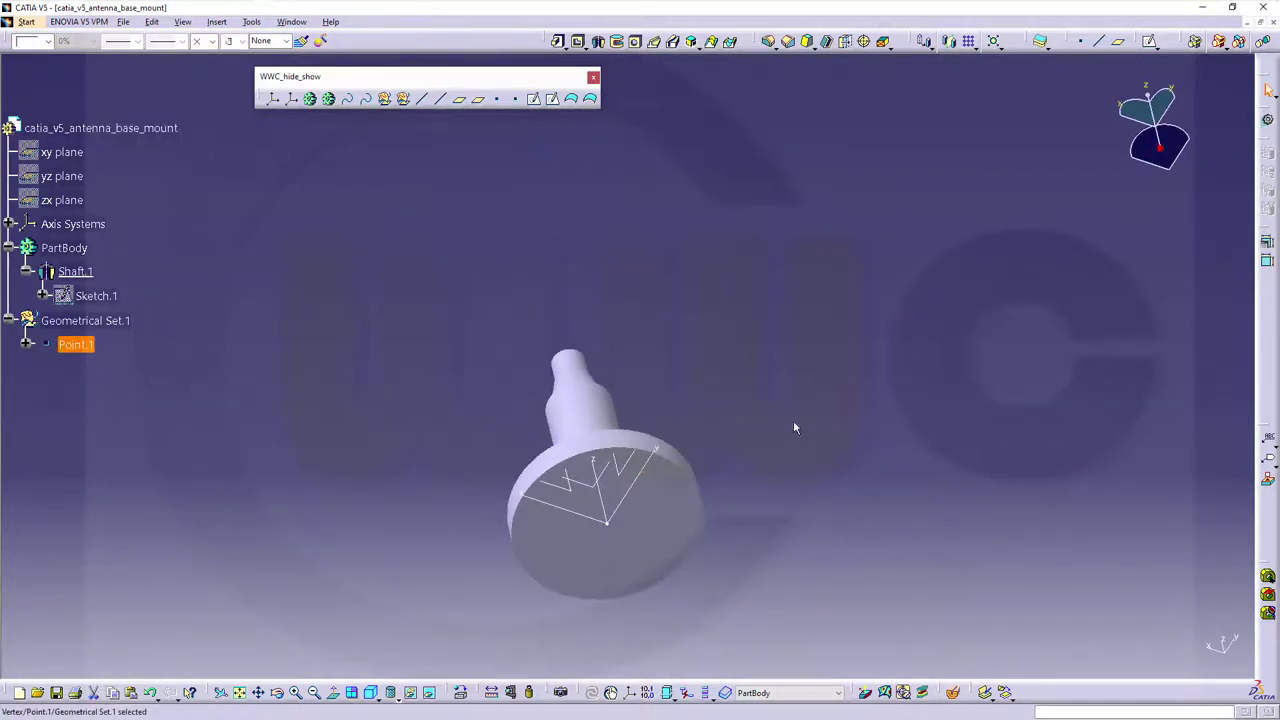
left_click(636, 41)
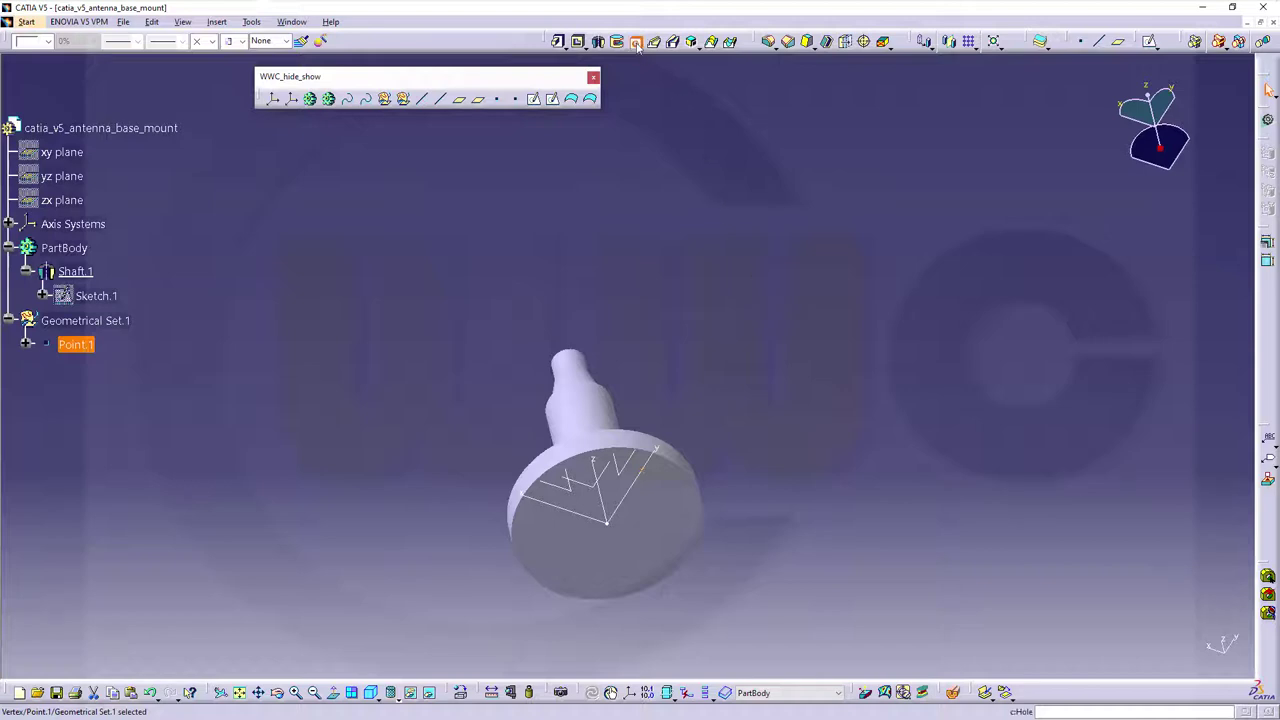
left_click(652, 525)
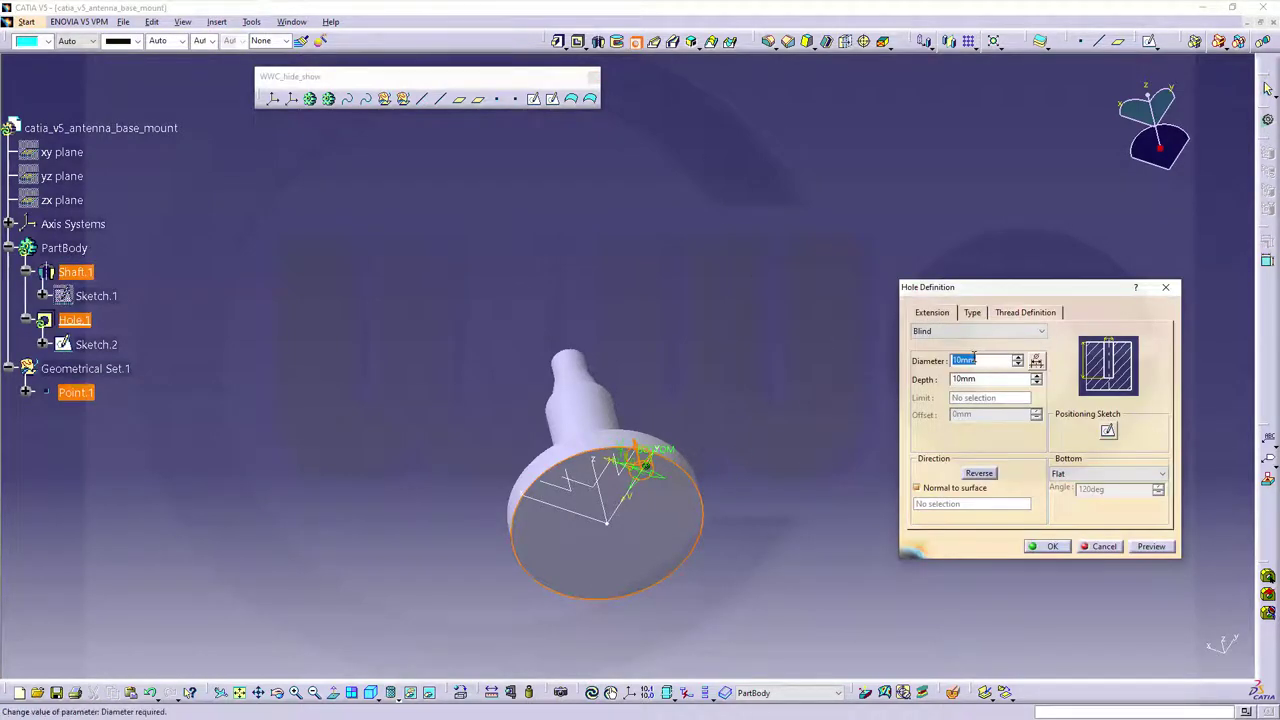
type("11")
left_click(1040, 331)
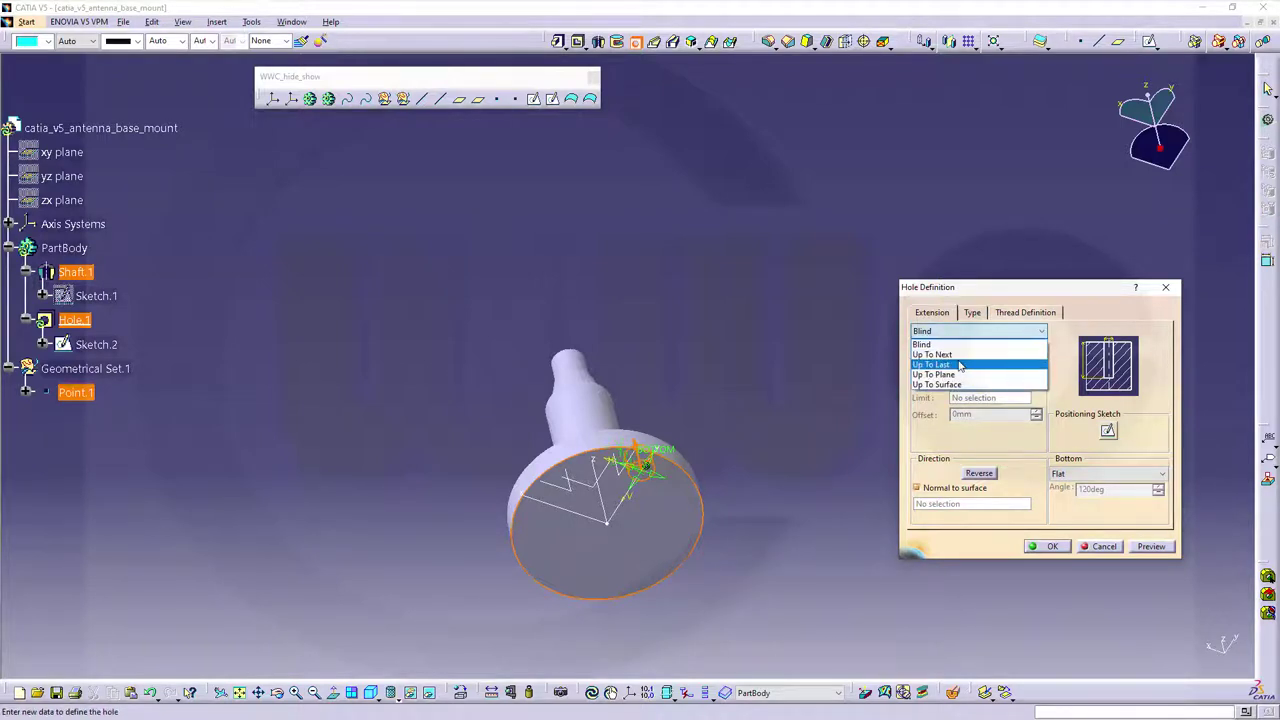
left_click(958, 366)
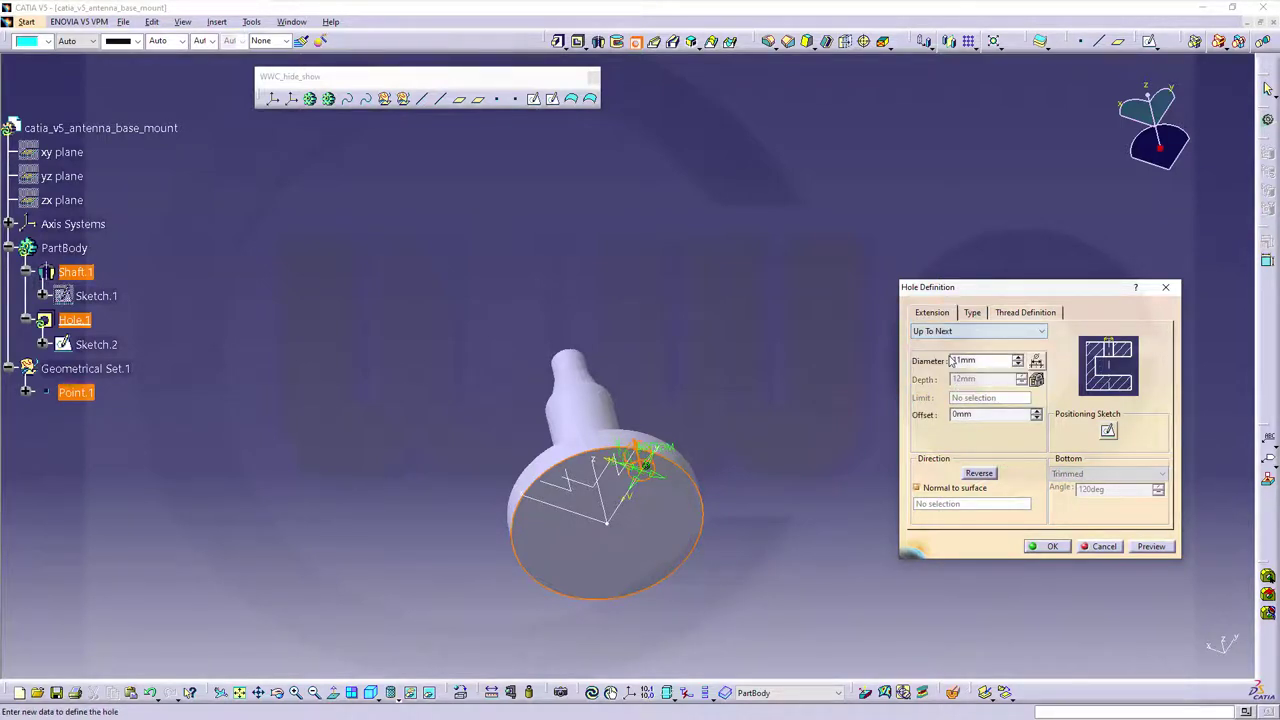
left_click(972, 312)
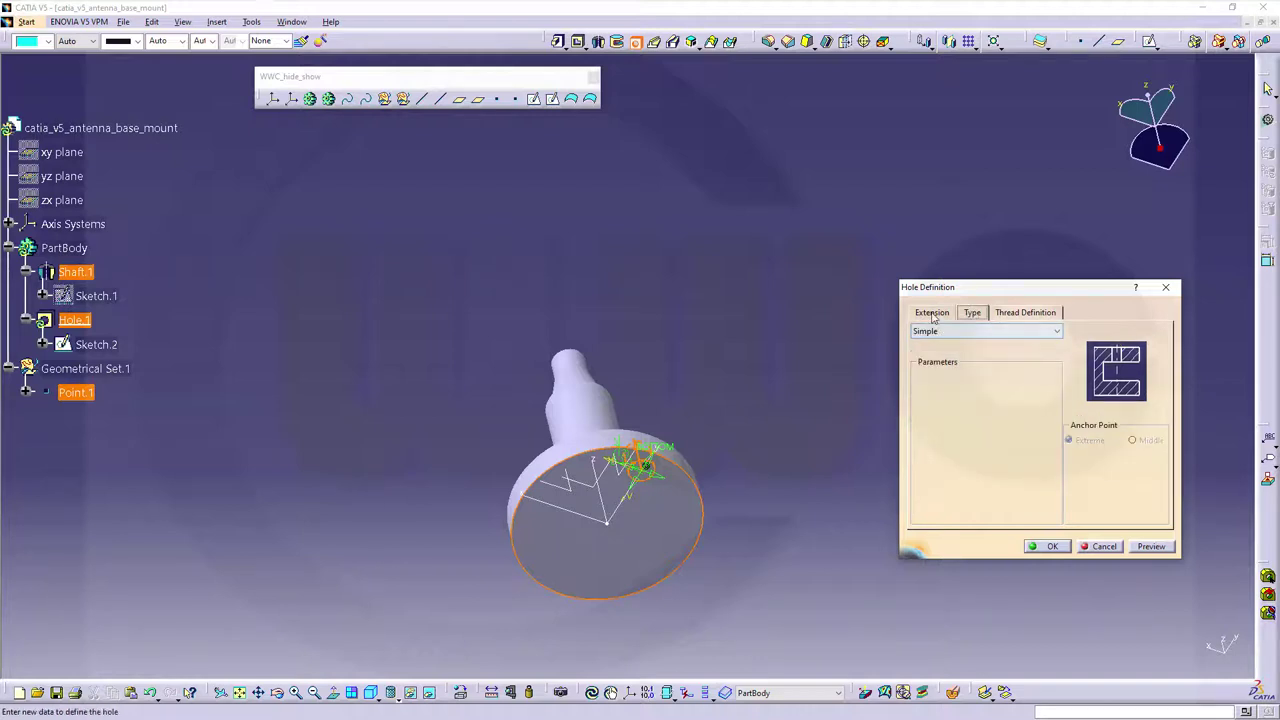
left_click(932, 312)
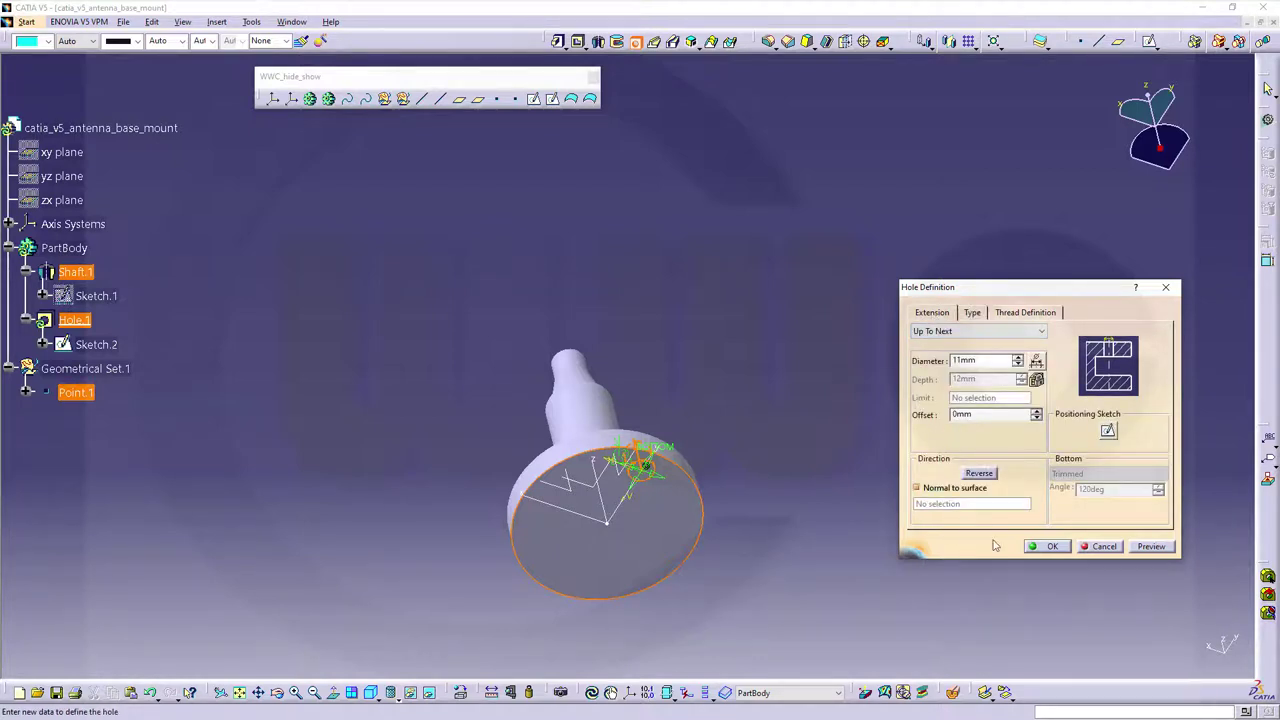
left_click(1054, 546)
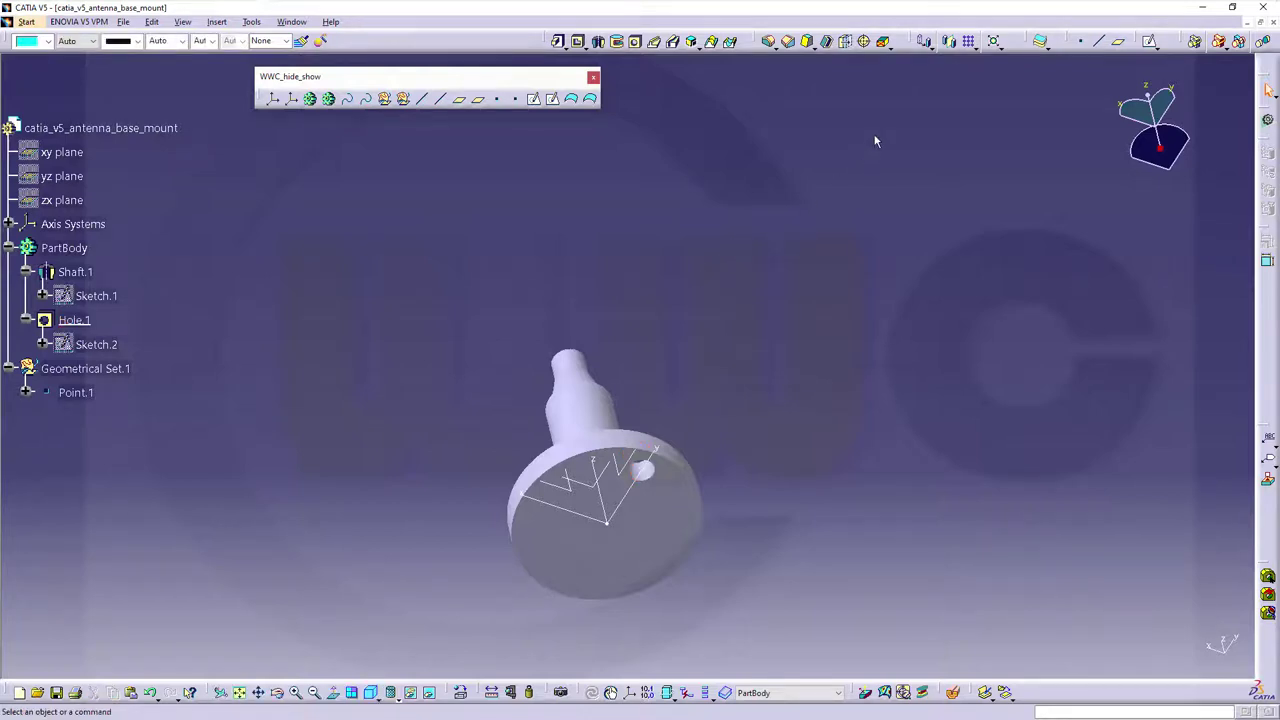
- Pattern Hole.1 as a complete crown of 4 instances about the absolute axis, keeping specifications
left_click(976, 48)
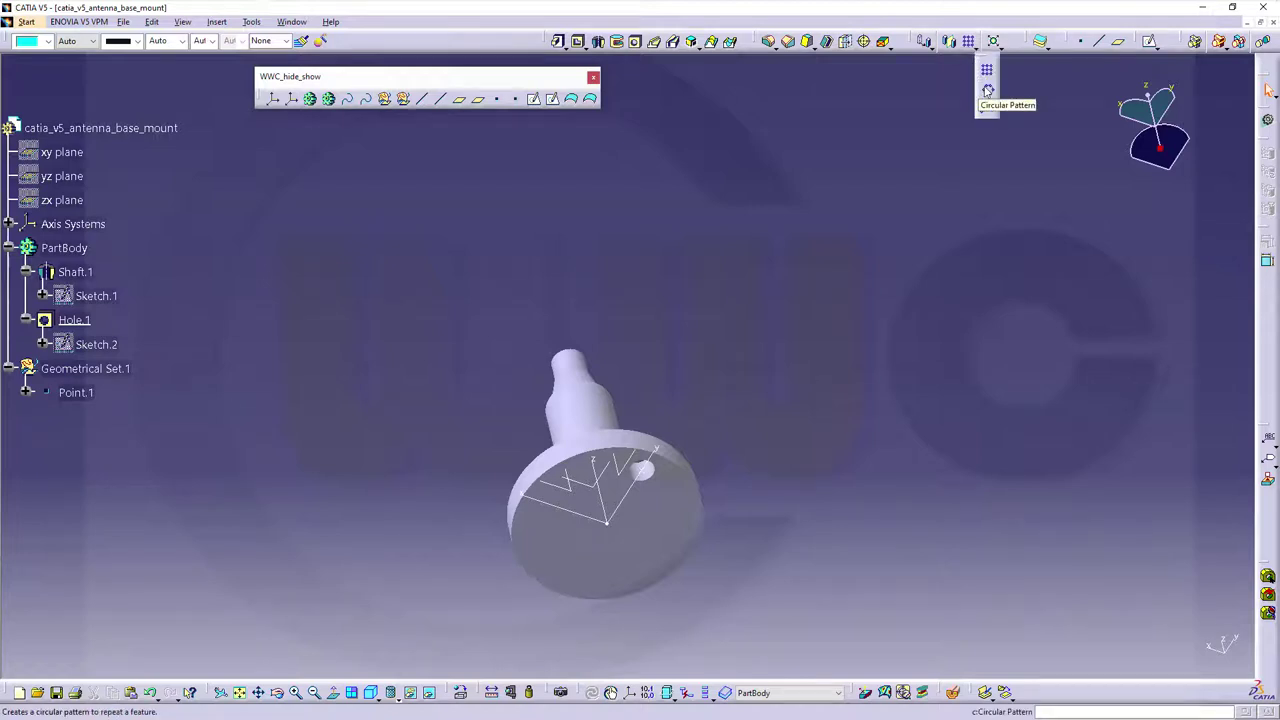
left_click(986, 88)
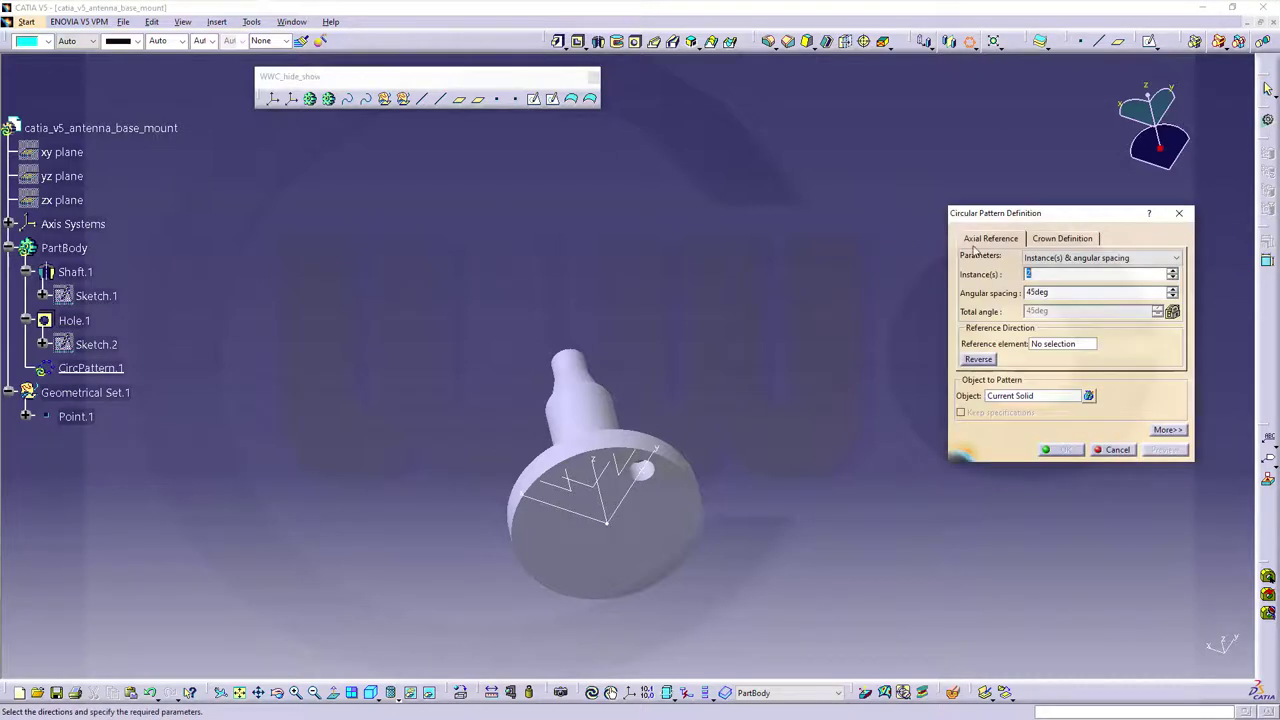
left_click(1177, 259)
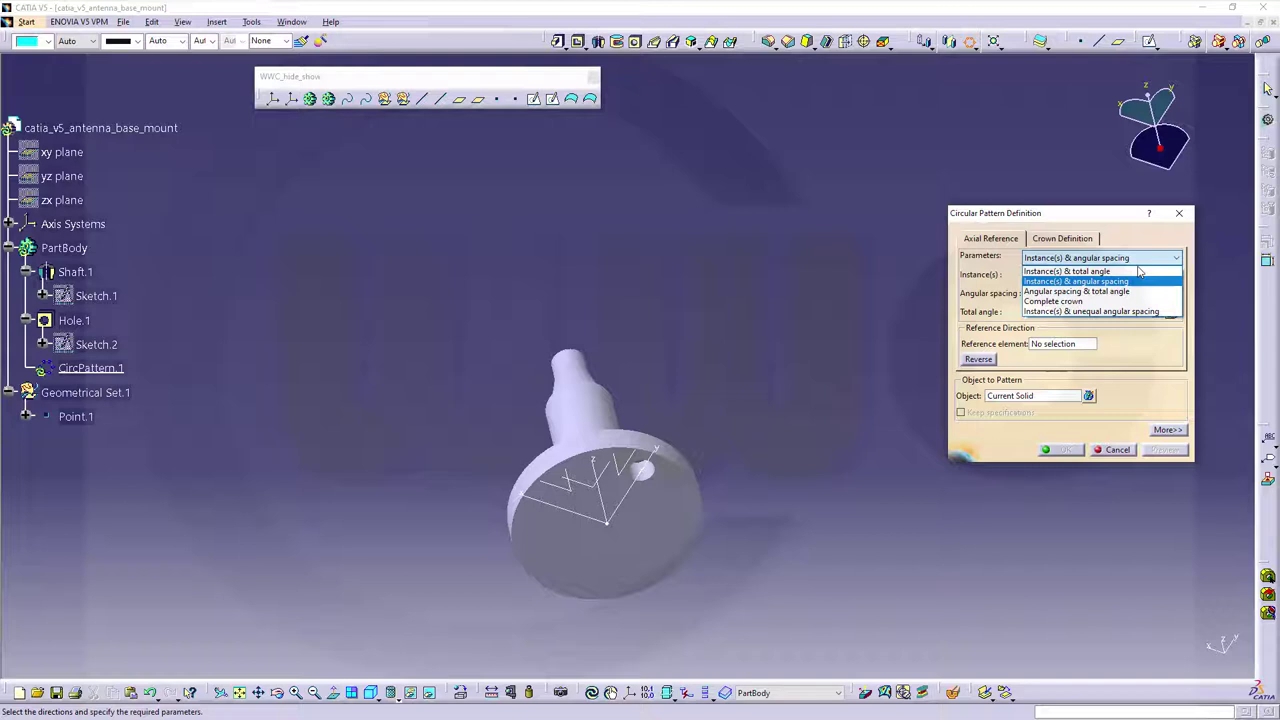
left_click(1070, 302)
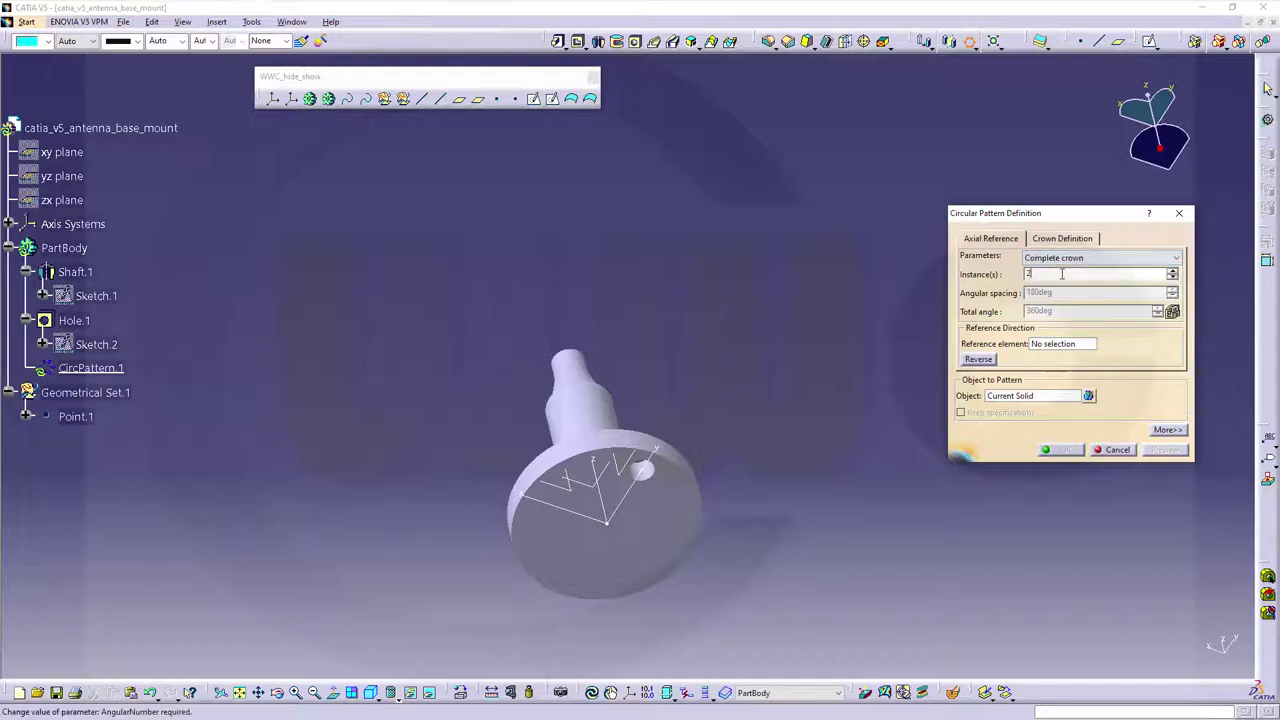
left_click(1053, 344)
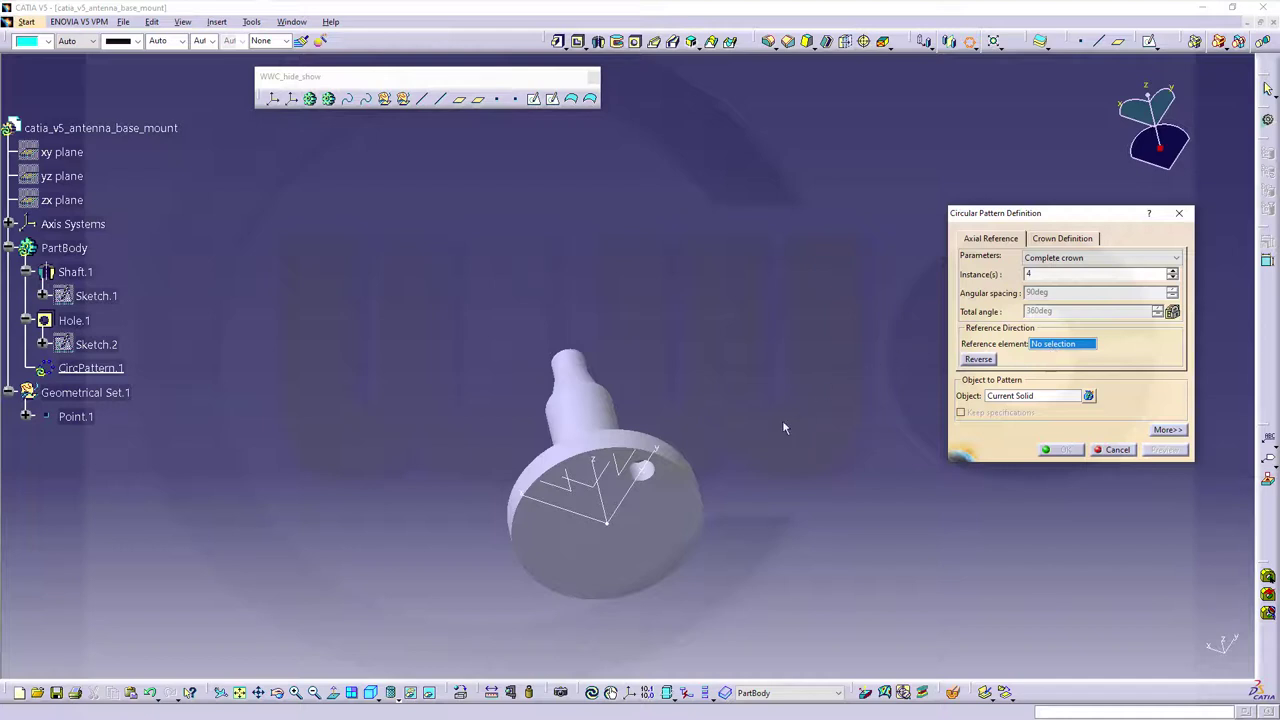
left_click(606, 500)
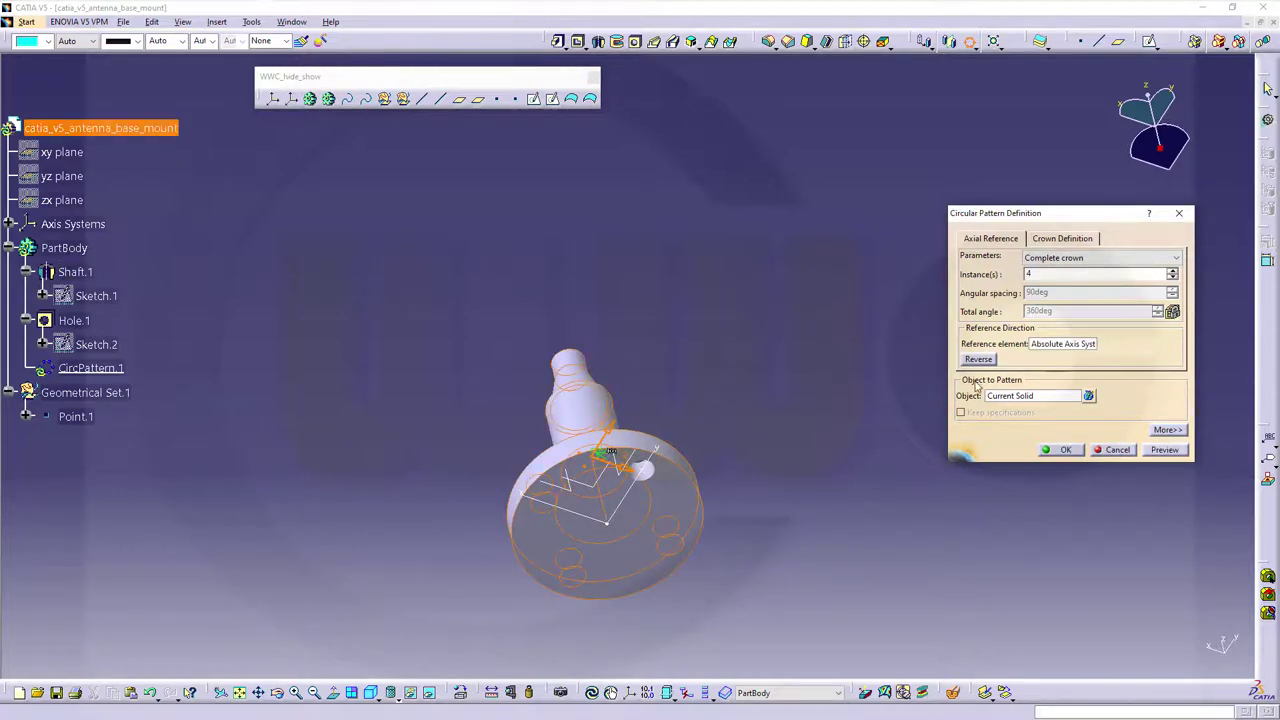
left_click(1033, 397)
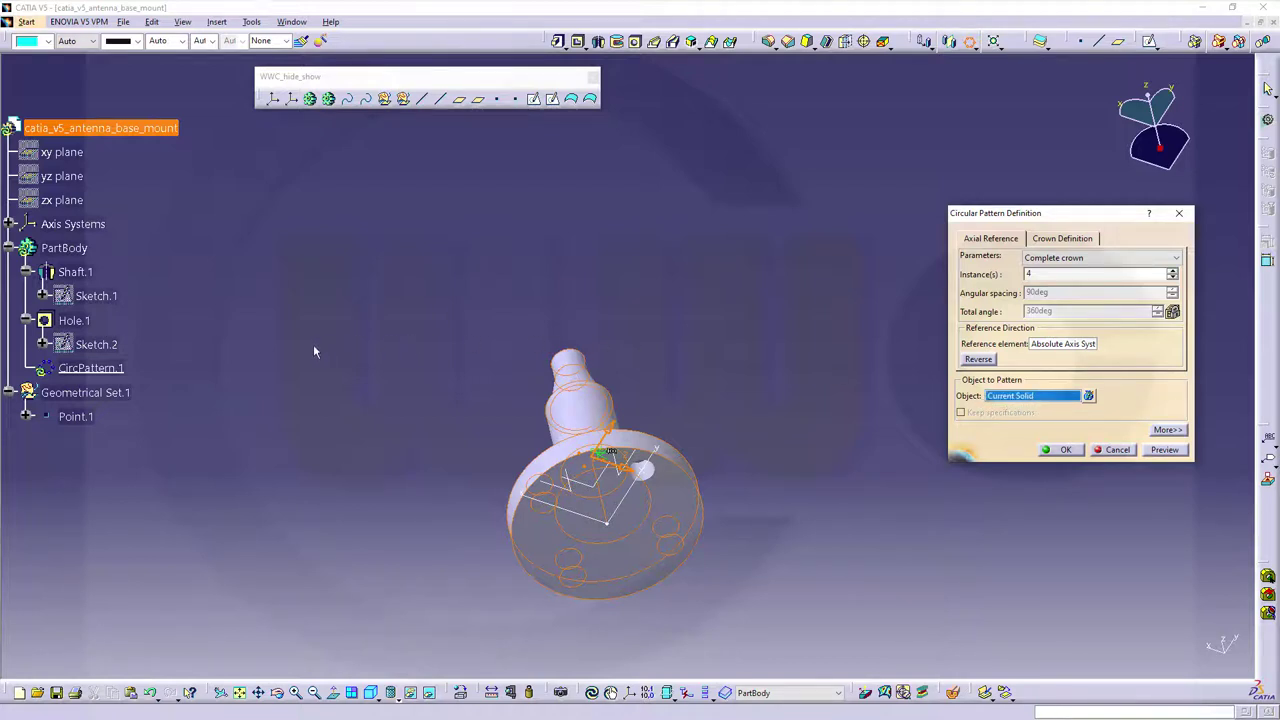
left_click(74, 320)
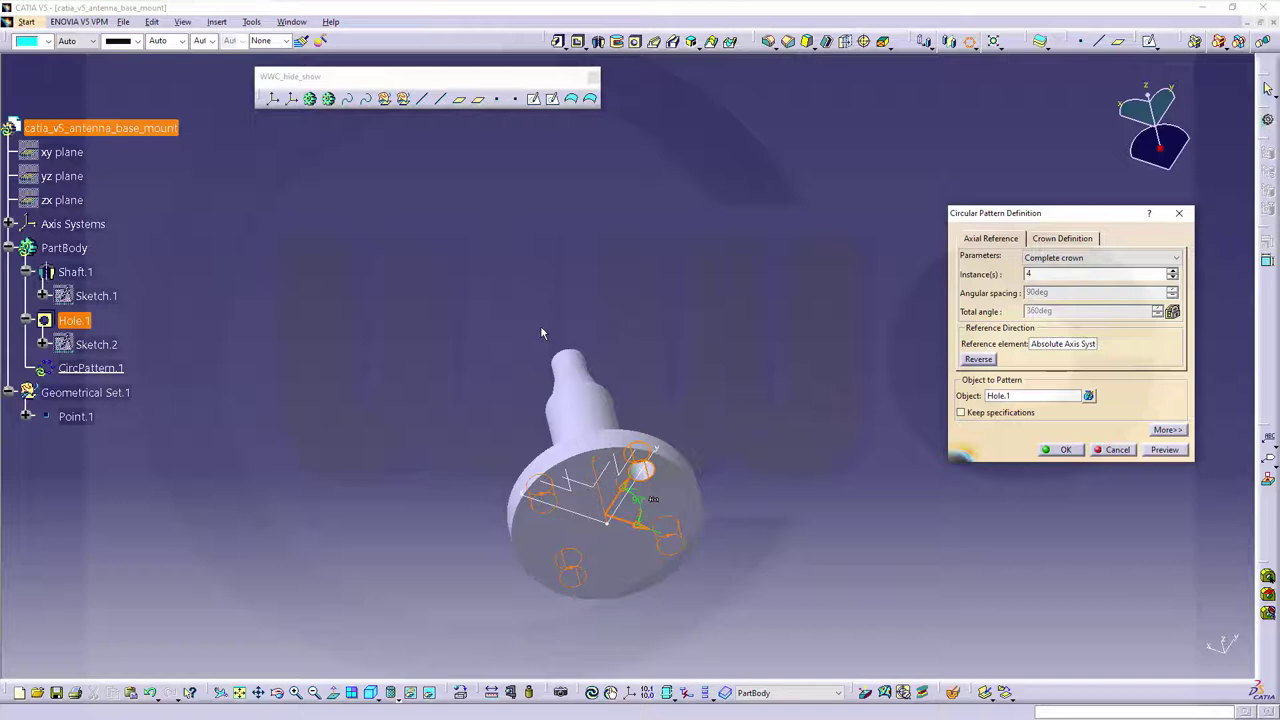
left_click(962, 413)
left_click(1068, 451)
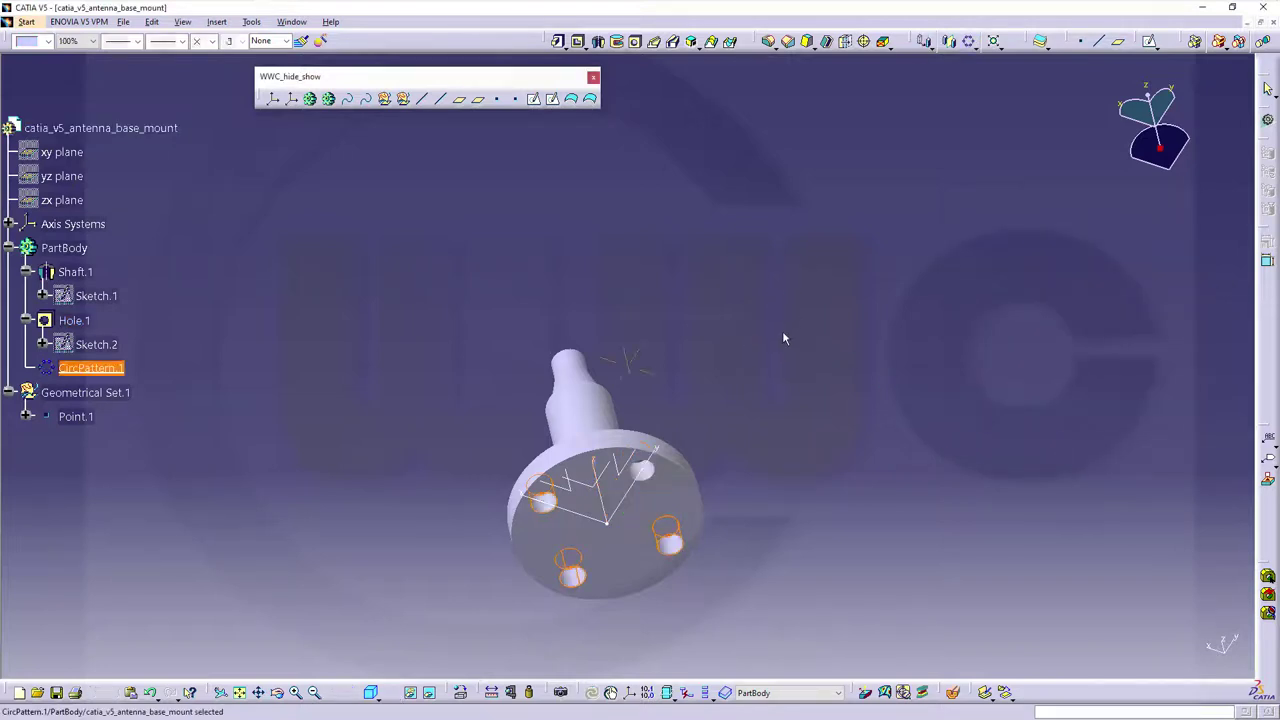
- Orbit and tilt the mount to view the four flange holes from above
middle_click_drag(783, 338, 486, 523)
middle_click_drag(760, 506, 782, 463, "ctrl")
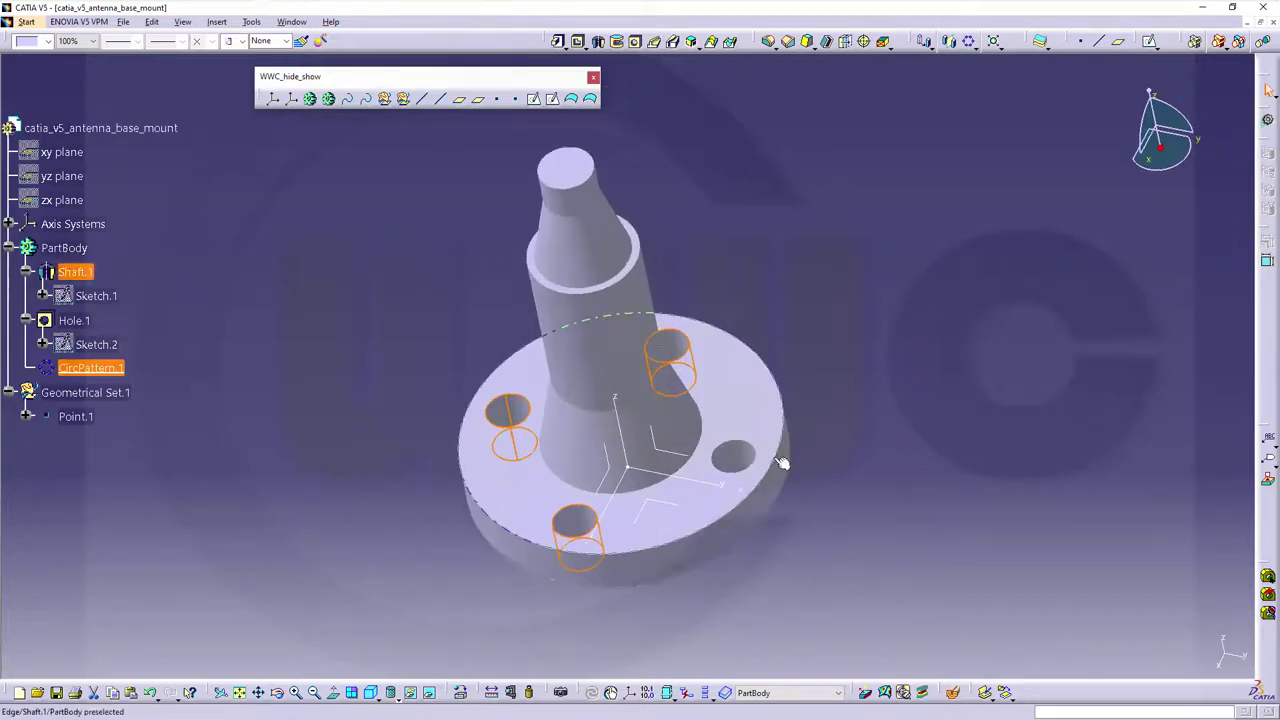